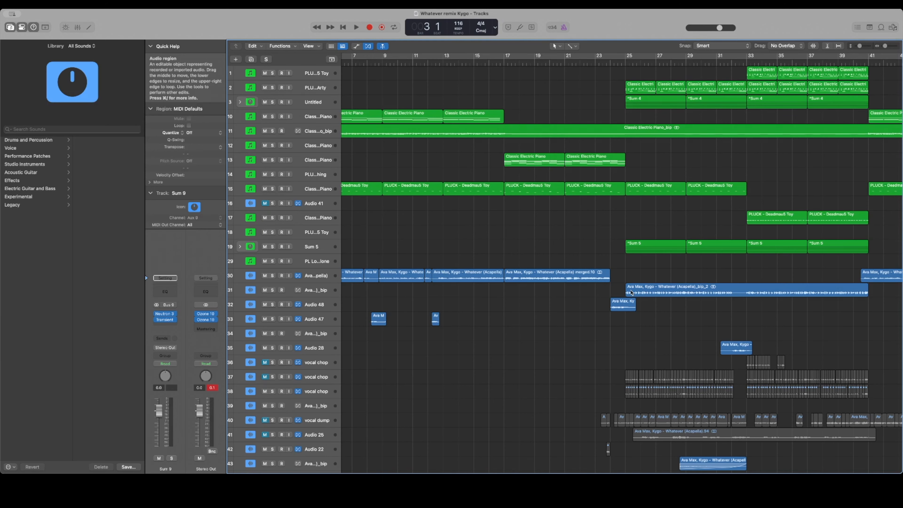
- Examine the arrangement and select the bar 1 chord notes of the first Classic Electric Piano region on track 10
scroll(631, 293, left, 1)
scroll(630, 293, down, 3)
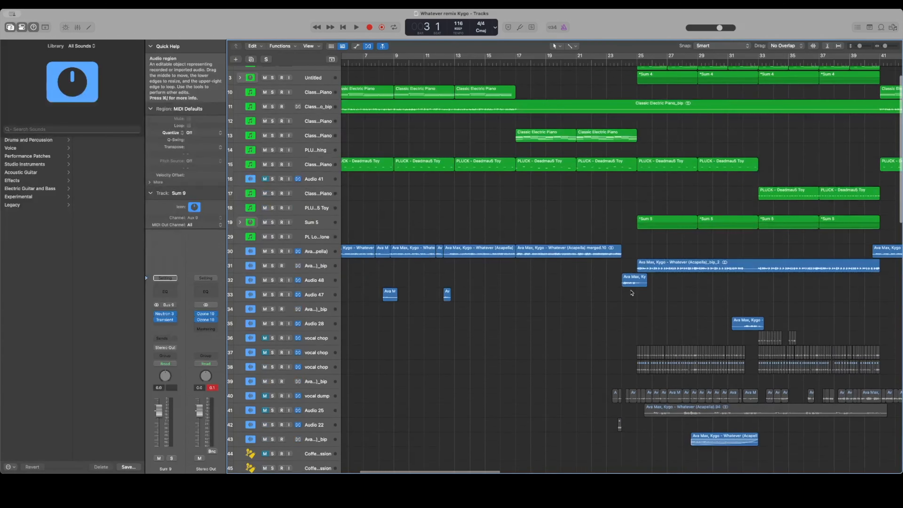
scroll(631, 292, down, 3)
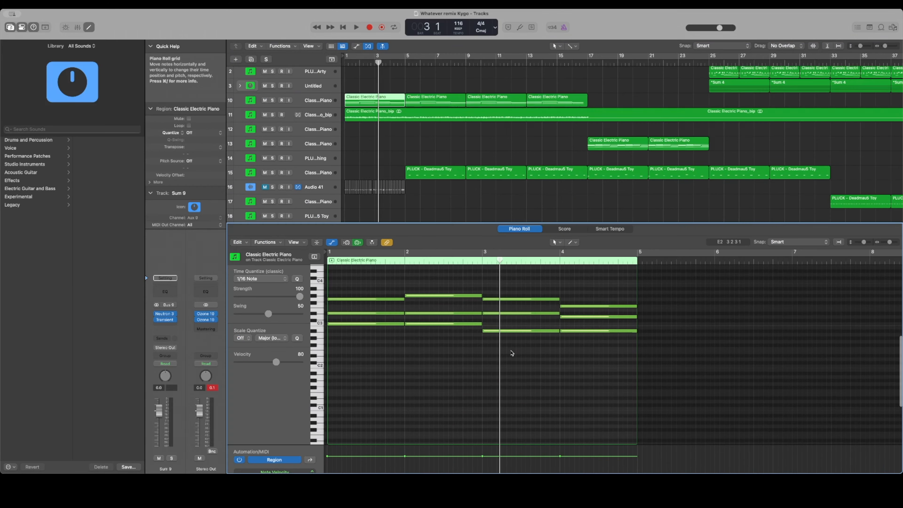
scroll(462, 327, up, 1)
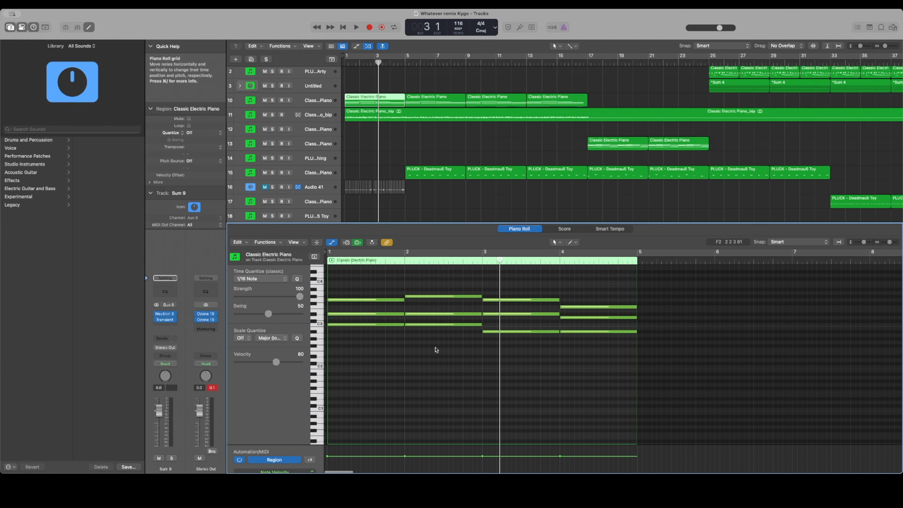
drag(383, 289, 383, 332)
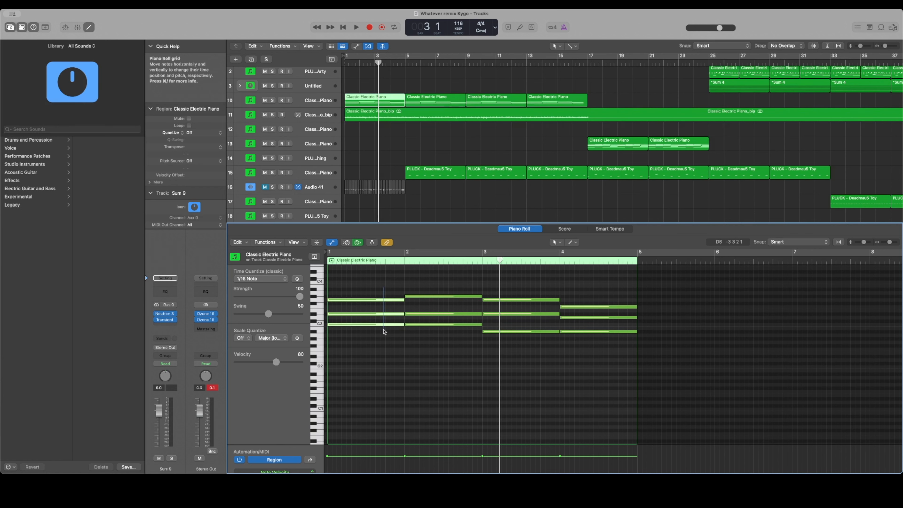
- Select track 10, collapse its track settings and bring its Kontakt 7 instrument, Electric Vintage, fully into view
click(312, 101)
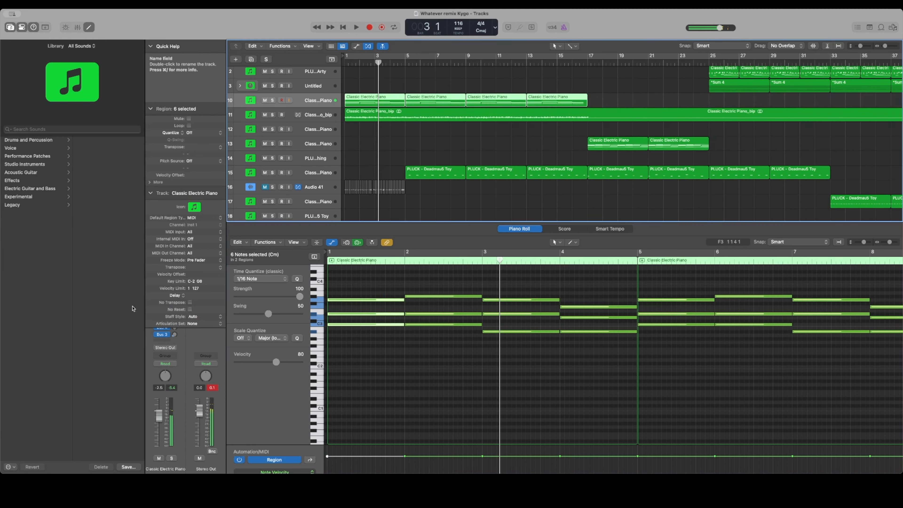
click(178, 193)
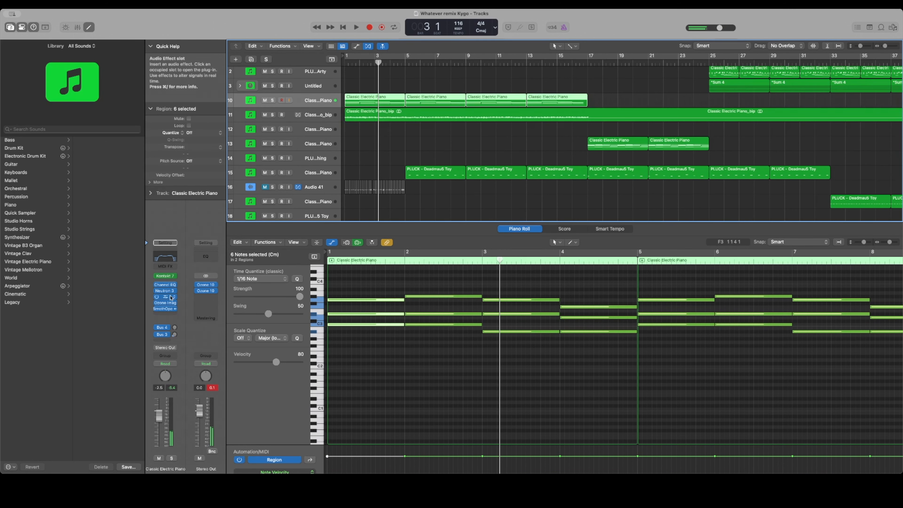
click(164, 276)
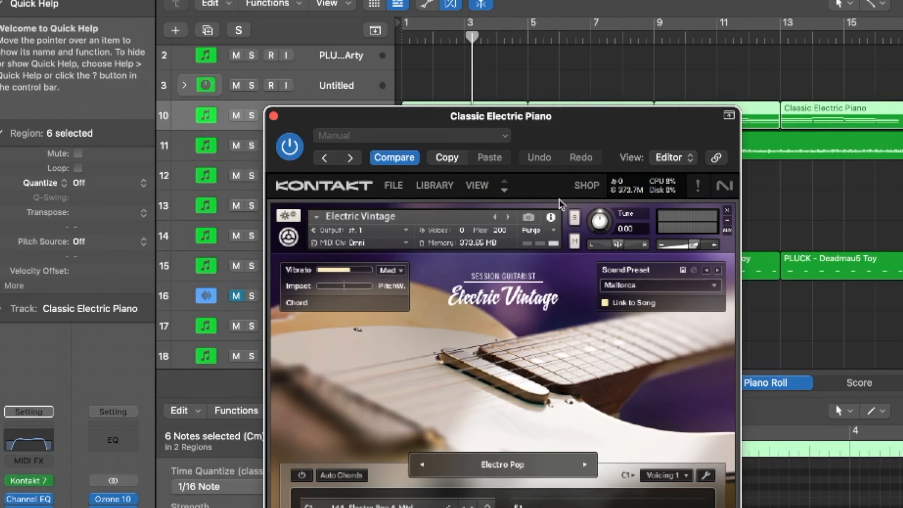
drag(586, 141, 435, 0)
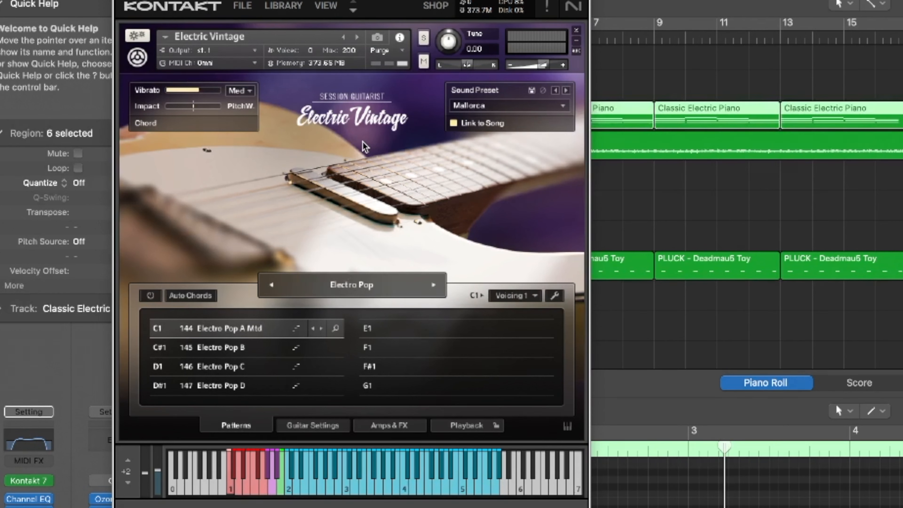
drag(352, 0, 338, 0)
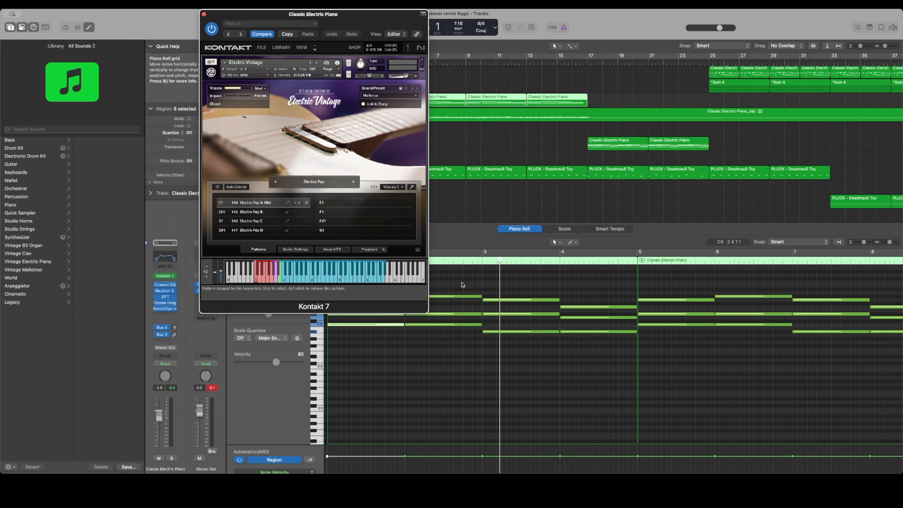
- Move the Kontakt window clear of the notes and audition each note of the bar 1 chord, continuing to bar 2's upper note
click(462, 285)
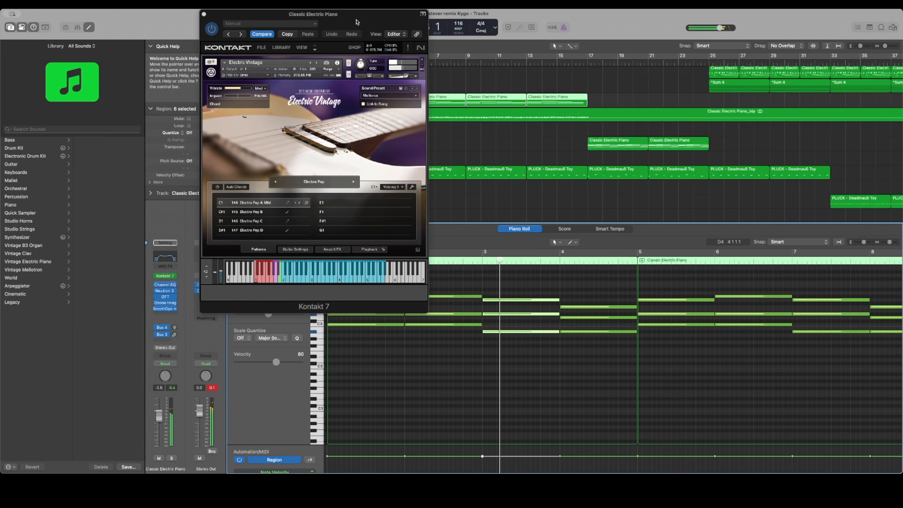
drag(355, 23, 279, 22)
click(397, 325)
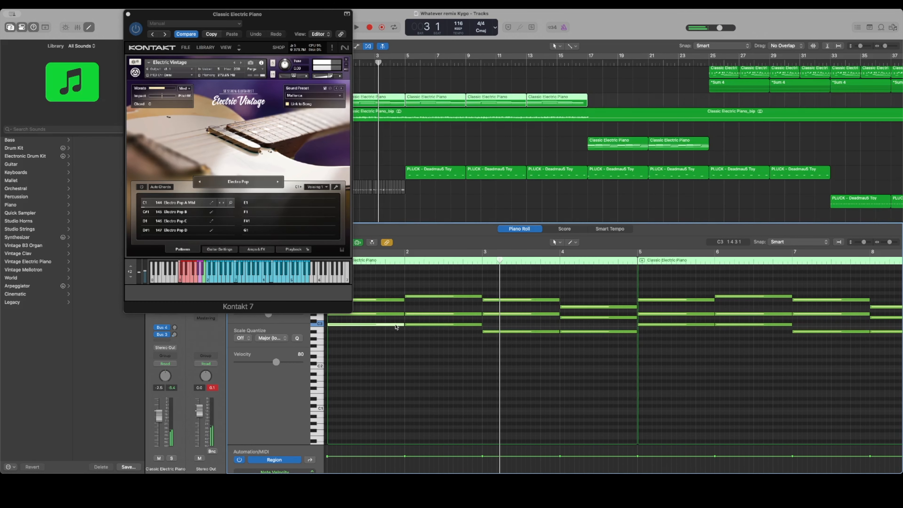
click(396, 315)
click(396, 301)
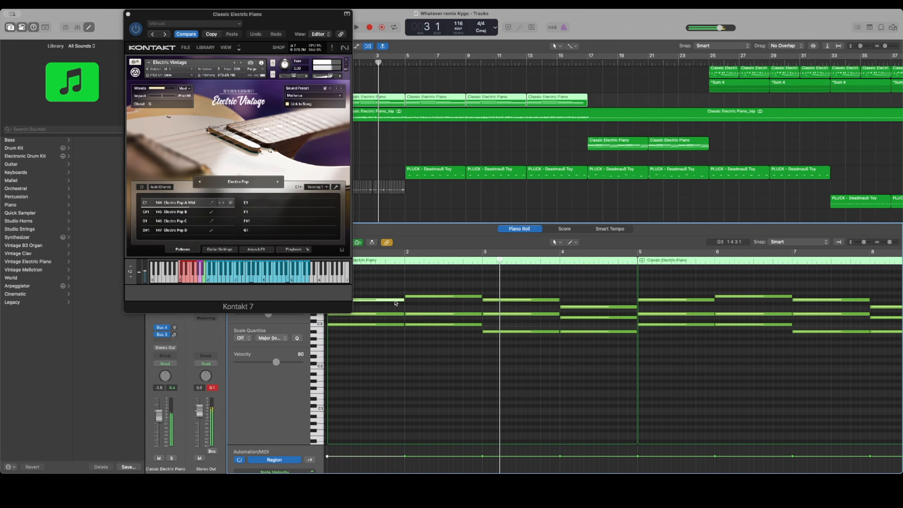
key(Right)
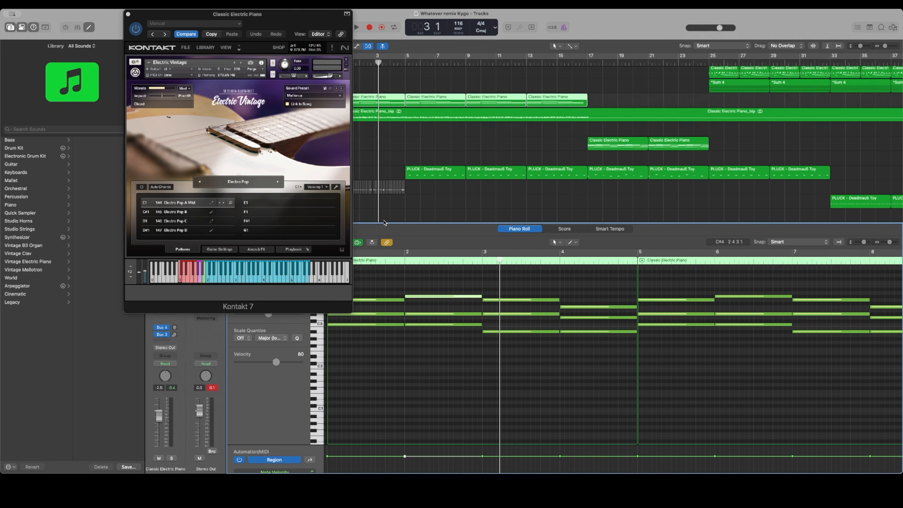
- Audition notes of the chords in bars 3 and 4 of the Classic Electric Piano region
click(495, 313)
scroll(540, 312, right, 3)
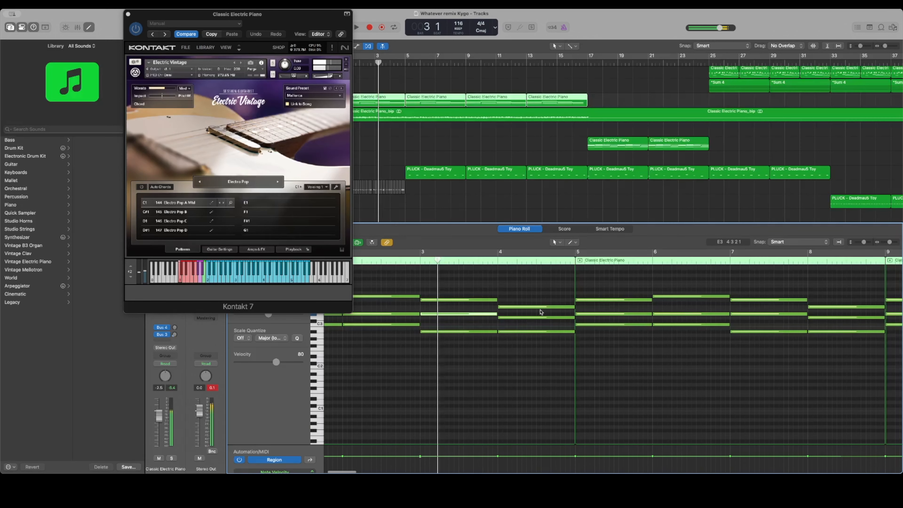
click(514, 332)
click(515, 314)
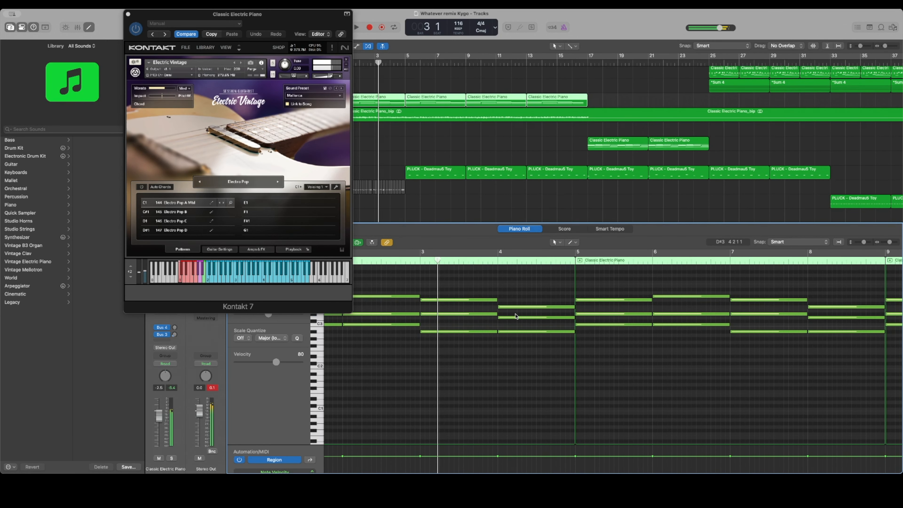
- Set the cycle range to bars 1 to 5 and solo track 10 for playback, keeping the Kontakt window out of the way
drag(312, 22, 198, 11)
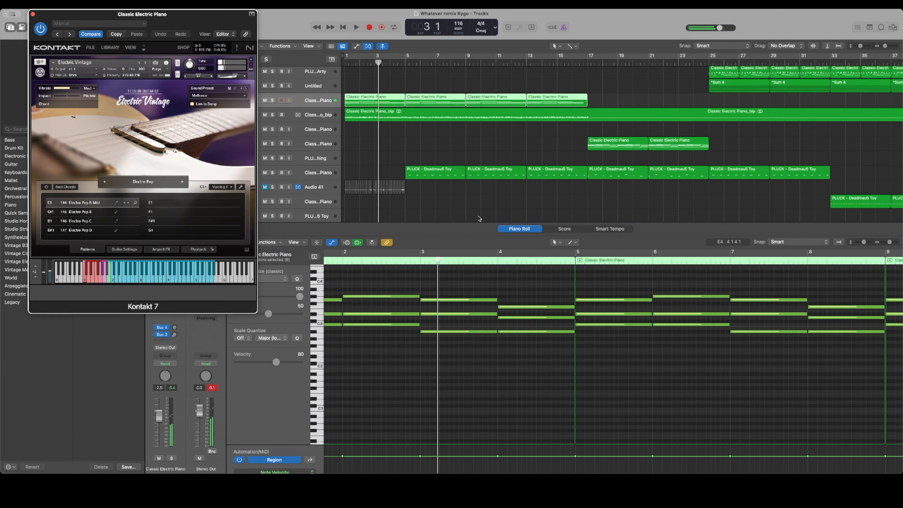
click(405, 59)
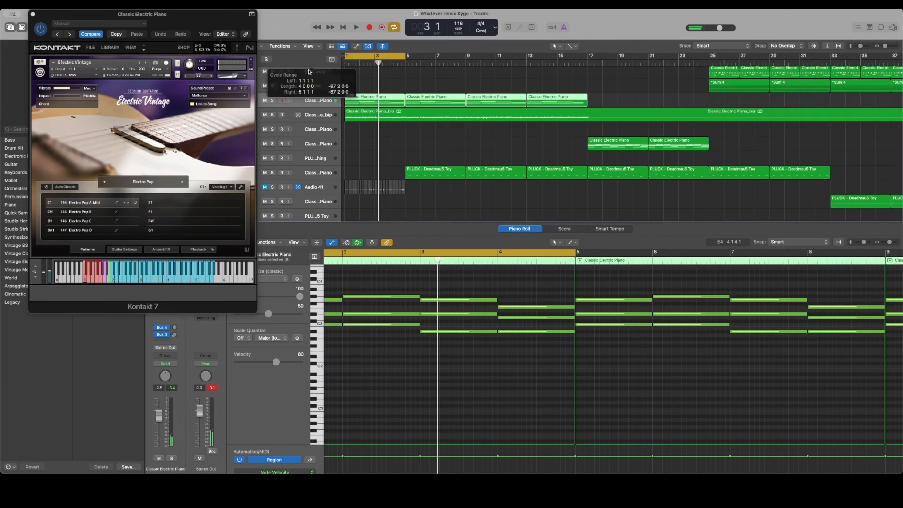
click(272, 101)
key(space)
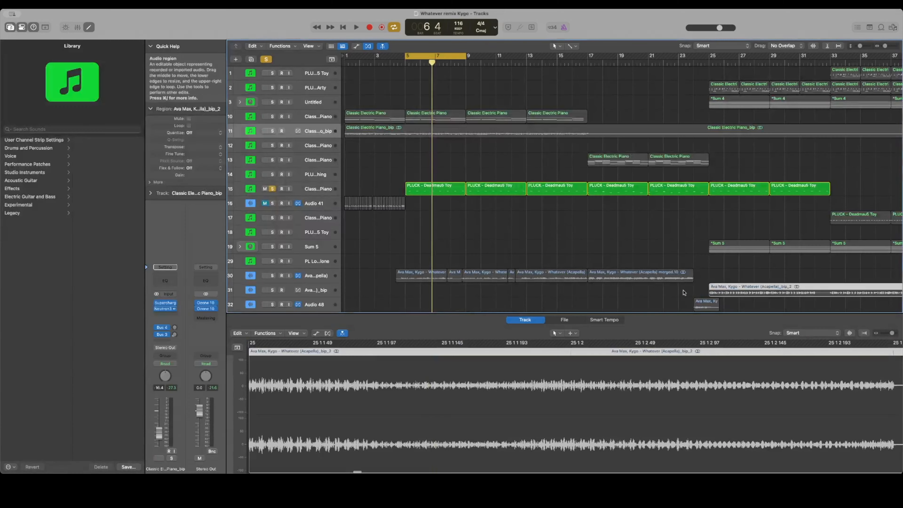
- Show the notes of the PLUCK - Deadmau5 Toy region at bar 5 and open track 15's Kontakt 7 instrument
click(420, 189)
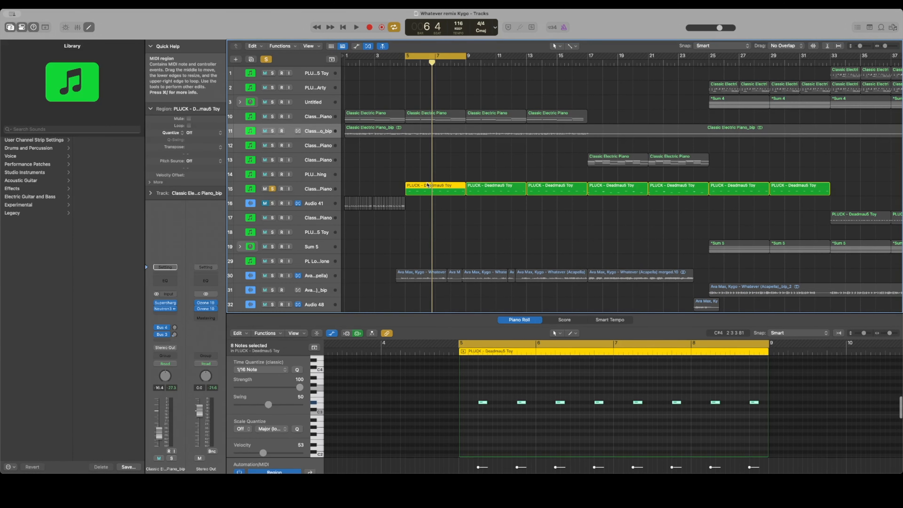
scroll(428, 256, right, 3)
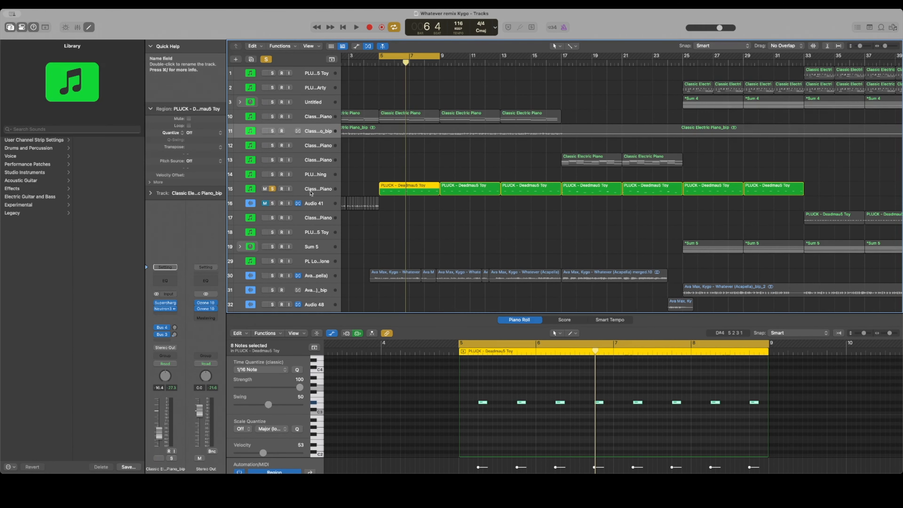
click(298, 188)
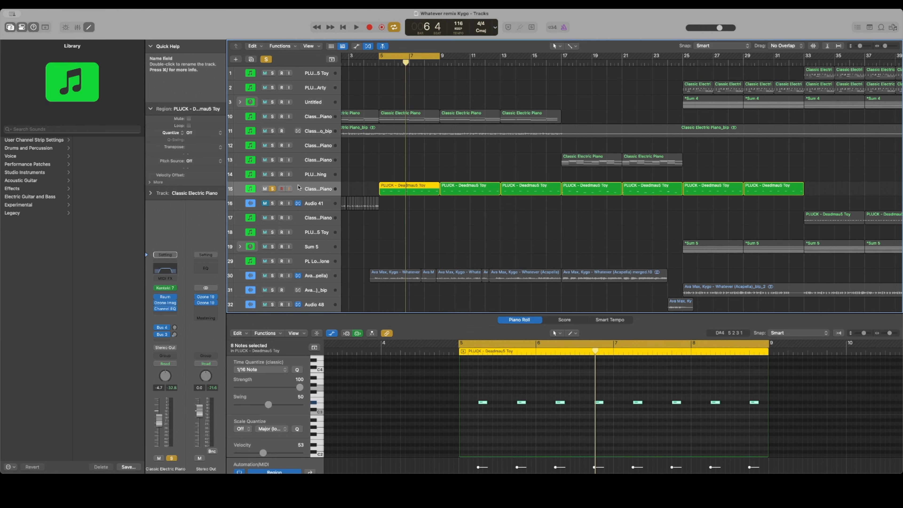
click(165, 289)
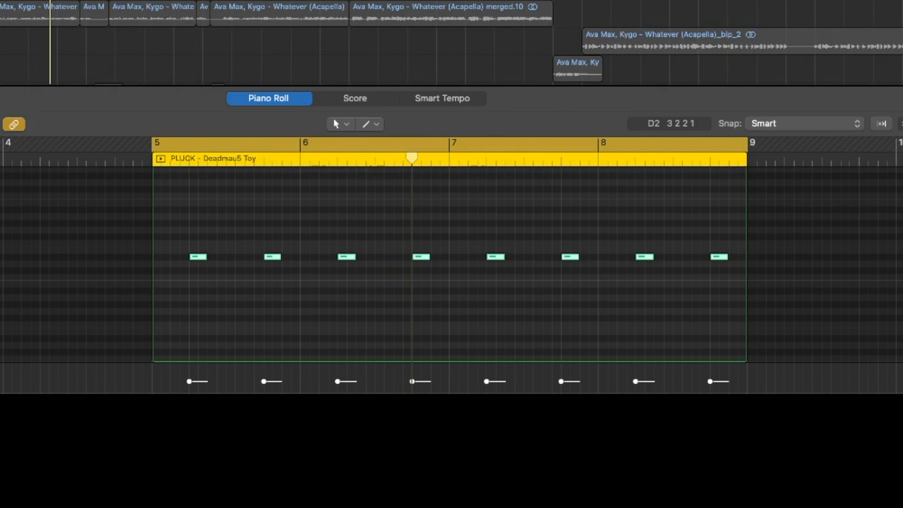
- Display the Classic Electric Piano region at bar 17 on track 13 in the note editor and clear its note selection
key(c)
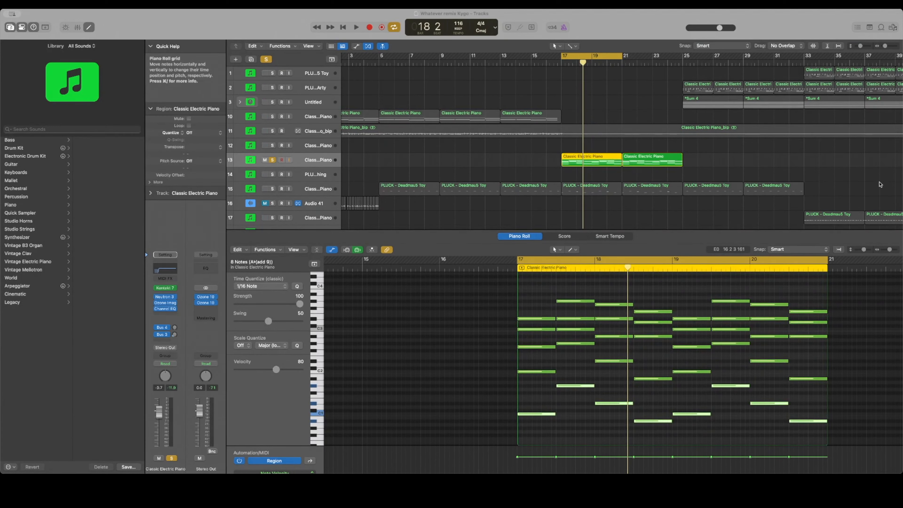
click(880, 184)
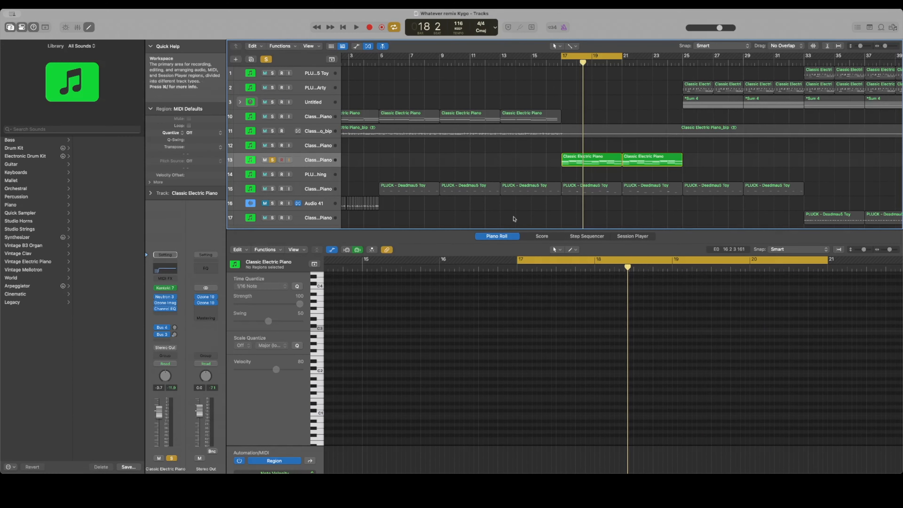
click(577, 160)
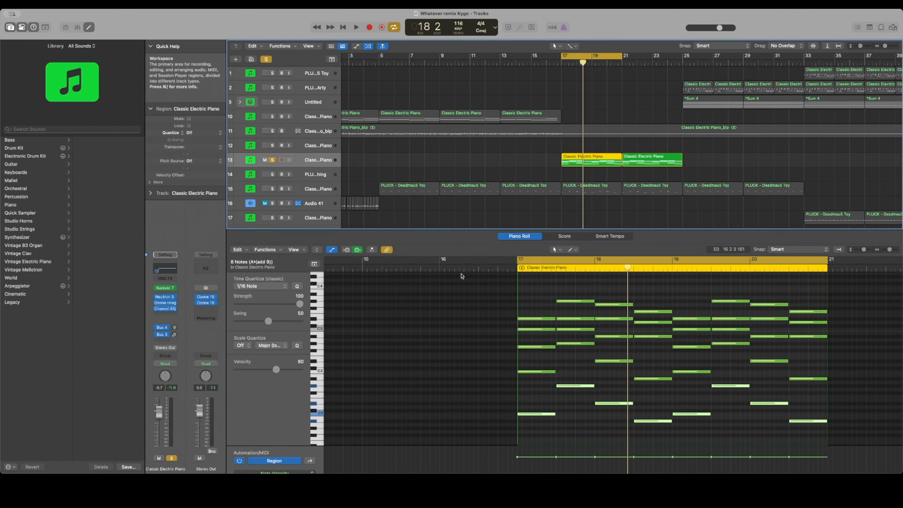
click(576, 364)
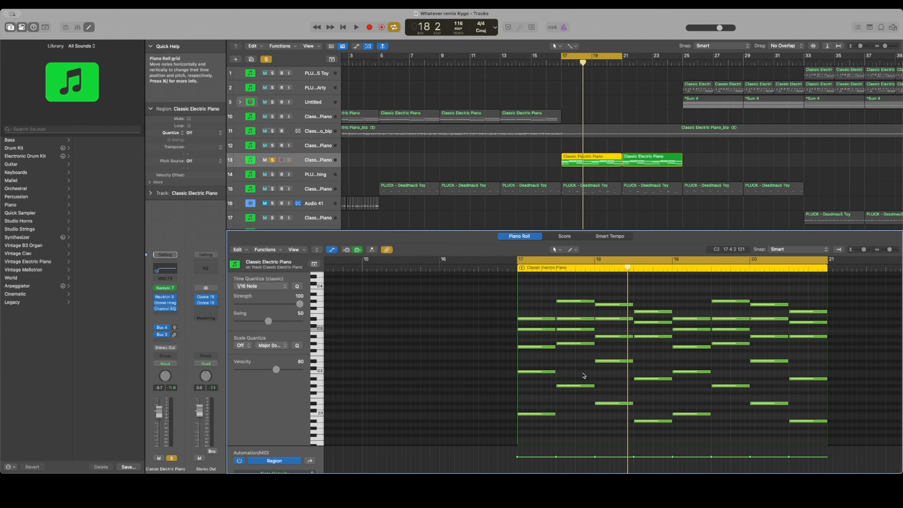
- Select the second group of chords starting at bar 19 in the track 13 region and play the section back
mouse_move(560, 346)
drag(692, 285, 789, 423)
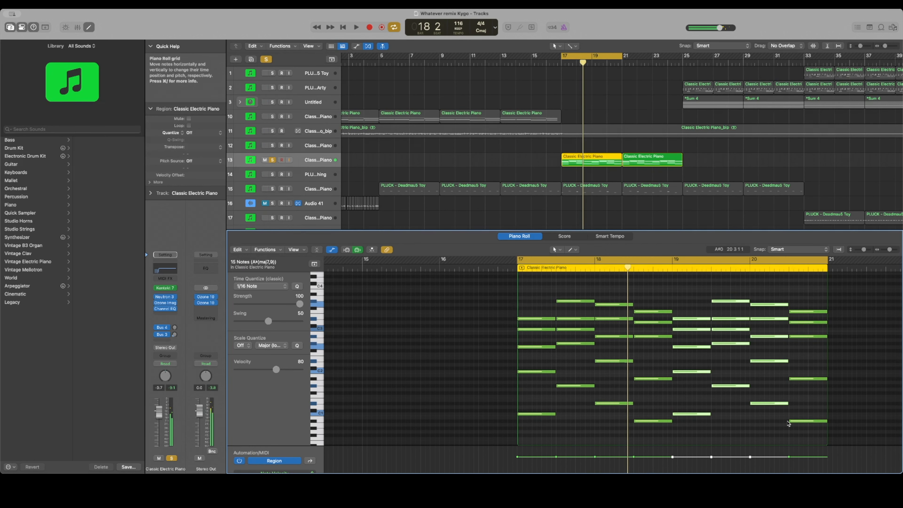
key(space)
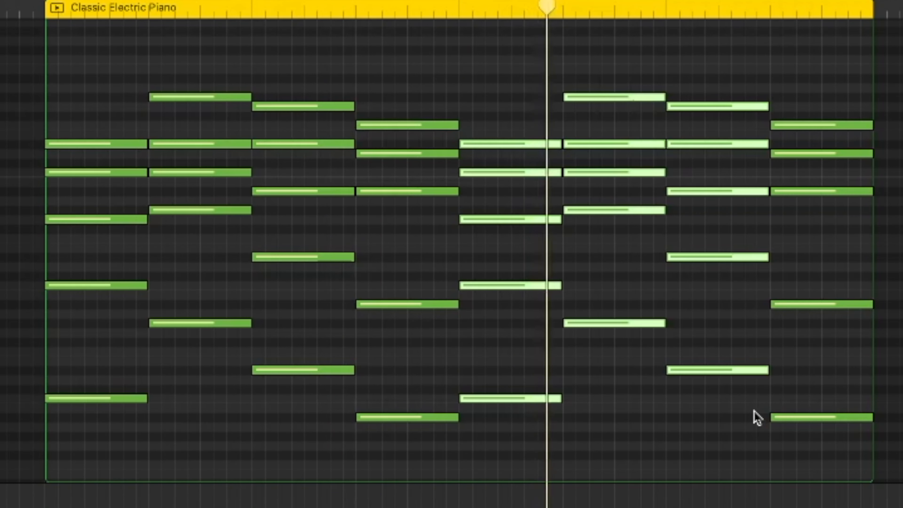
click(764, 354)
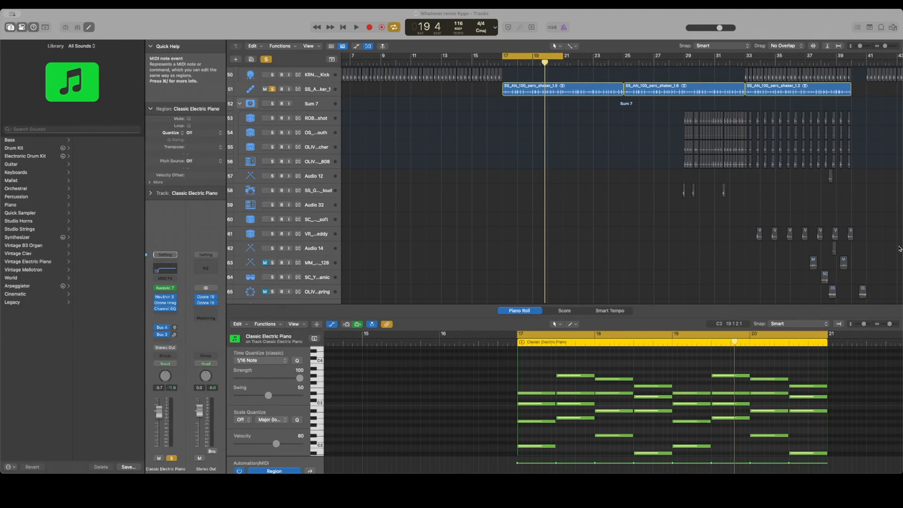
- Enlarge the tracks area and solo the Studio track with the Quincy - Claps regions and percussion track 79
click(882, 251)
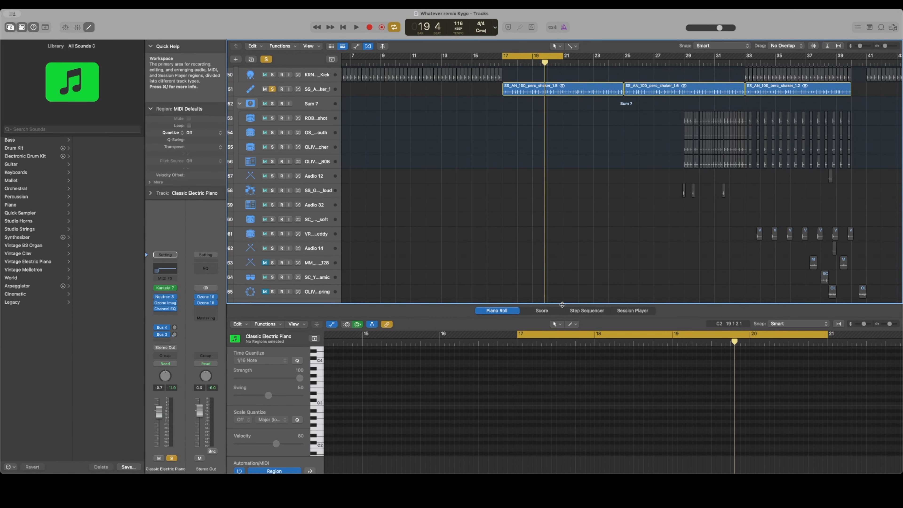
drag(561, 305, 562, 356)
scroll(565, 228, down, 6)
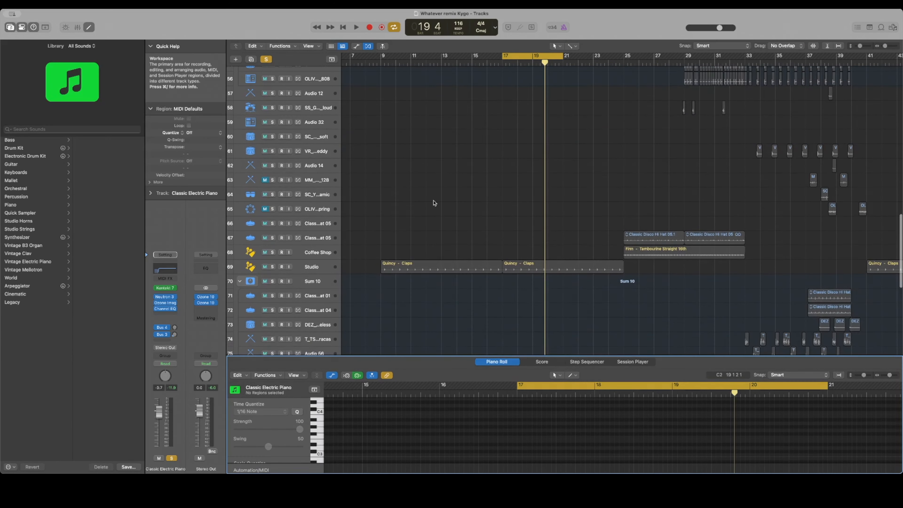
click(273, 267)
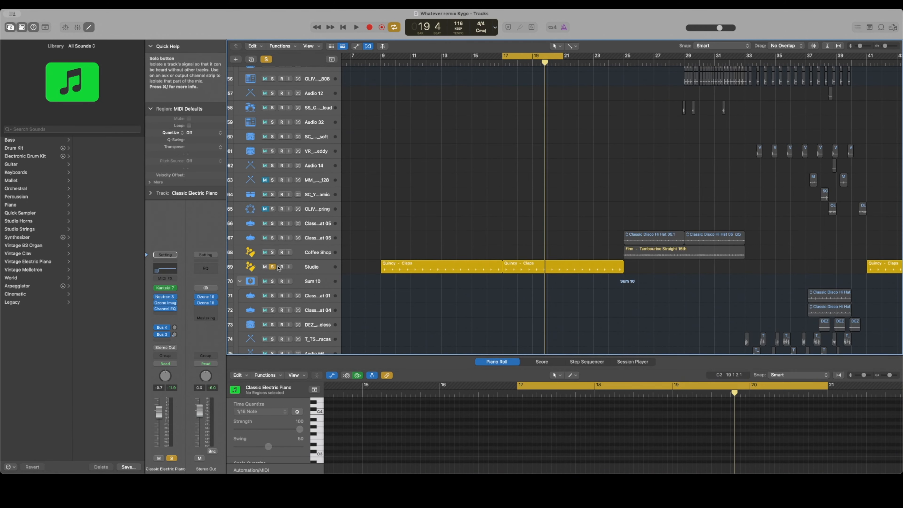
scroll(278, 249, down, 10)
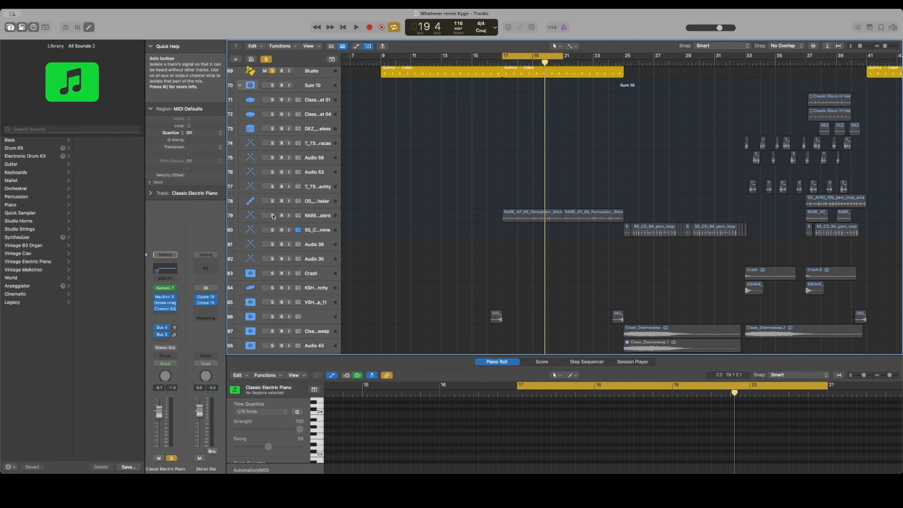
click(273, 215)
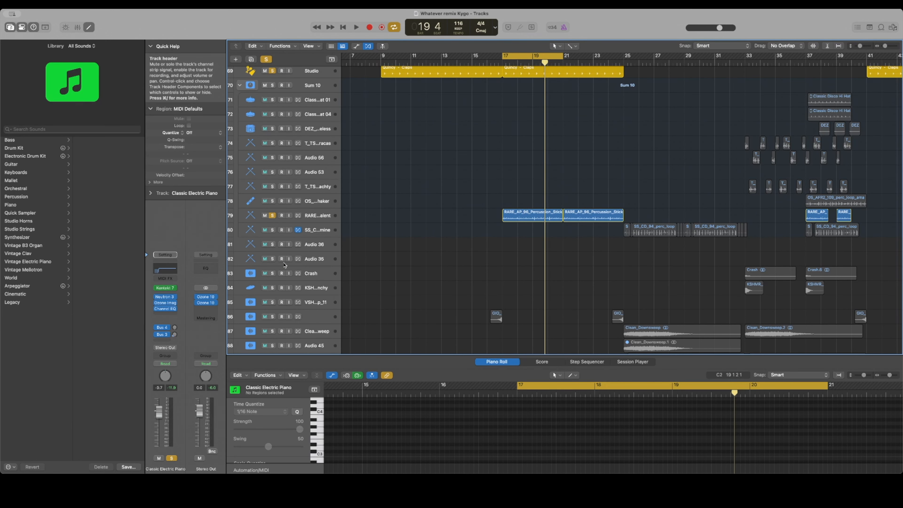
scroll(407, 239, up, 4)
scroll(407, 240, up, 12)
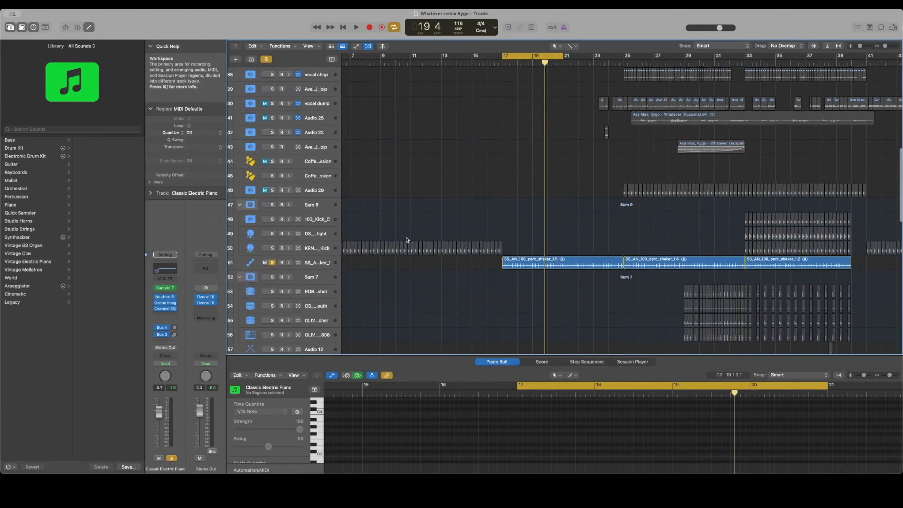
- Select the SS_AN_100_perc_shaker region at bar 17 on track 51 and take the Studio track and percussion track 79 out of solo
click(511, 263)
scroll(405, 284, down, 8)
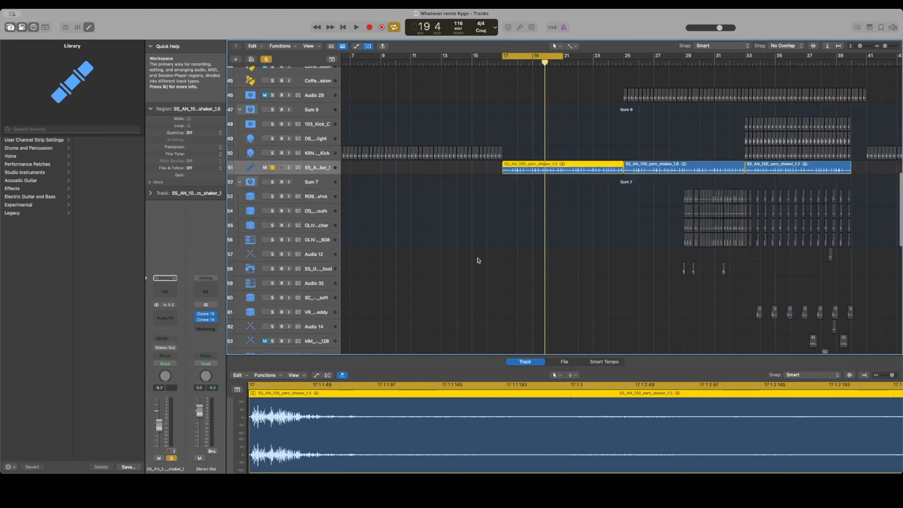
drag(860, 46, 855, 53)
click(271, 201)
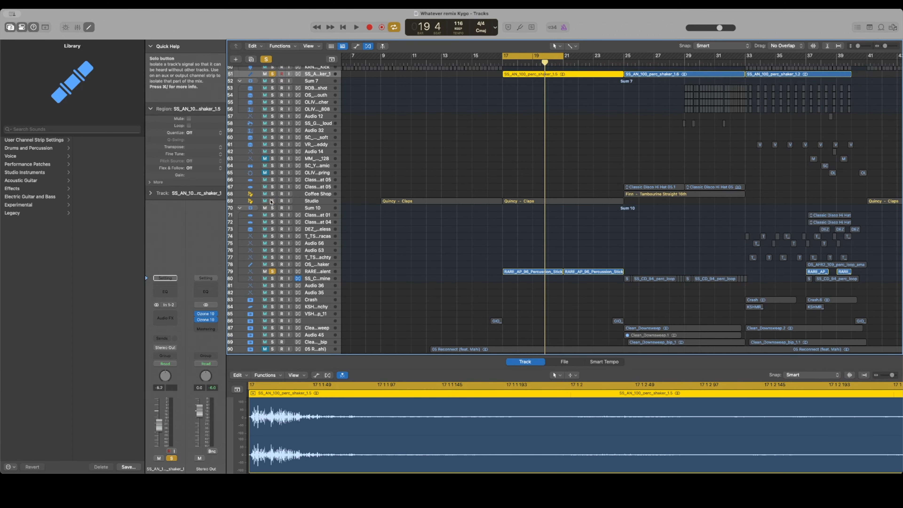
- Play back the soloed shaker on track 51 from bar 17 and stop the playback
scroll(501, 244, up, 5)
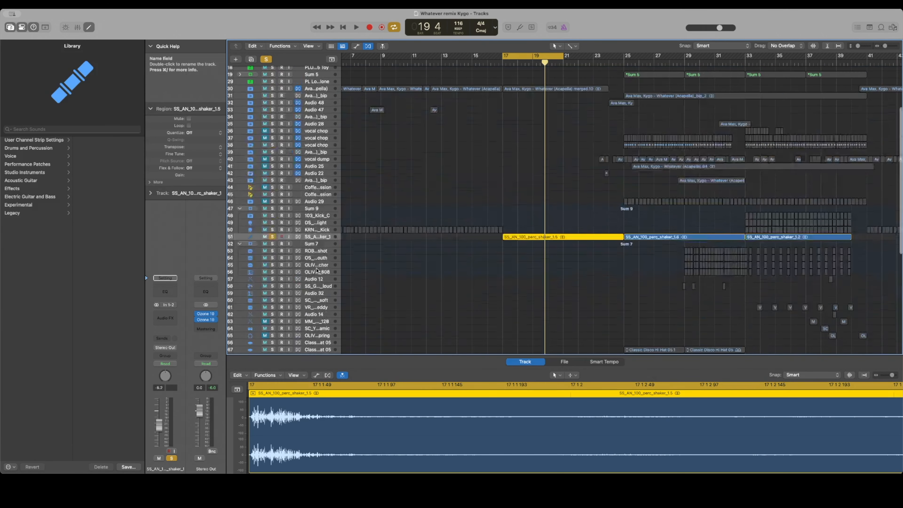
scroll(501, 244, down, 1)
key(space)
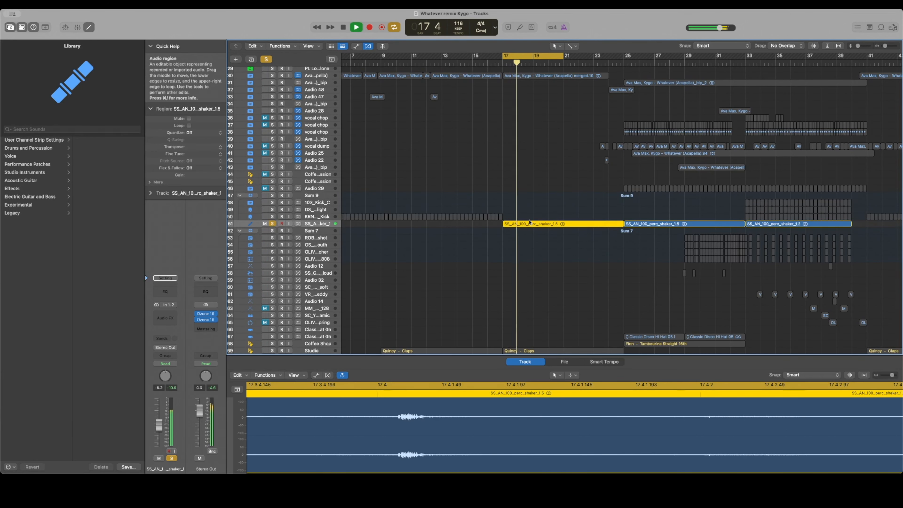
scroll(462, 234, down, 2)
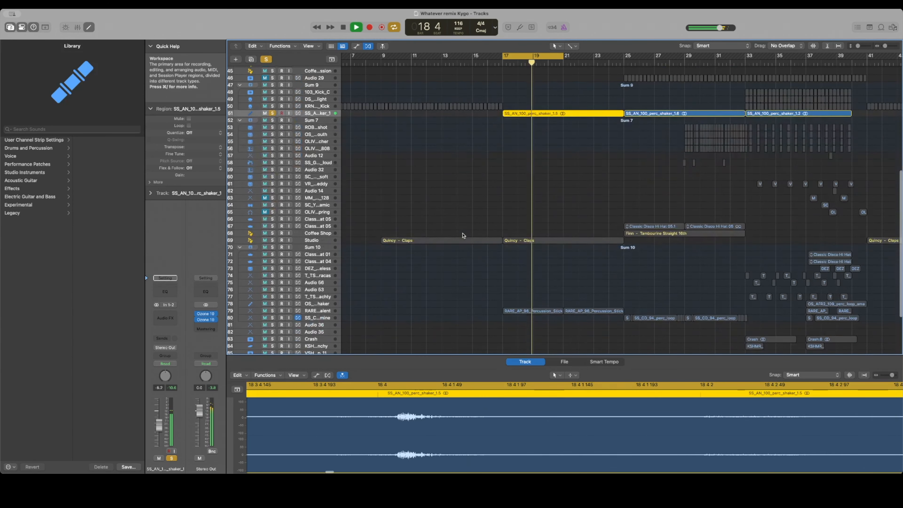
key(space)
- Solo the Studio track with the Quincy - Claps regions and play it together with the shaker
click(272, 228)
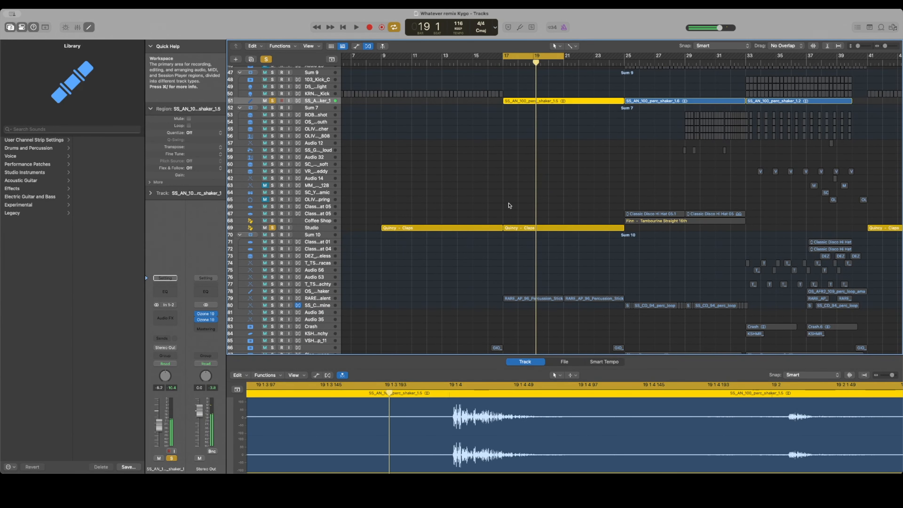
key(space)
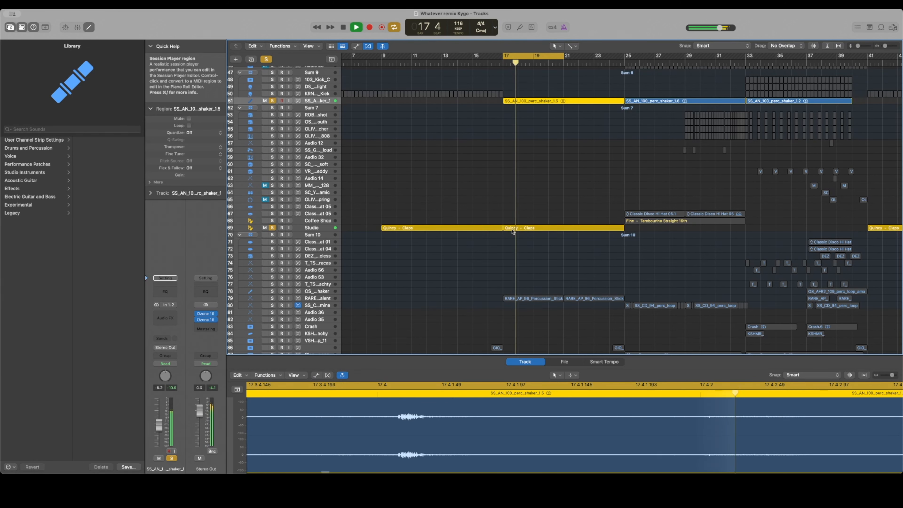
key(space)
- Select the RARE_AP_96_Percussion_Sticks track 79, add it to the solo, and play it back with the claps and shaker
click(516, 300)
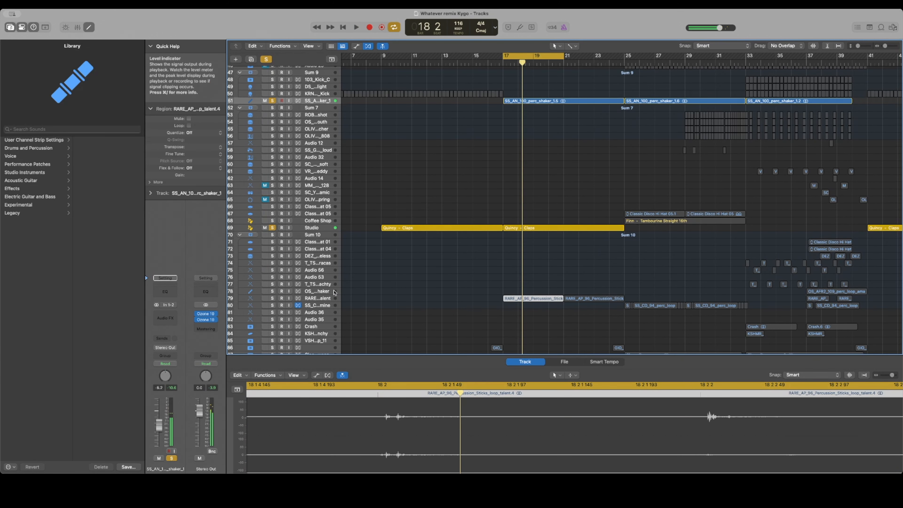
click(321, 293)
click(310, 299)
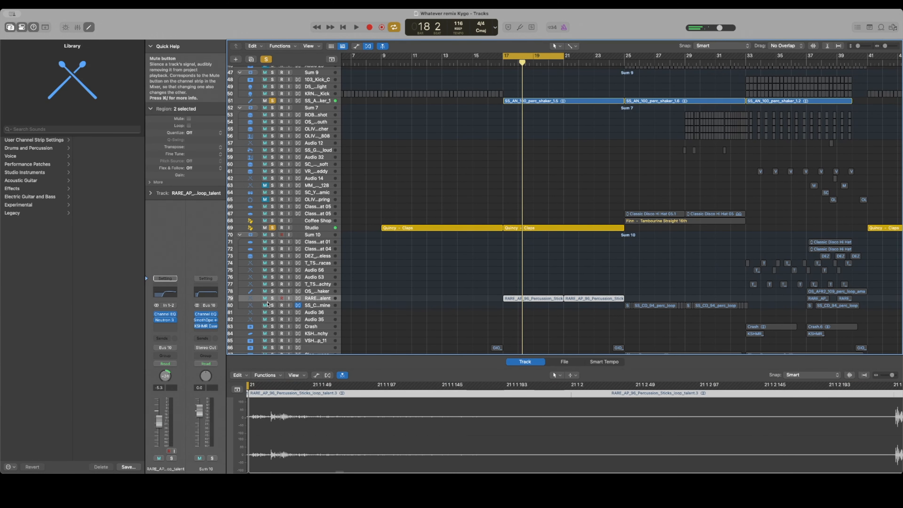
click(272, 299)
key(space)
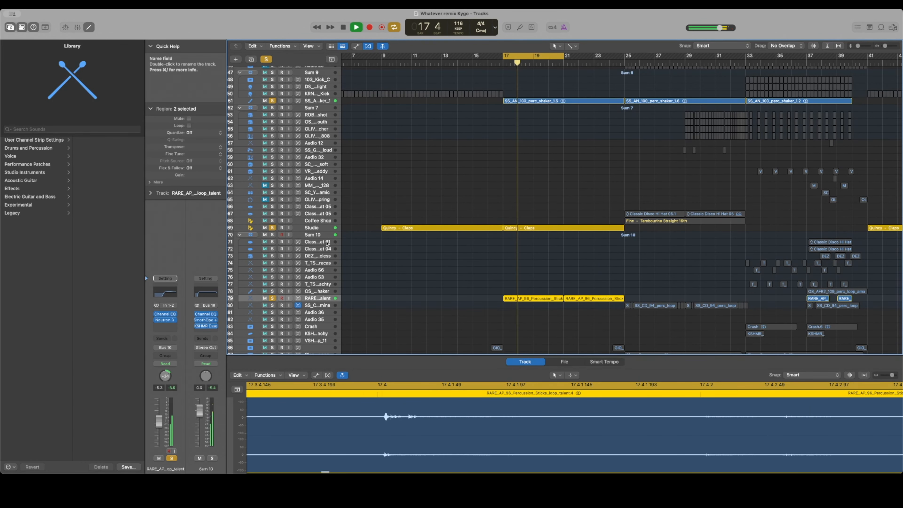
key(space)
- Take the Studio claps, the Classic Electric Piano on track 13 and the shaker on track 51 out of solo
click(274, 227)
scroll(275, 227, up, 5)
scroll(274, 228, up, 5)
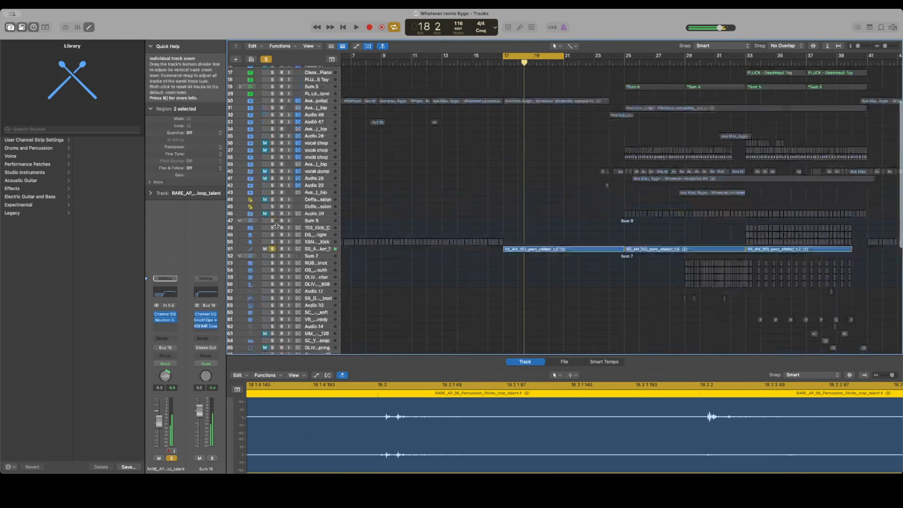
click(272, 111)
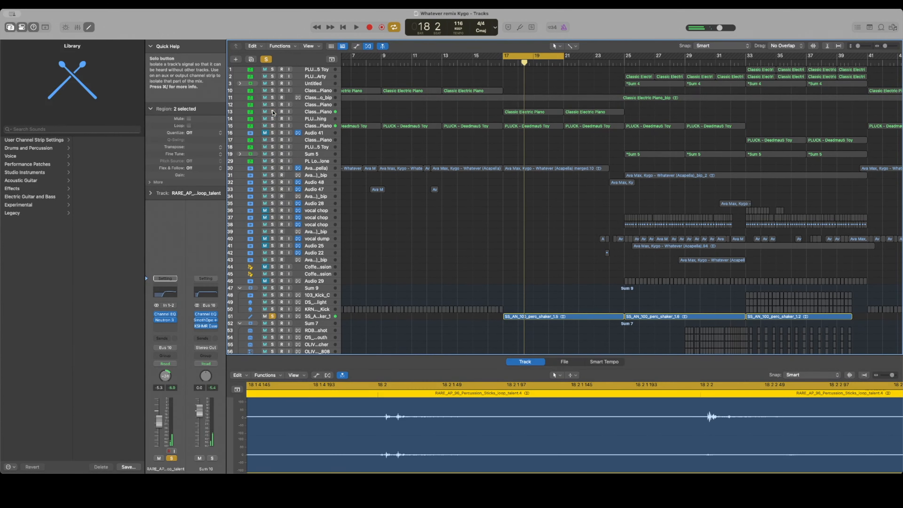
scroll(272, 160, down, 5)
click(272, 182)
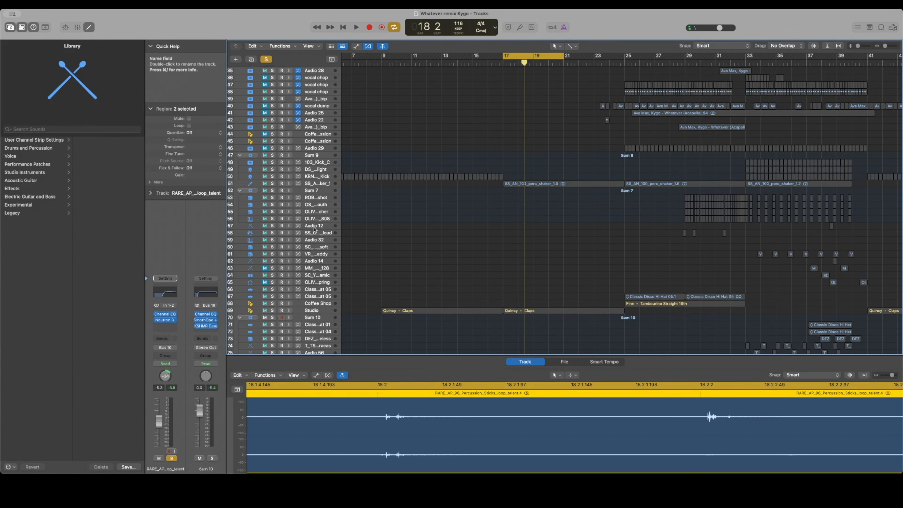
- Play percussion track 79 while adding the Studio claps and track 51 shaker to the solo, and clear all solos after stopping
scroll(276, 206, down, 3)
key(space)
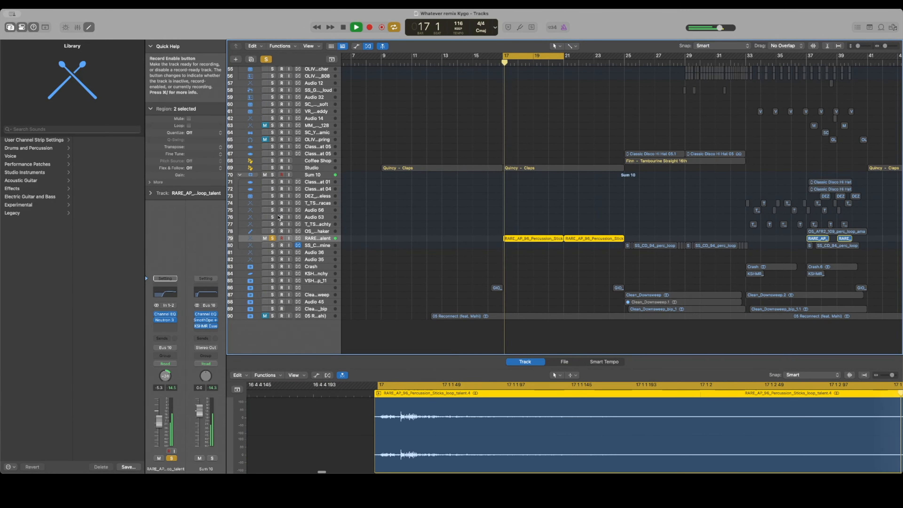
click(272, 167)
scroll(275, 149, up, 2)
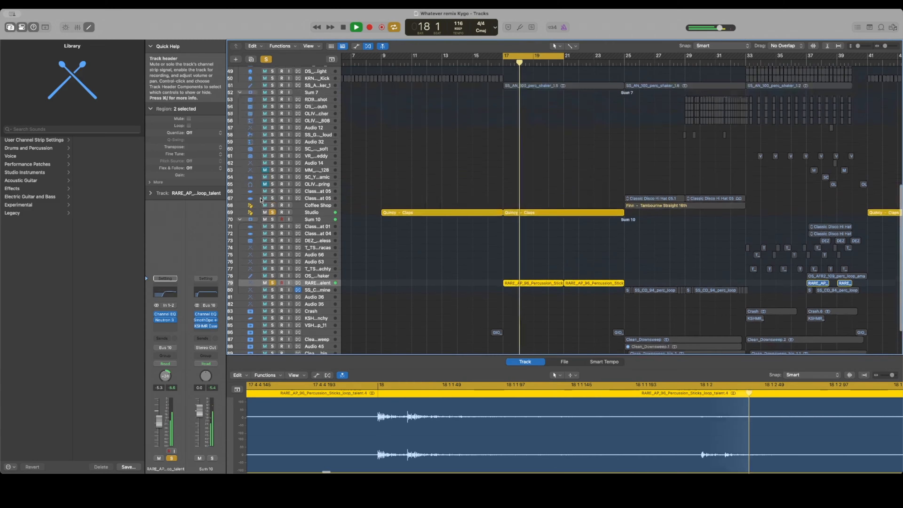
click(273, 98)
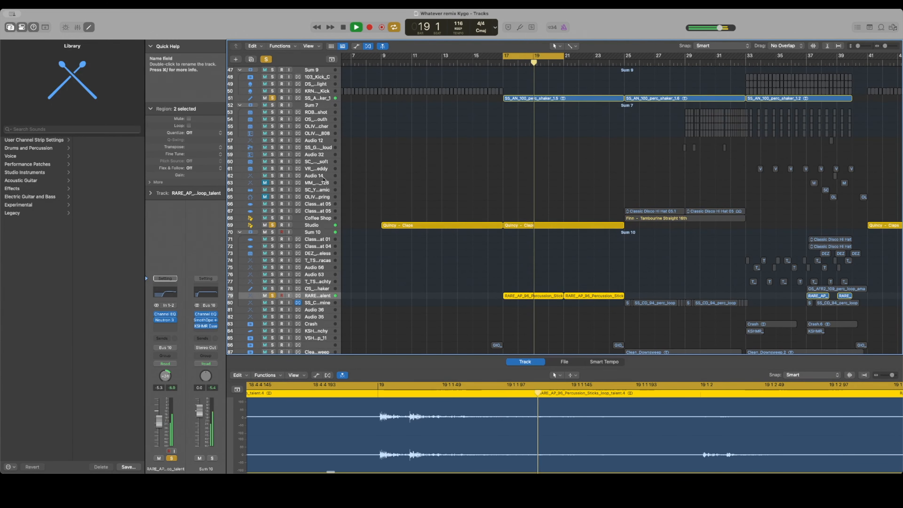
scroll(330, 184, down, 3)
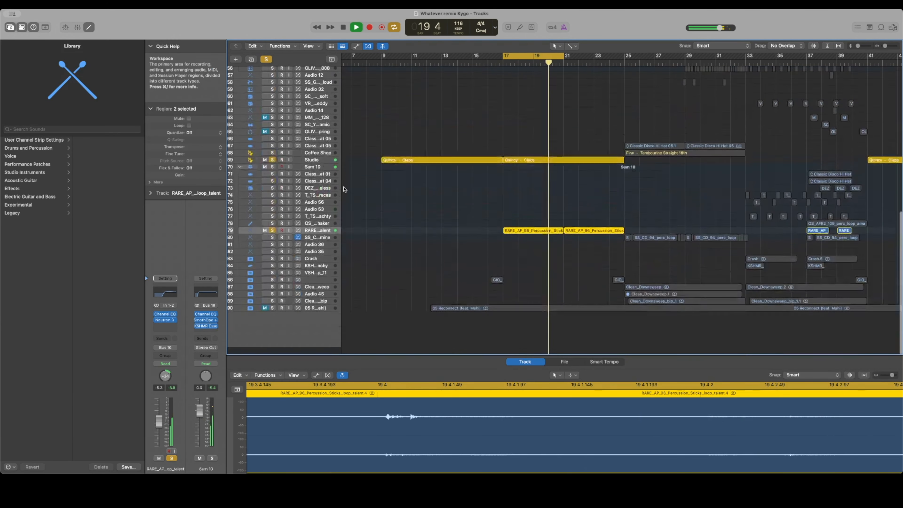
key(space)
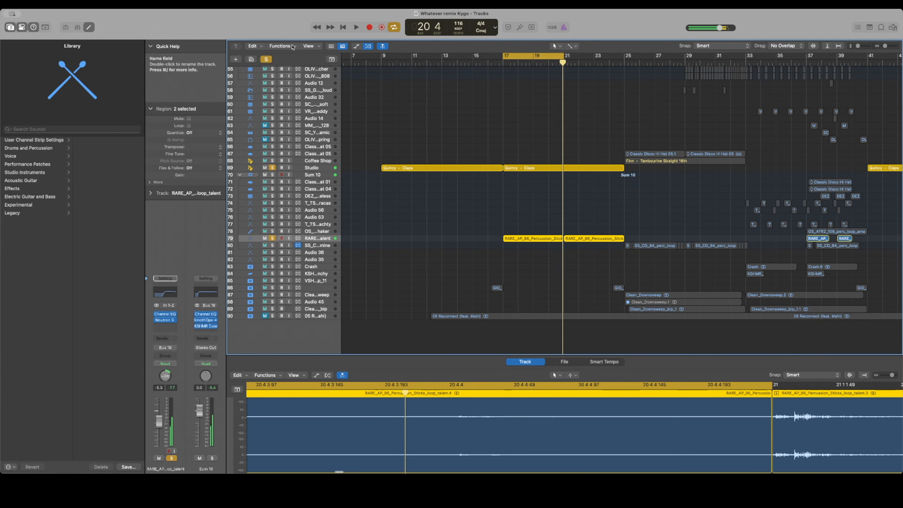
click(266, 59)
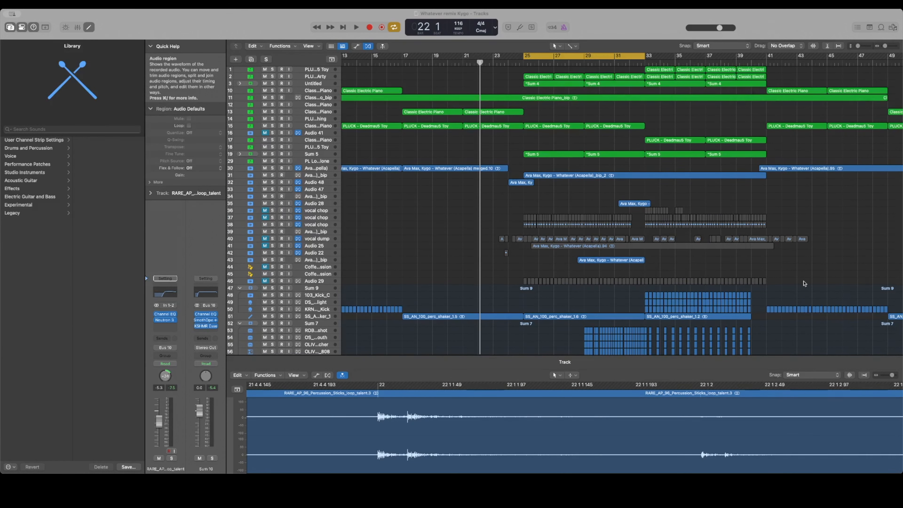
- Examine the full arrangement, from the intro regions at bar 1 to the section starting at bar 25, across all tracks
scroll(463, 308, left, 10)
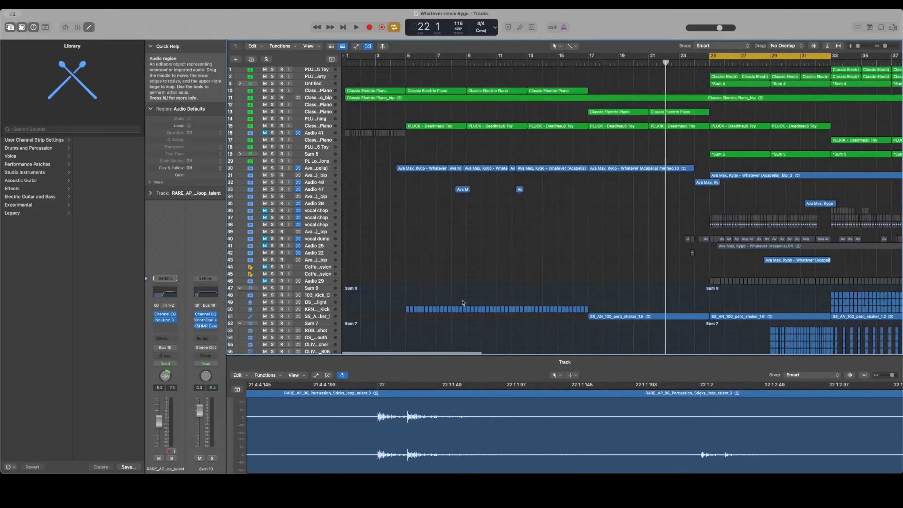
drag(374, 73, 432, 180)
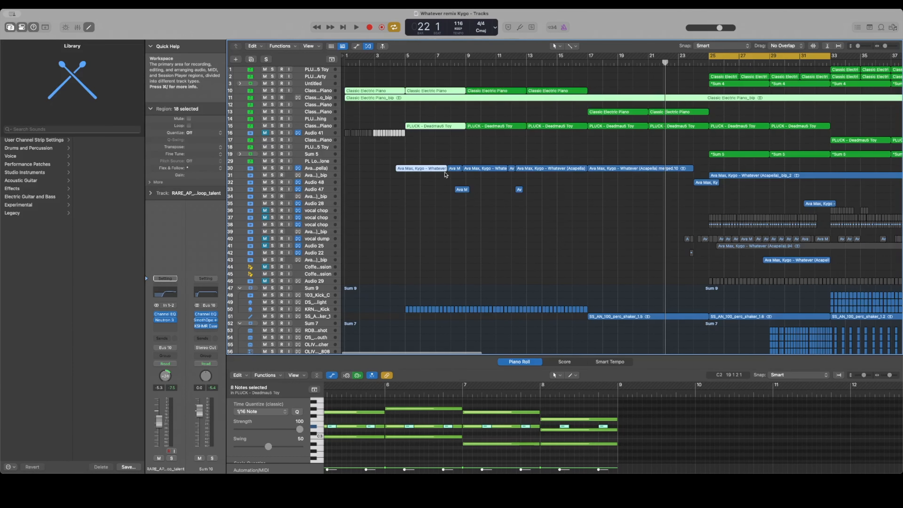
scroll(446, 175, down, 1)
click(374, 77)
scroll(443, 227, down, 10)
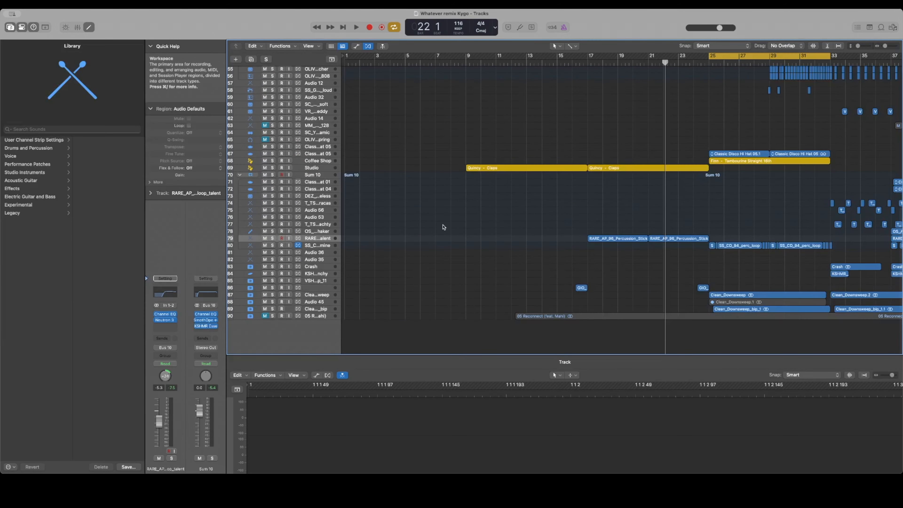
scroll(443, 227, up, 10)
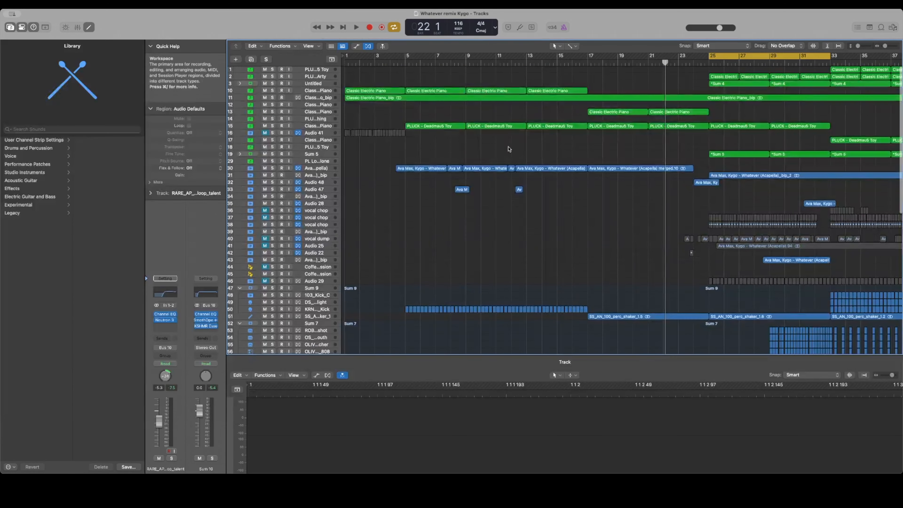
scroll(509, 149, right, 10)
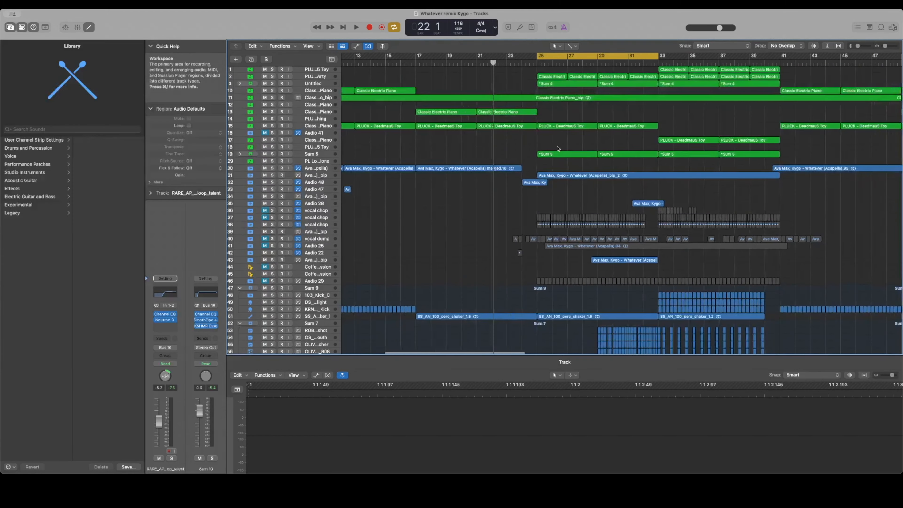
scroll(558, 149, down, 5)
scroll(556, 149, up, 5)
scroll(554, 150, right, 2)
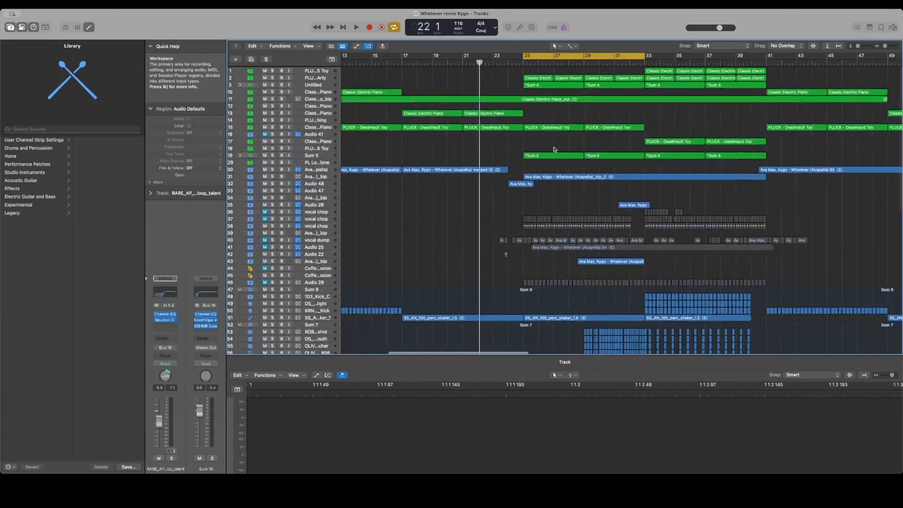
- Increase the track heights in the tracks area and solo the PLUCK - Arty track
scroll(555, 150, down, 1)
drag(858, 46, 860, 46)
scroll(634, 188, up, 10)
scroll(633, 188, down, 1)
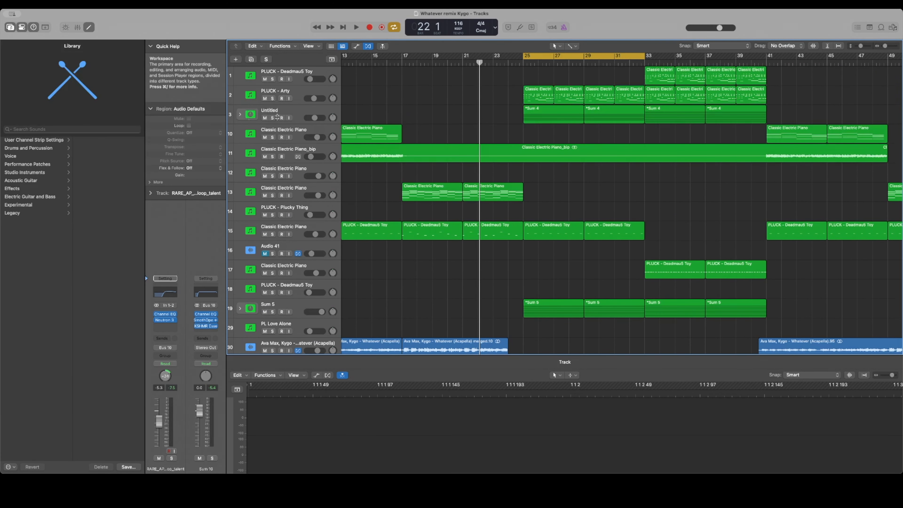
click(272, 99)
- Play the PLUCK - Arty track from bar 25 and show its first Classic Electric Piano region enlarged in the note editor
scroll(454, 94, right, 1)
scroll(458, 92, right, 1)
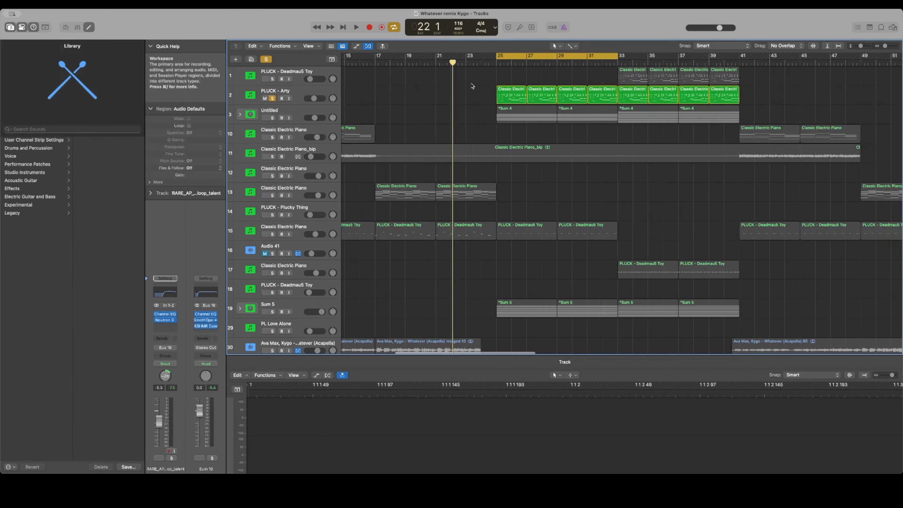
key(space)
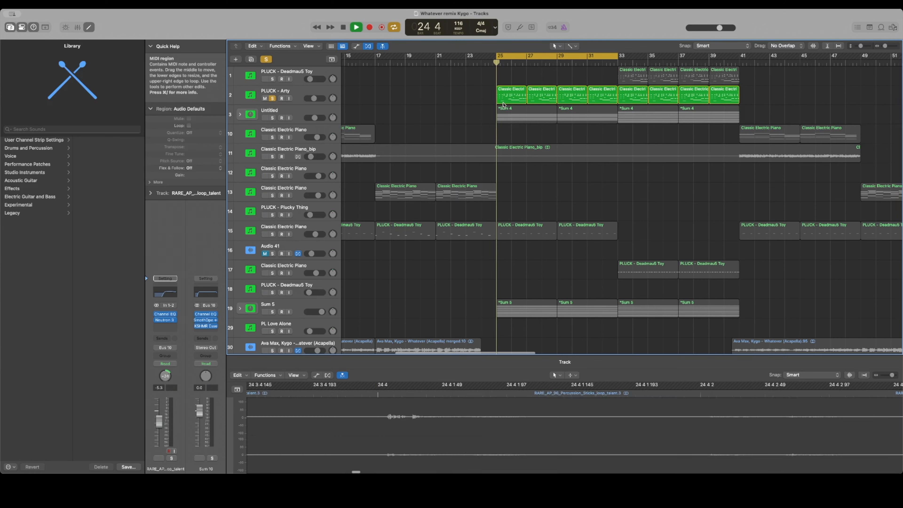
click(507, 103)
key(space)
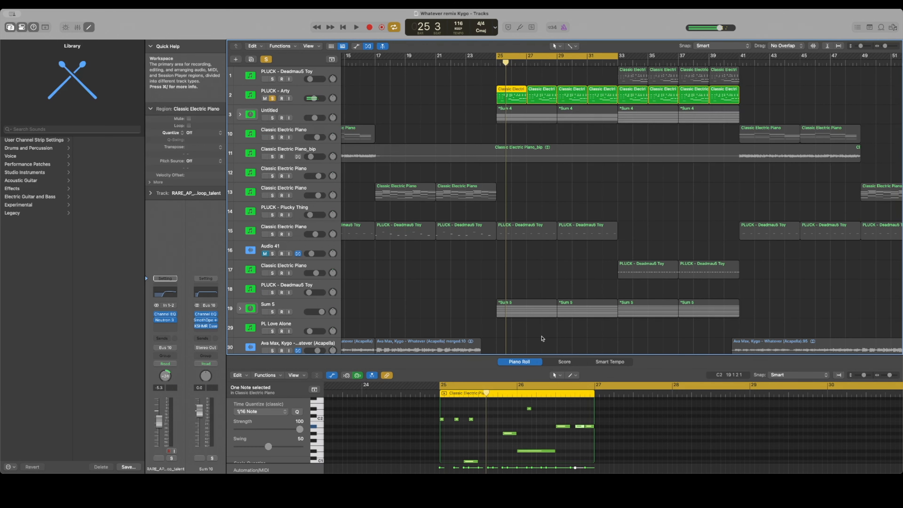
drag(542, 355, 542, 145)
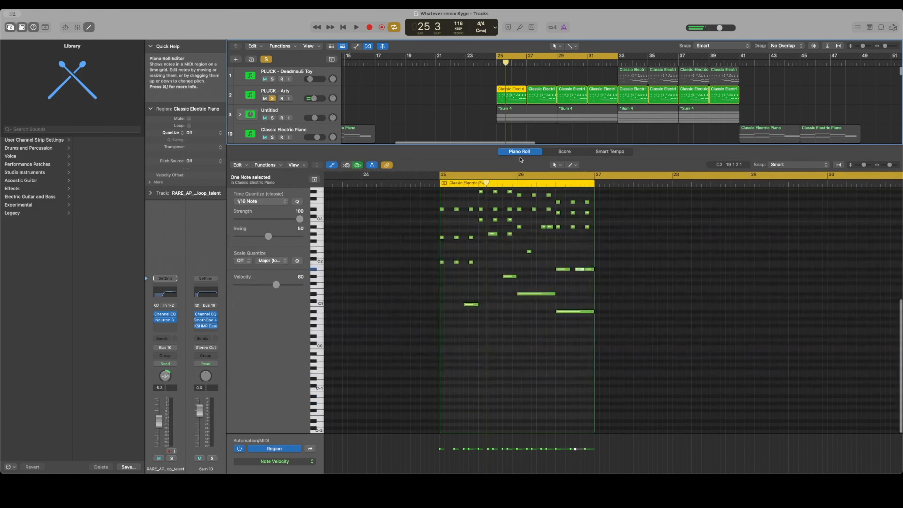
drag(890, 165, 892, 165)
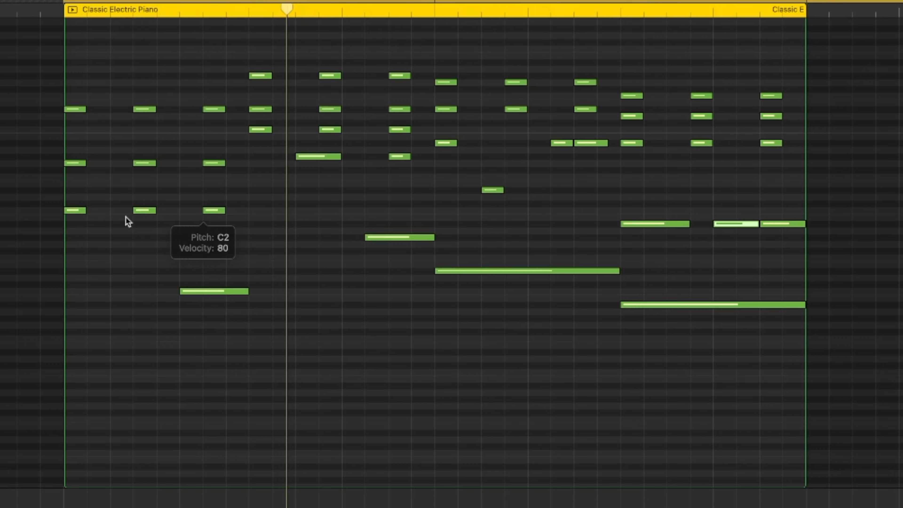
- Show the PLUCK - Arty preset in the track's Sylenth1 instrument, shift its window clear of the notes, and close it
key(super+r)
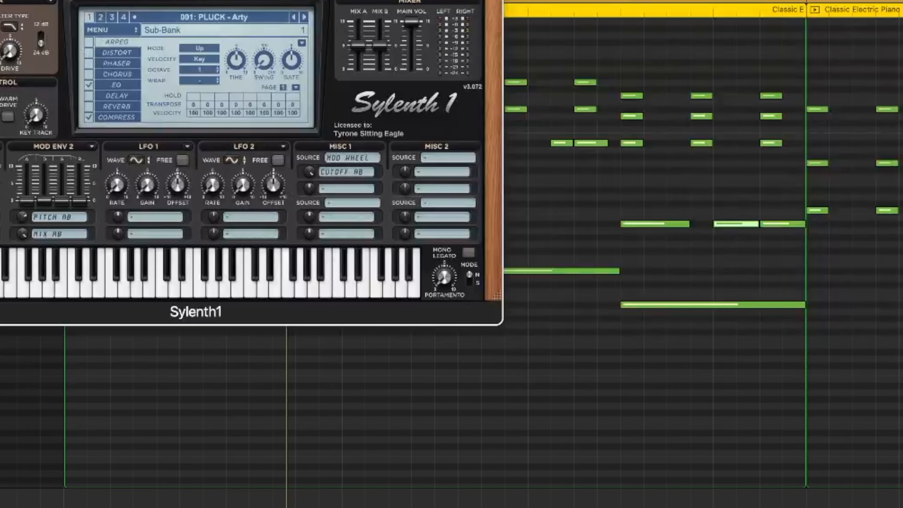
drag(426, 313, 37, 227)
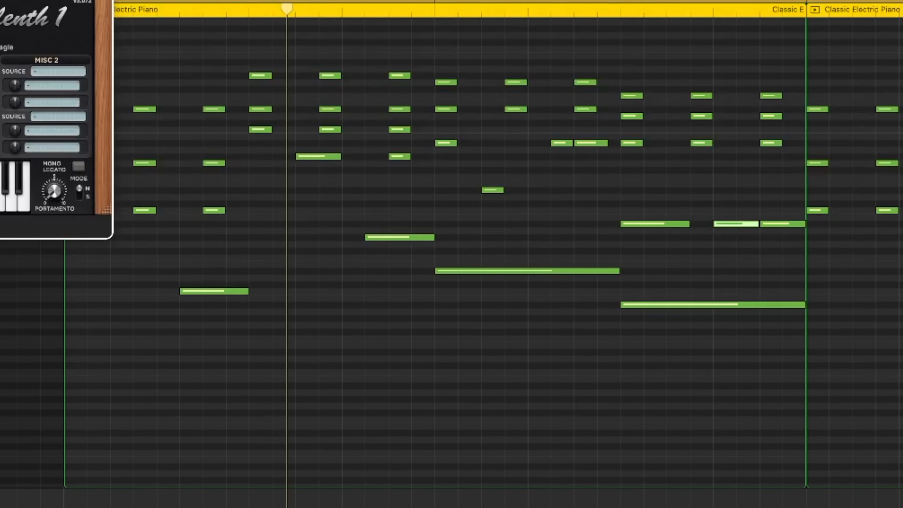
drag(86, 226, 26, 147)
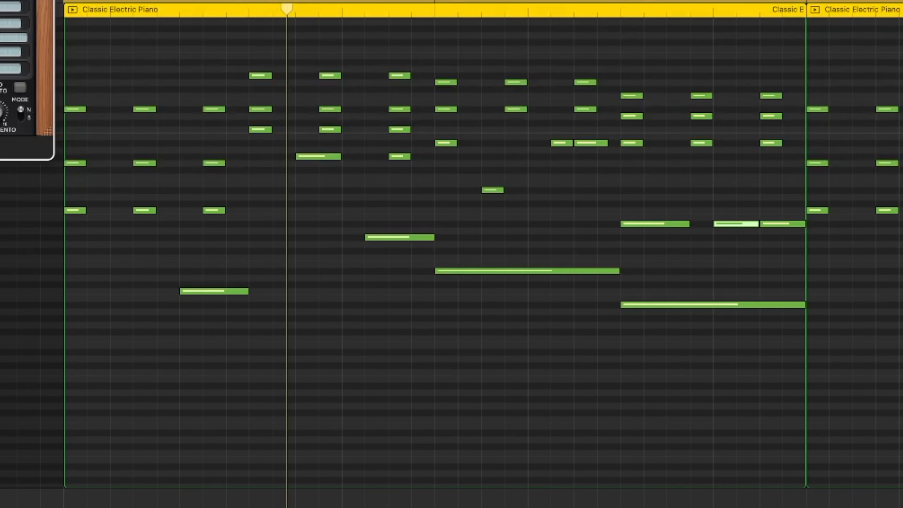
key(super+w)
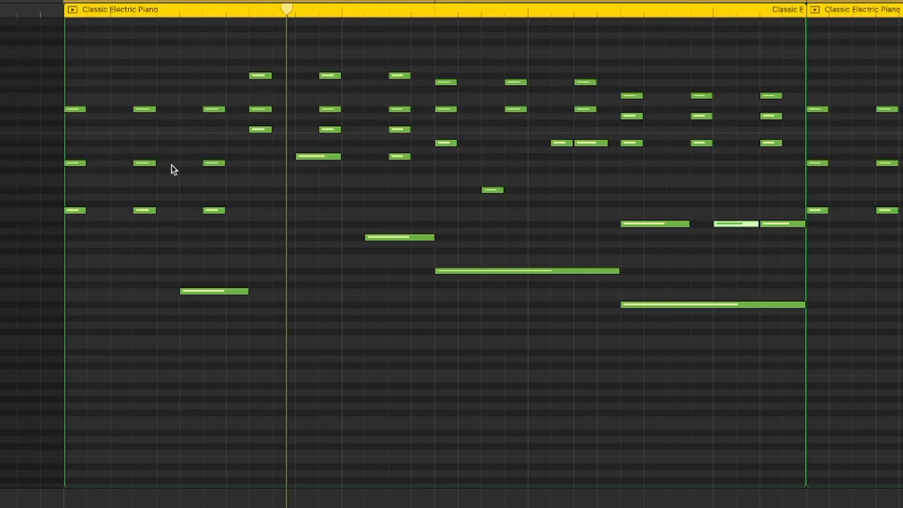
- Play part of the PLUCK - Arty pattern and examine its chord and low notes in the first Classic Electric Piano region
scroll(201, 175, up, 5)
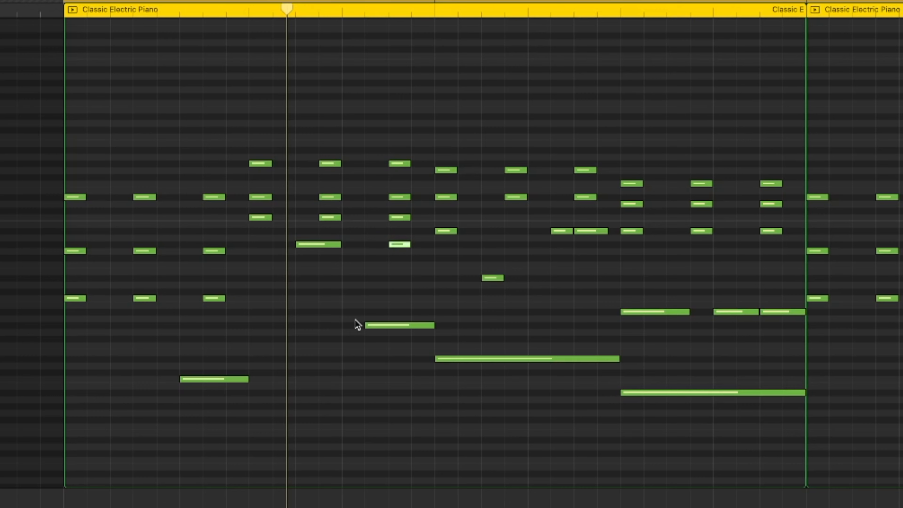
drag(479, 237, 491, 281)
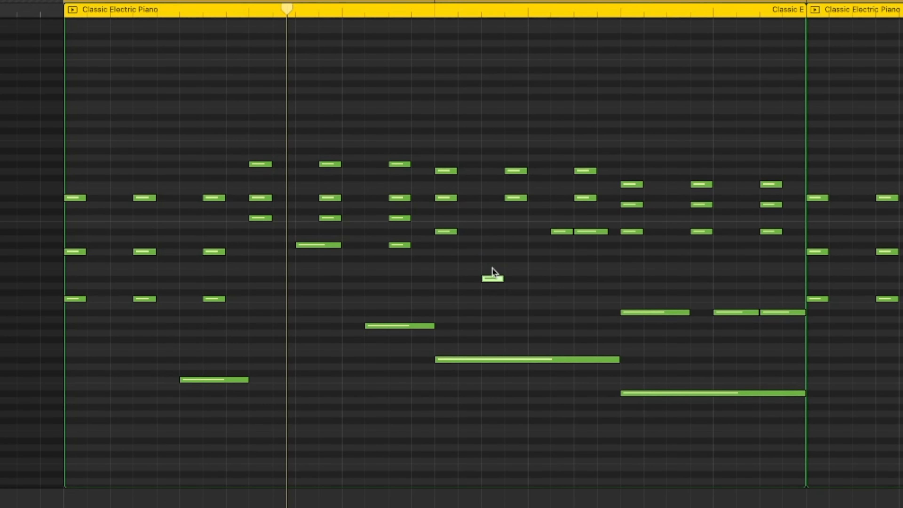
key(space)
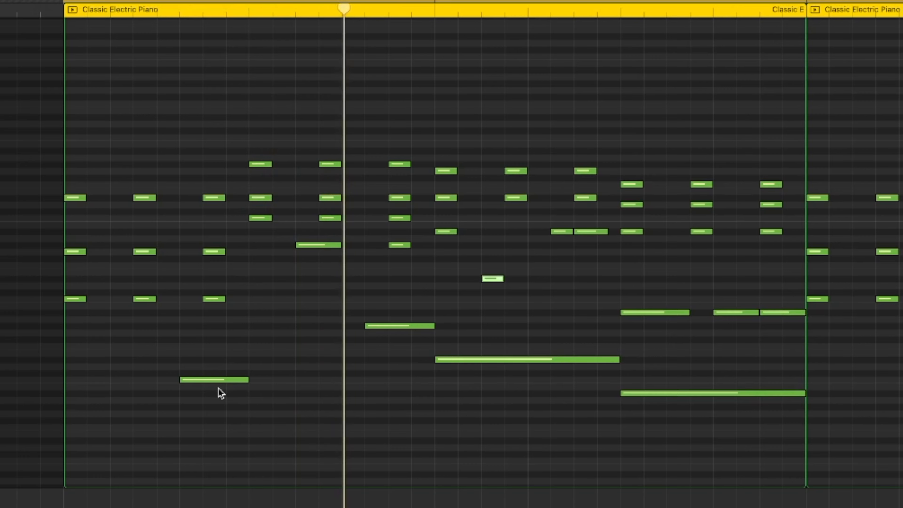
scroll(233, 375, right, 5)
scroll(233, 375, right, 10)
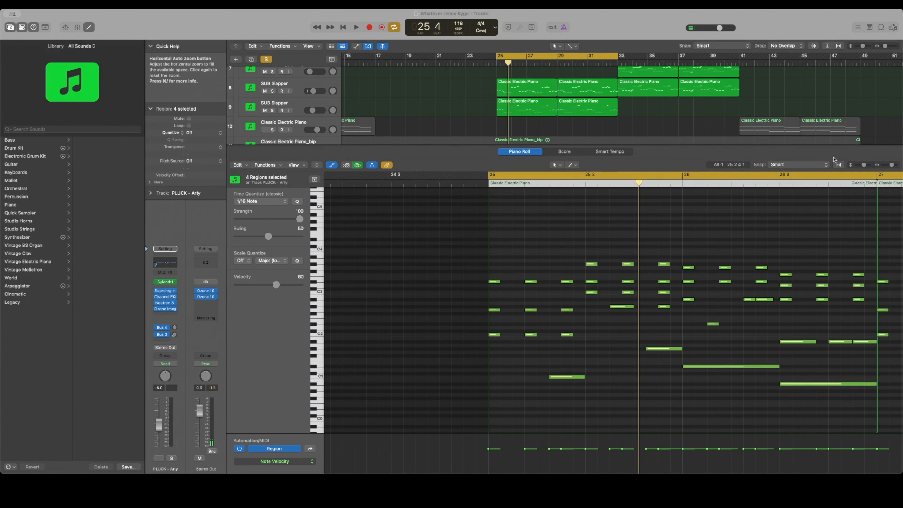
- Clear away the PLUCK - Arty instrument window and play the first SUB Slapper track with its Vital instrument in view
click(627, 135)
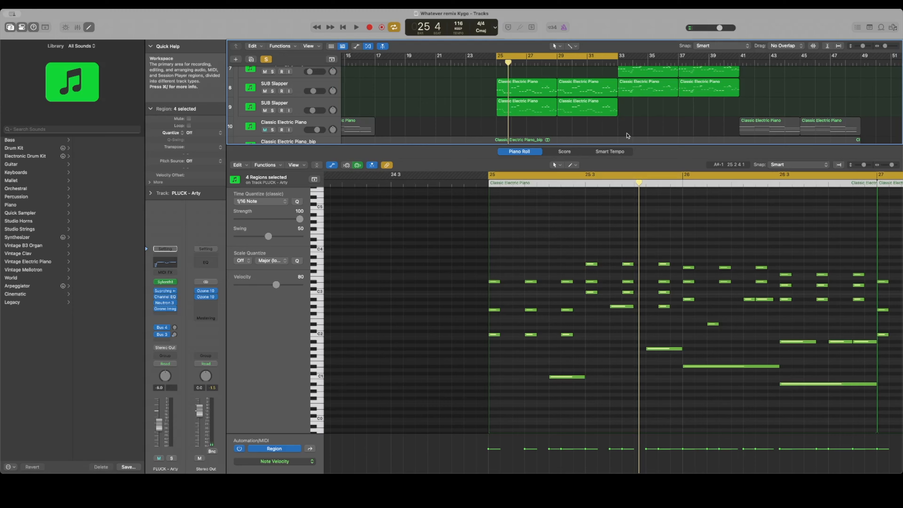
scroll(594, 281, left, 5)
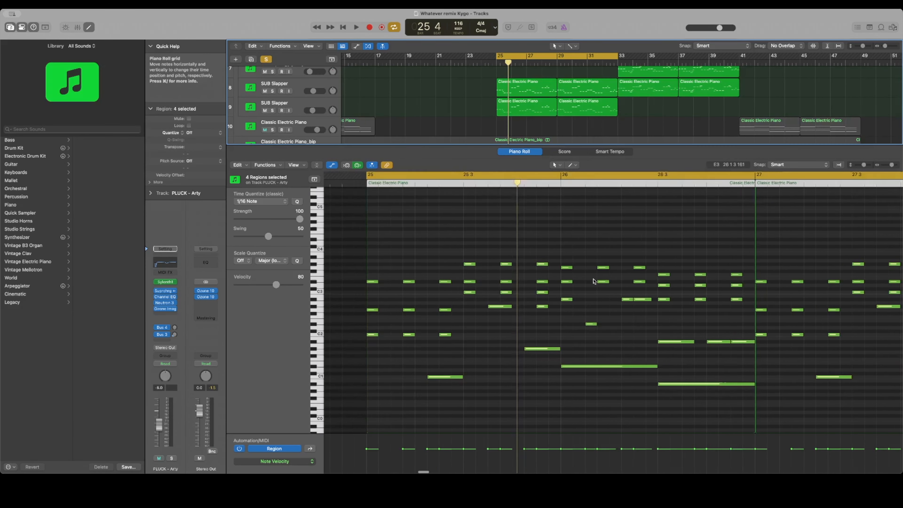
drag(351, 145, 257, 189)
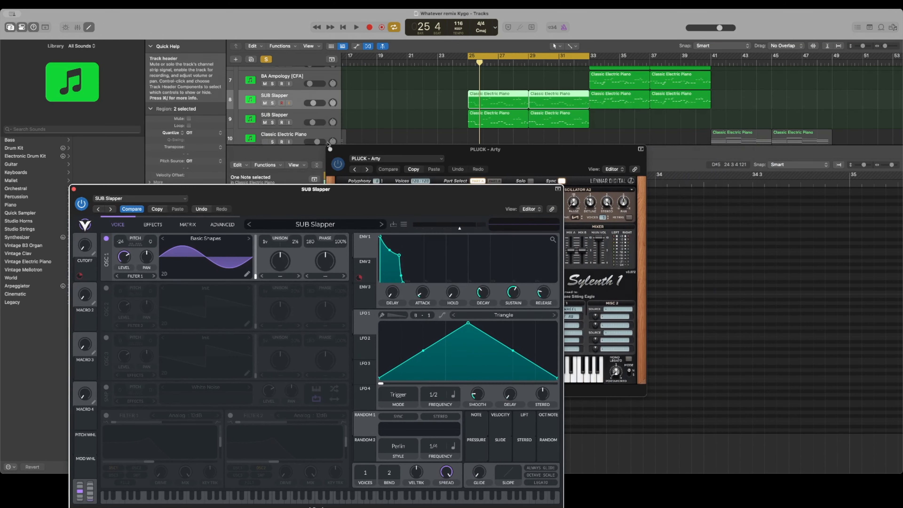
click(332, 148)
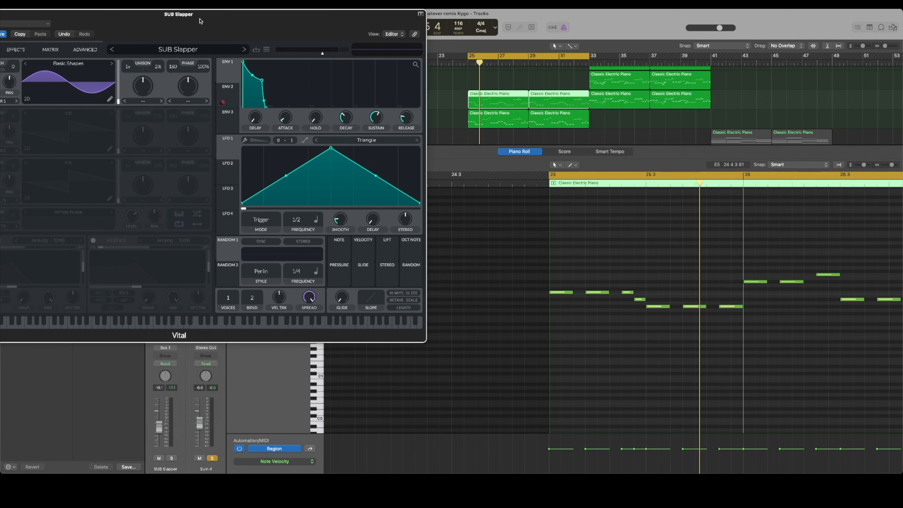
key(space)
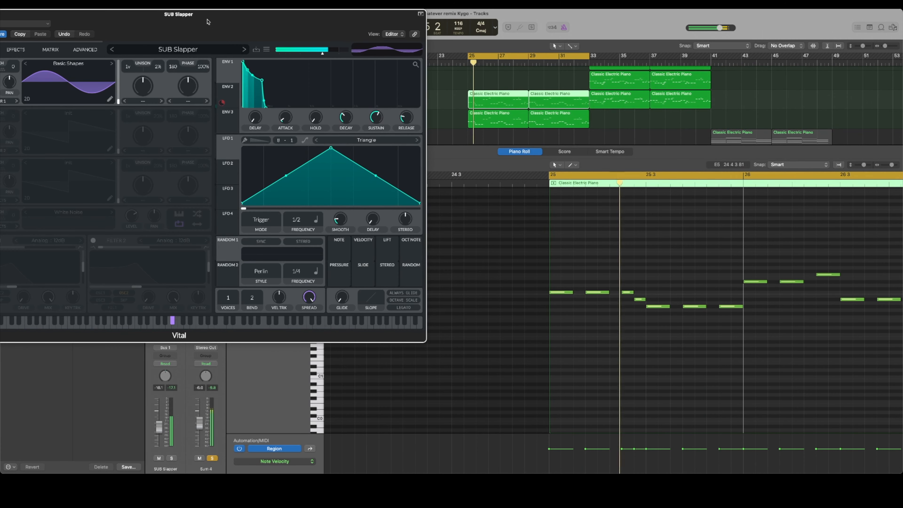
- Shift the SUB Slapper's Vital and Channel EQ windows clear of the track headers and solo the first SUB Slapper track
drag(221, 31, 131, 164)
drag(272, 30, 242, 230)
click(273, 103)
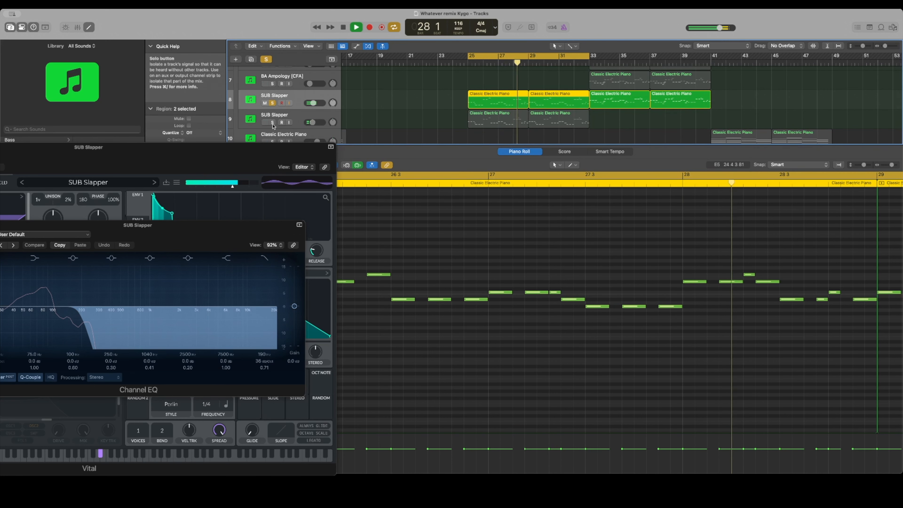
- Move the solo to the second SUB Slapper track, hide the plug-in windows, and show that track's notes
click(272, 122)
click(480, 120)
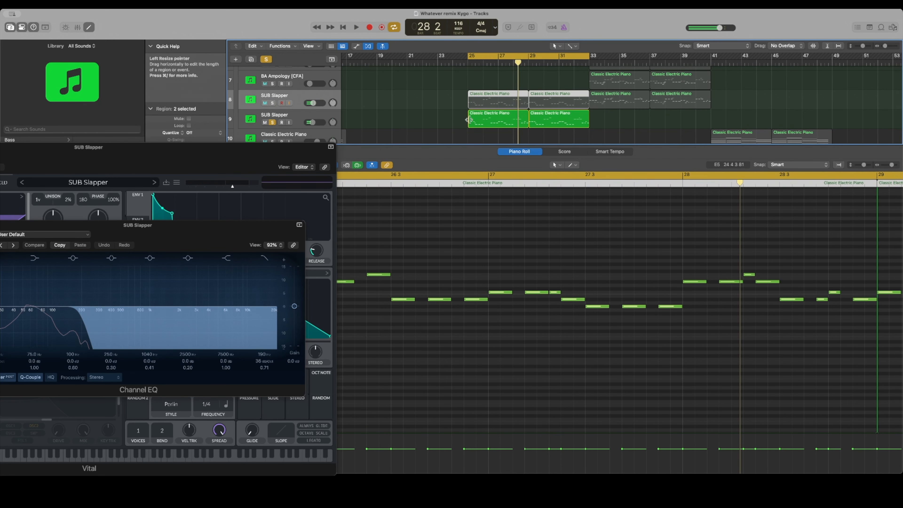
key(v)
click(247, 122)
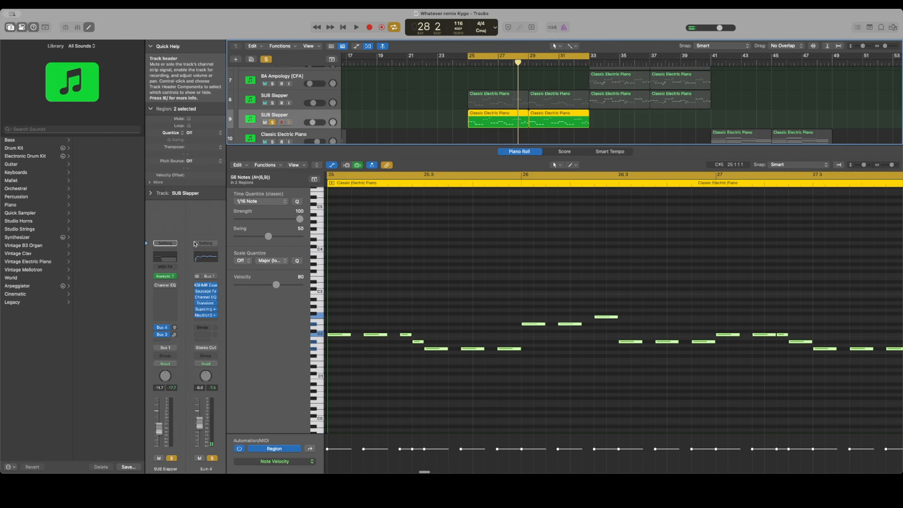
- Show the second SUB Slapper's Scarbee Rickenbacker Bass in Kontakt 7, play the track with it in view, and close the instrument
click(163, 276)
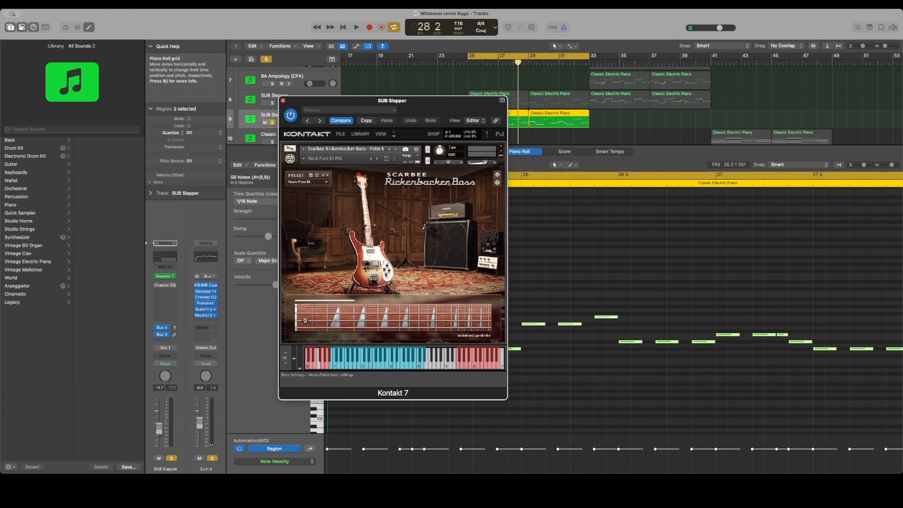
drag(429, 109, 331, 30)
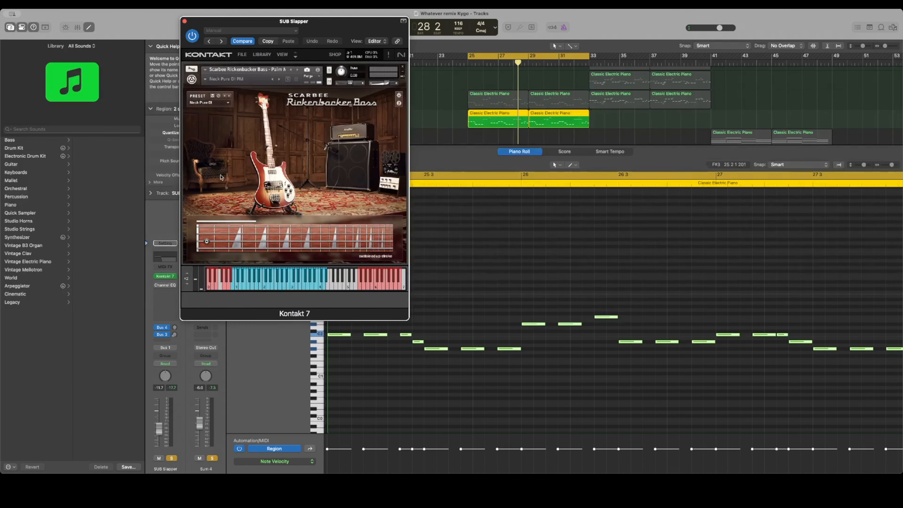
key(space)
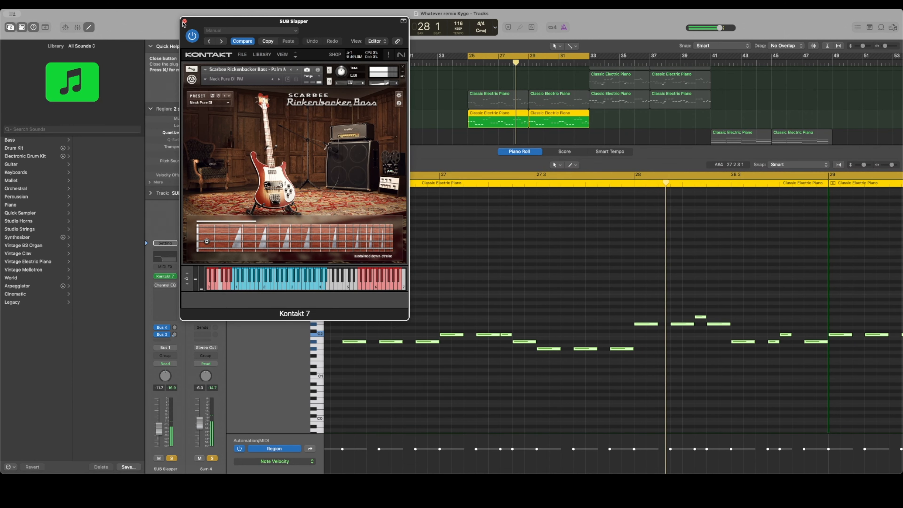
click(184, 22)
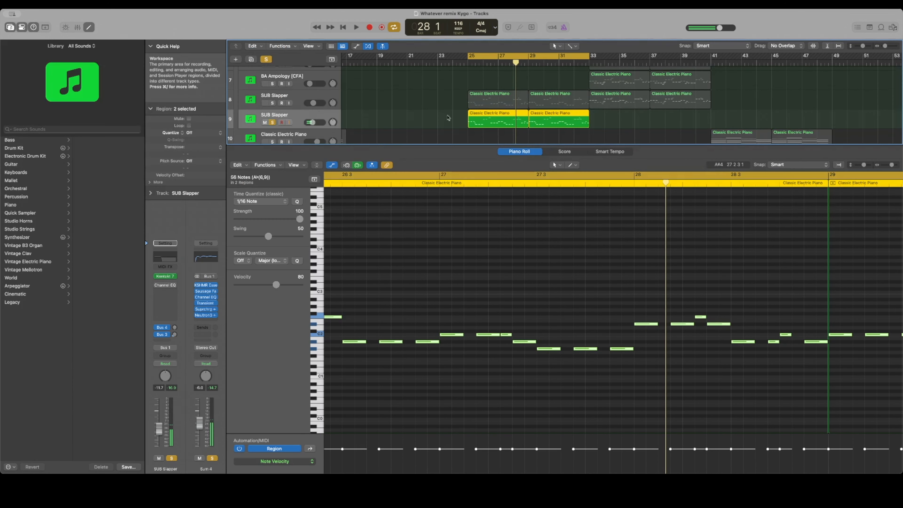
- Solo the Sum 5 stack and show the notes of its first two Classic Electric Piano regions from bar 25
scroll(294, 115, up, 4)
click(295, 115)
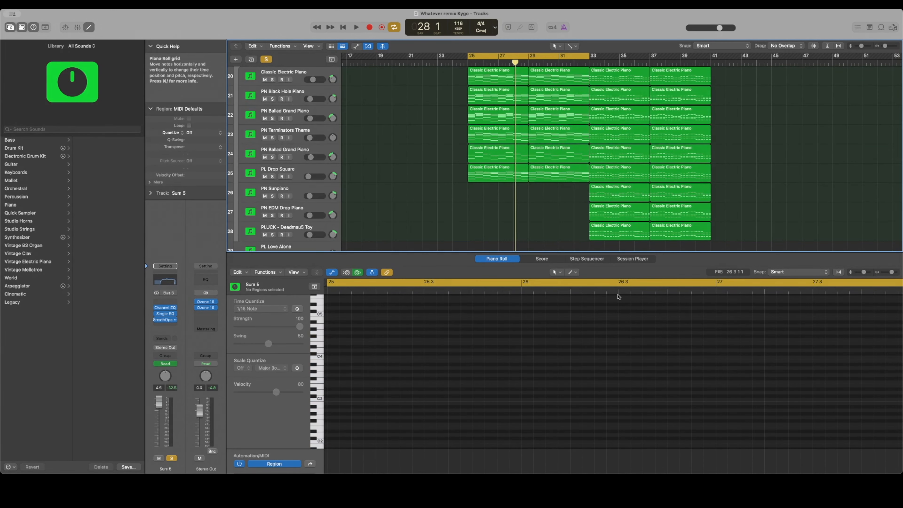
scroll(507, 113, up, 2)
click(506, 112)
click(504, 96)
drag(498, 98, 532, 109)
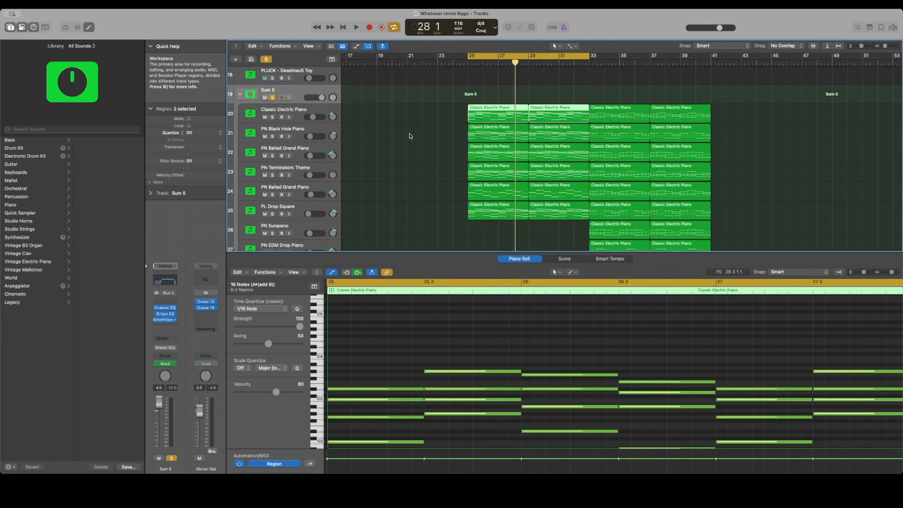
- Select the four intro Classic Electric Piano regions from bar 1 on track 10 to show their chords for comparison
scroll(411, 138, down, 2)
scroll(413, 142, left, 10)
scroll(416, 152, up, 7)
scroll(417, 154, up, 8)
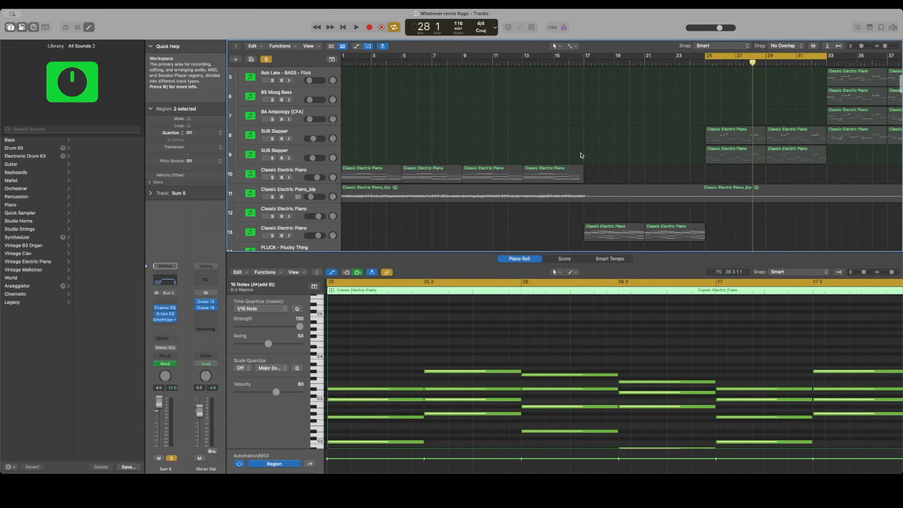
drag(539, 157, 377, 174)
scroll(377, 174, down, 1)
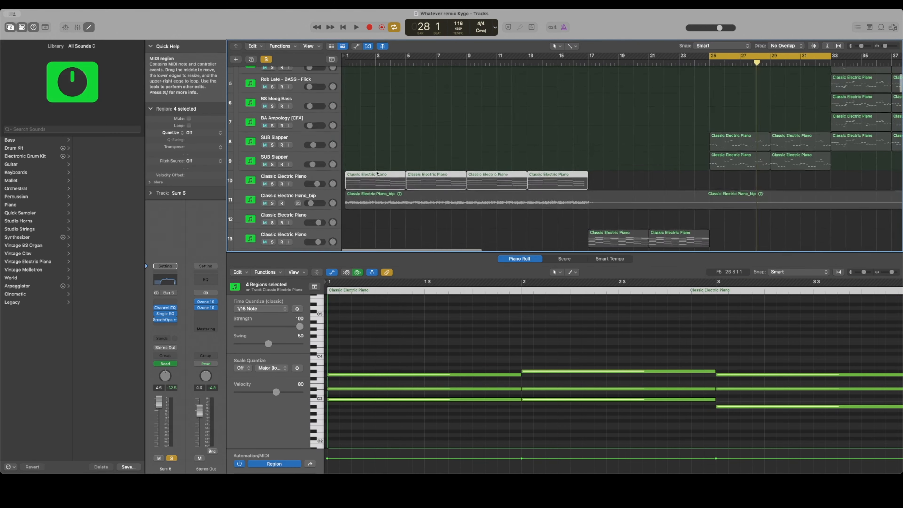
- Select the six Sum 5 regions between bars 25 and 29, from Classic Electric Piano to PL Drop Square, to show their layered chords
scroll(391, 174, right, 6)
scroll(494, 176, down, 12)
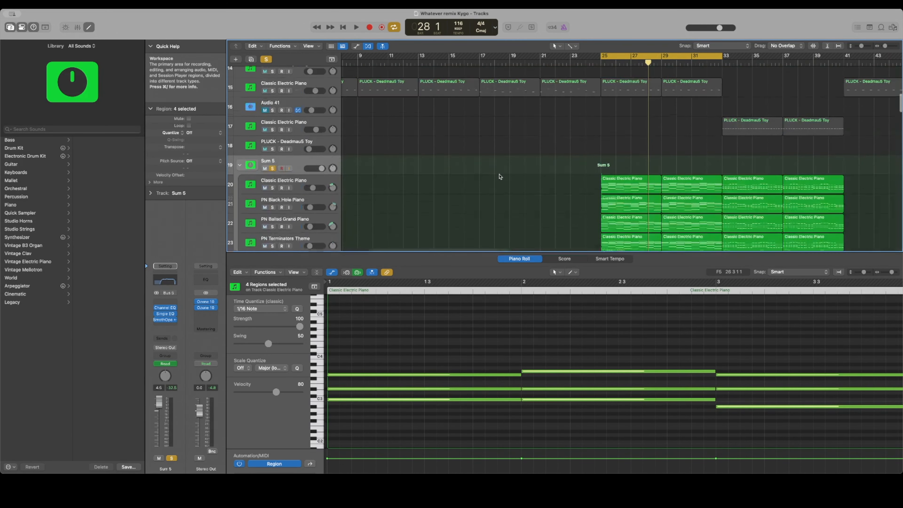
scroll(499, 176, up, 1)
scroll(494, 172, right, 1)
drag(510, 100, 584, 214)
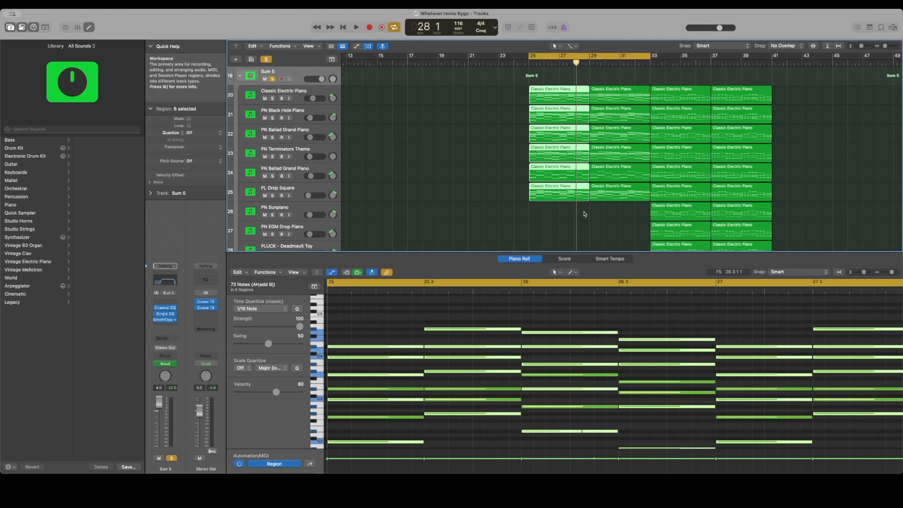
scroll(585, 211, right, 3)
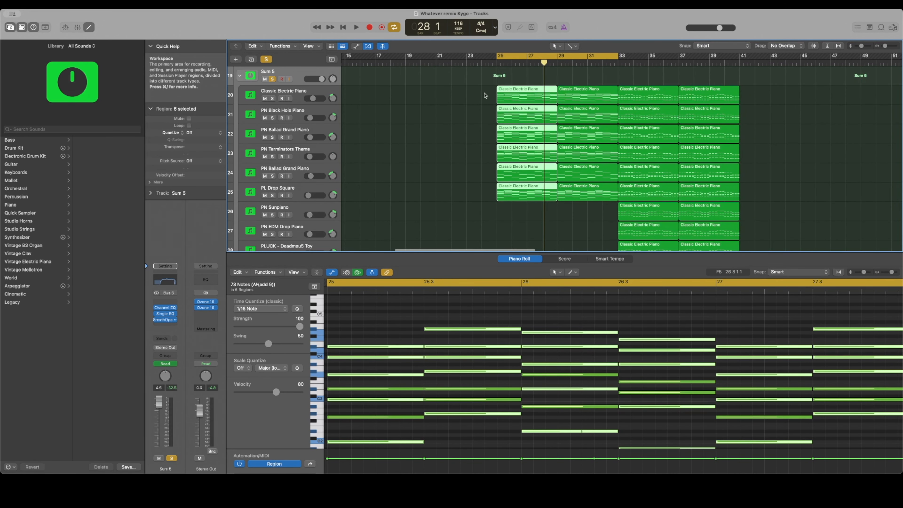
- Solo the Classic Electric Piano track in Sum 5 and look through the notes of the four piano tracks beneath it
click(447, 94)
click(299, 89)
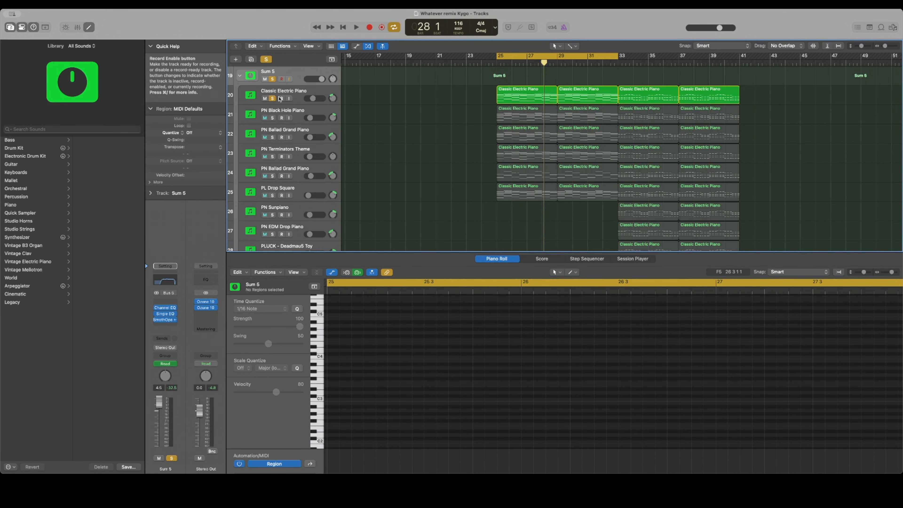
click(298, 111)
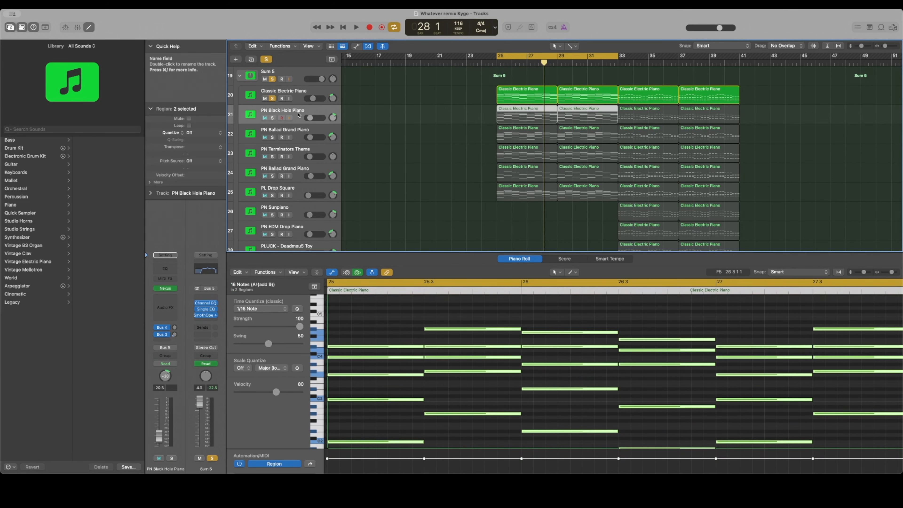
click(301, 133)
click(302, 153)
click(304, 171)
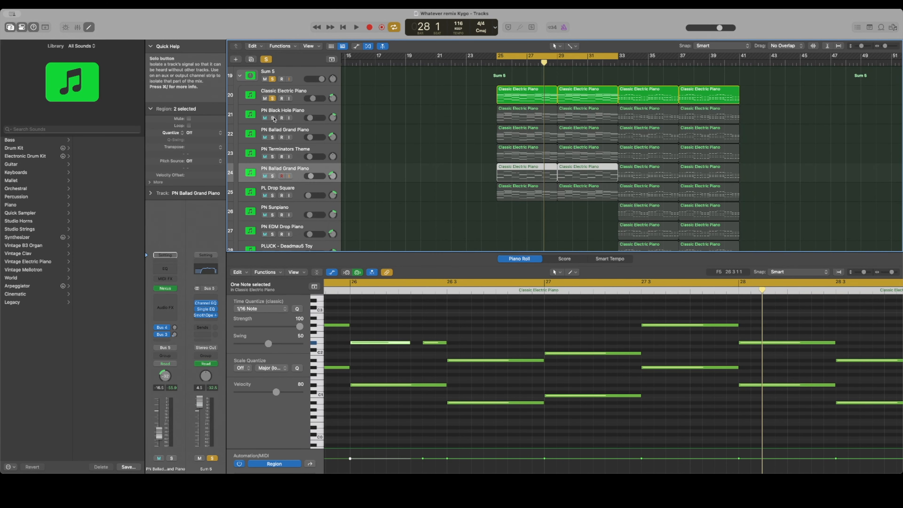
- Play the soloed Classic Electric Piano from bar 25 and display the track automation with the Sum 5 filter frequency curve
key(space)
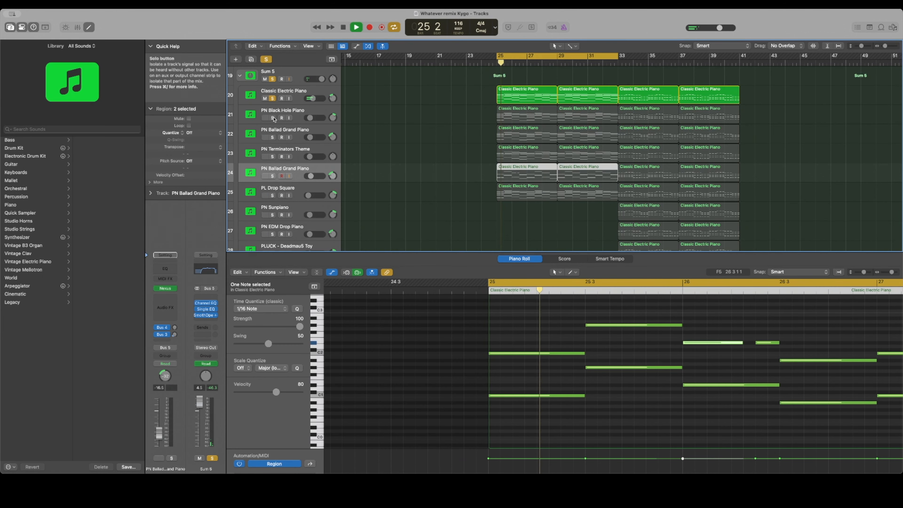
key(space)
key(a)
scroll(446, 135, up, 4)
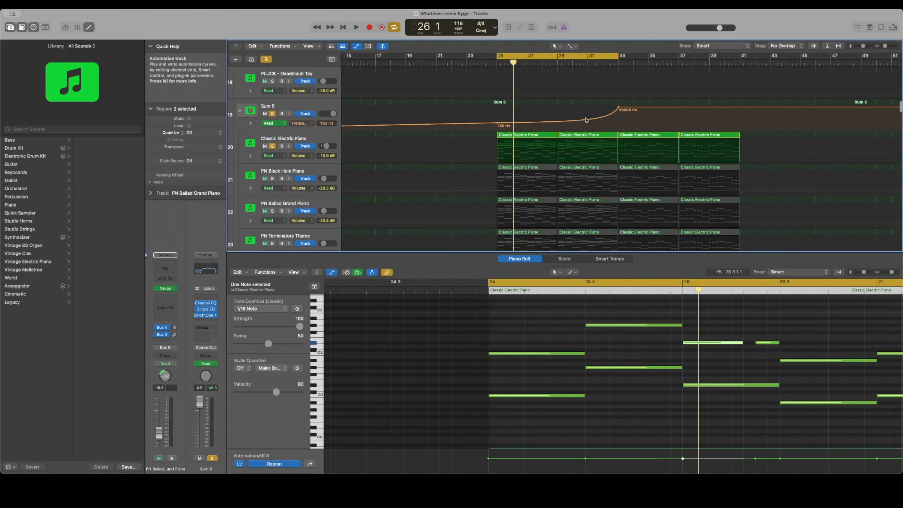
scroll(572, 102, right, 2)
- Shorten the cycle range to bars 31 to 33 and play the soloed Classic Electric Piano there
drag(538, 57, 596, 58)
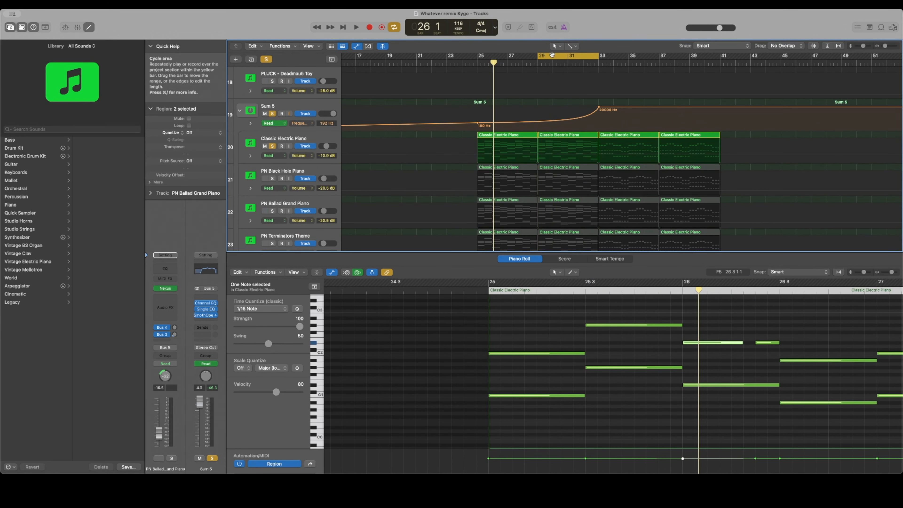
drag(537, 57, 568, 58)
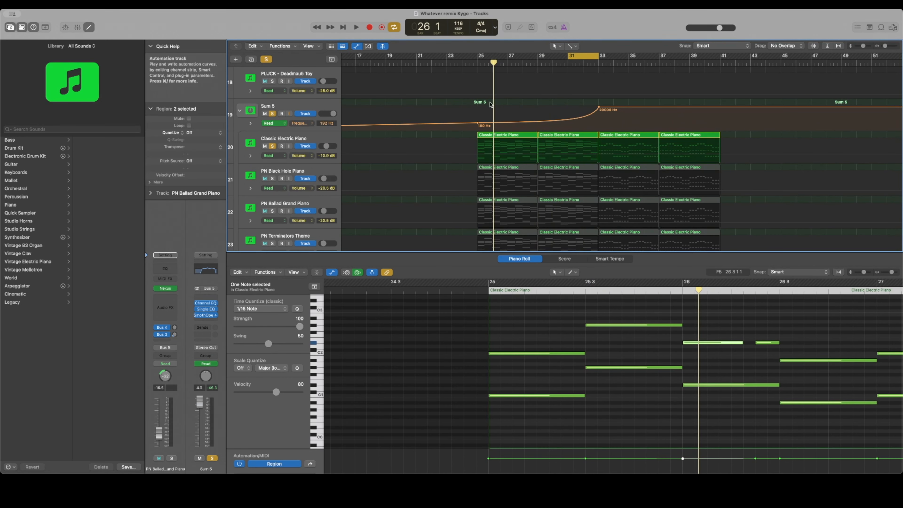
key(space)
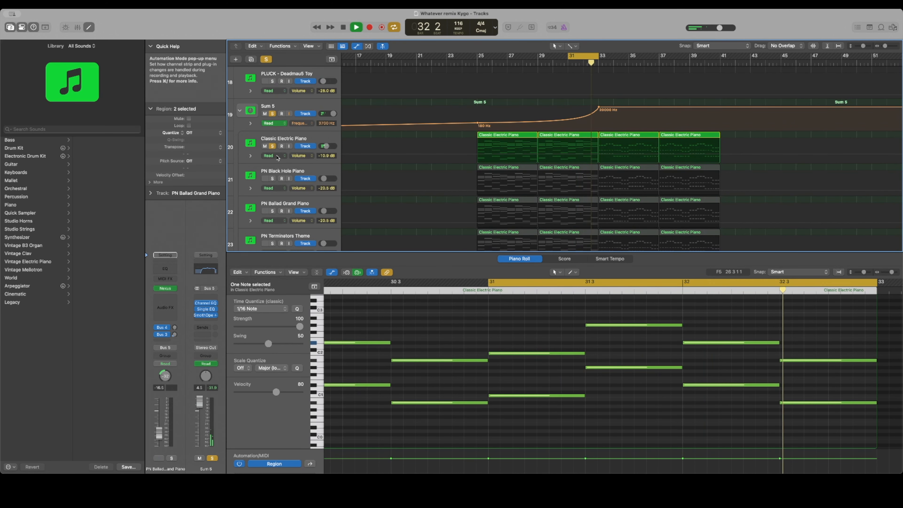
- Audition PN Black Hole Piano and the first PN Ballad Grand Piano one after the other, soloing each in place of the previous track
click(272, 179)
click(272, 147)
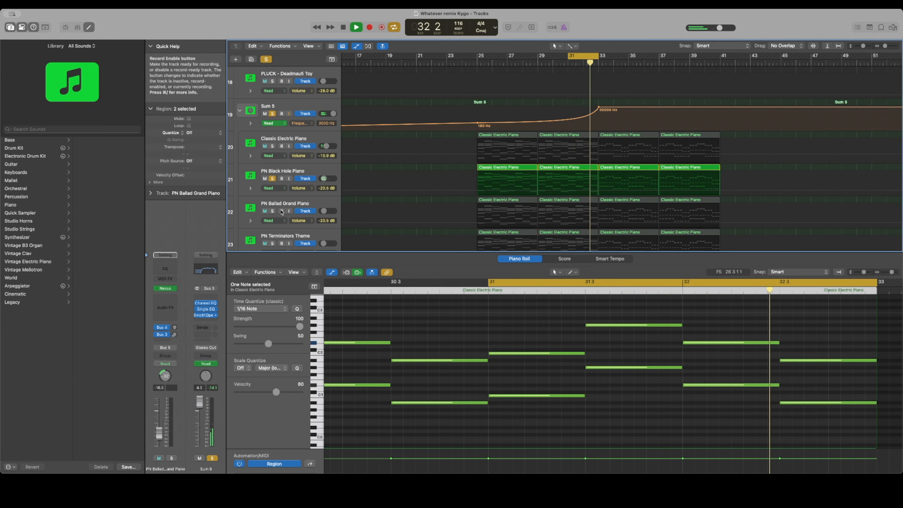
click(272, 211)
click(272, 179)
- Audition PN Terminators Theme and the second PN Ballad Grand Piano, soloing each in place of the previous track
scroll(296, 194, down, 1)
scroll(296, 193, down, 2)
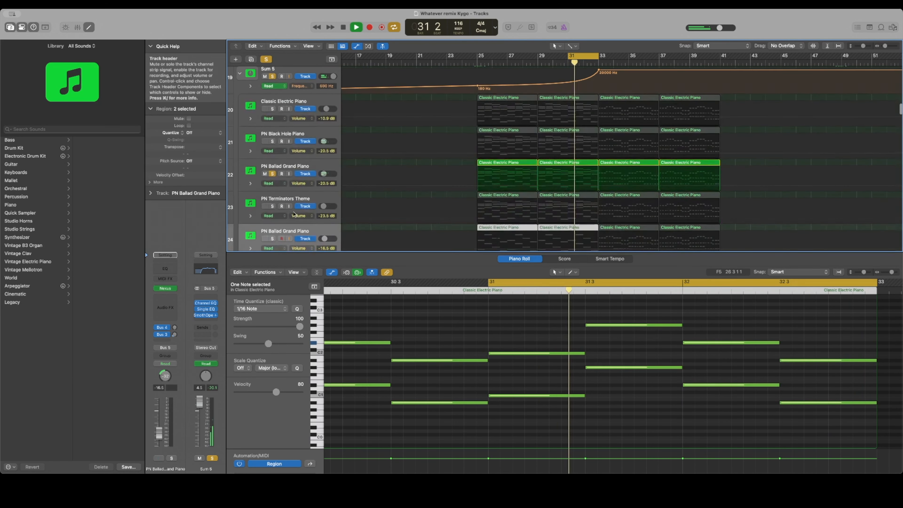
click(273, 206)
click(273, 173)
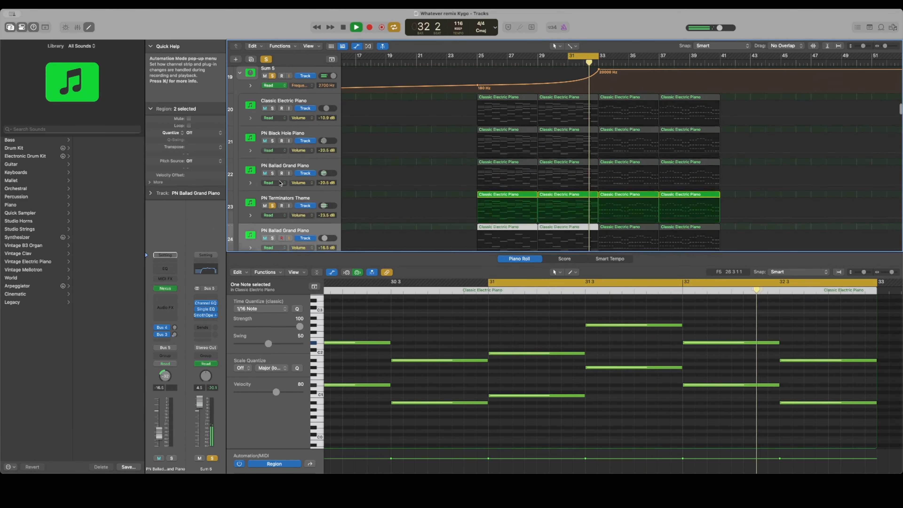
scroll(273, 177, down, 2)
click(273, 182)
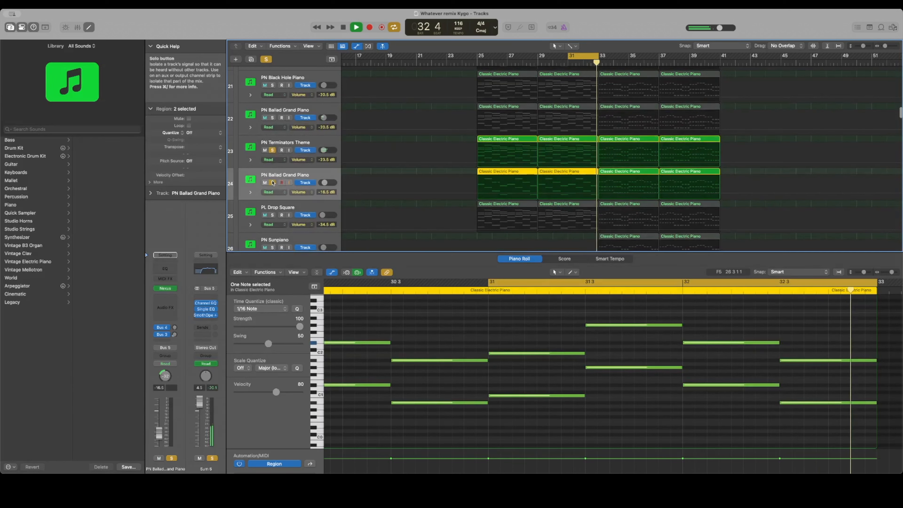
click(272, 150)
- Play PL Drop Square soloed in place of the second PN Ballad Grand Piano, and check its Nexus instrument
scroll(273, 170, down, 2)
click(272, 192)
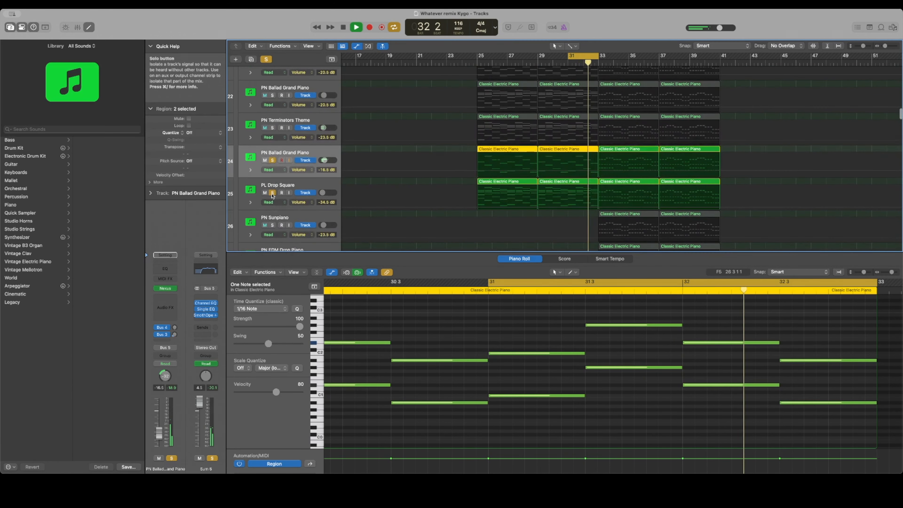
click(272, 160)
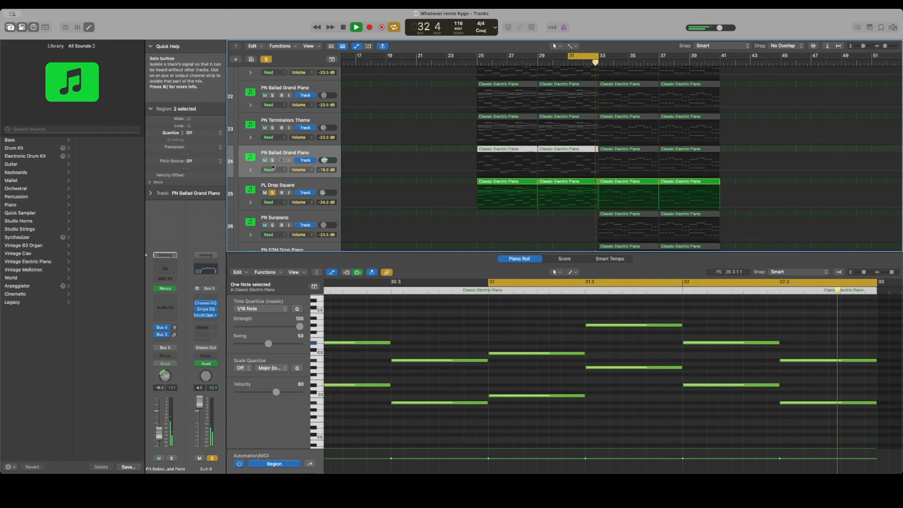
click(310, 186)
click(165, 288)
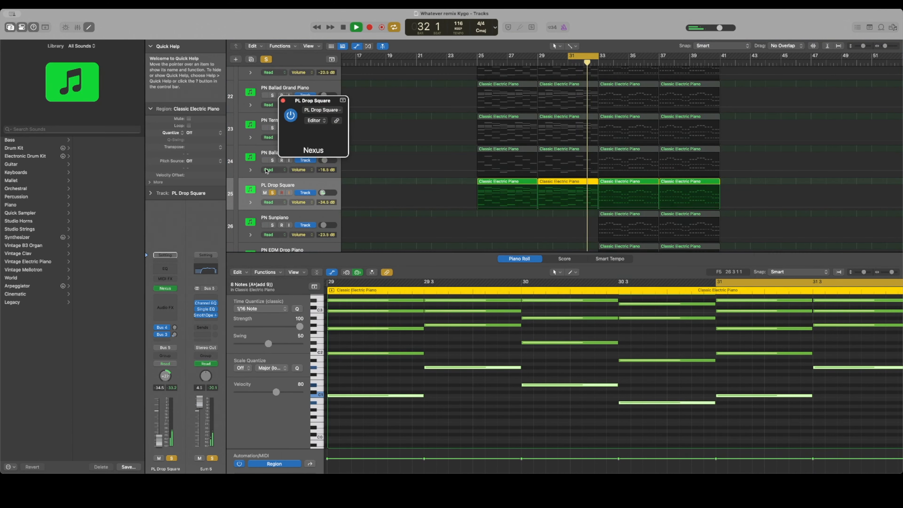
click(282, 101)
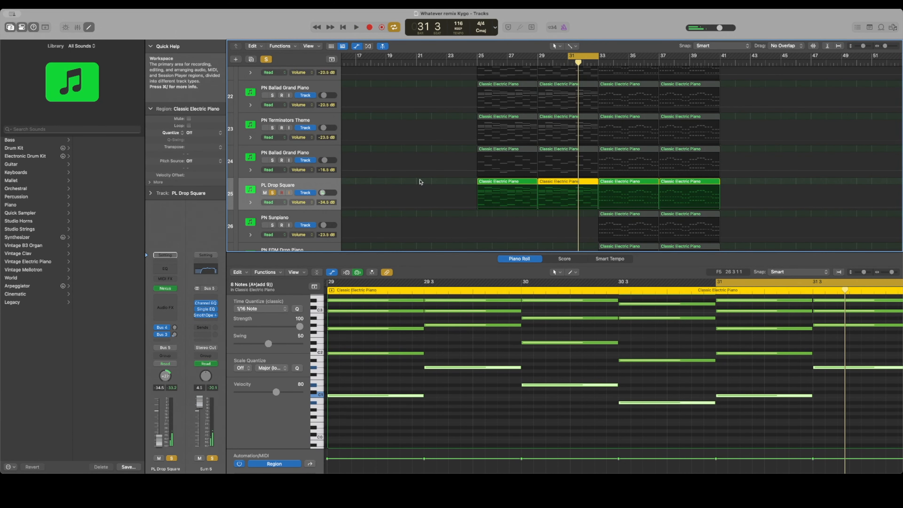
- Switch off all solos and the cycle range, and hide the track automation
click(267, 59)
click(591, 58)
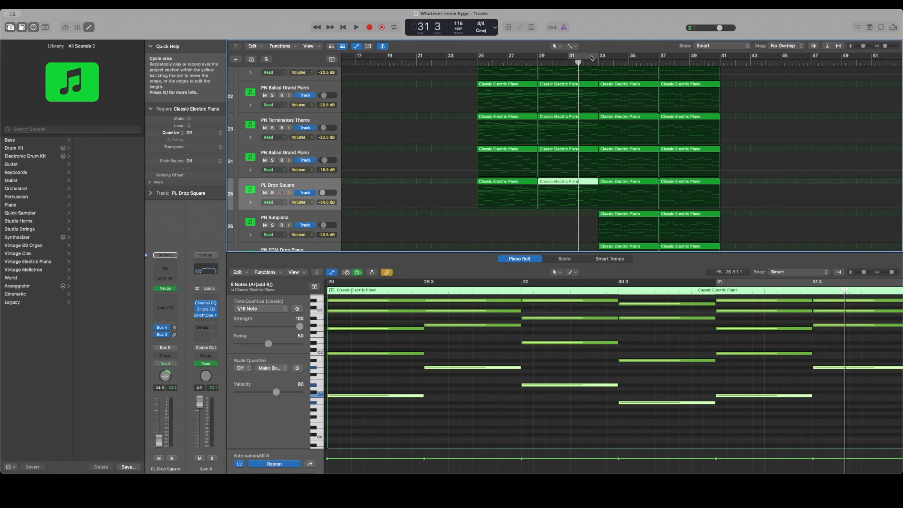
scroll(464, 157, up, 3)
scroll(305, 125, up, 5)
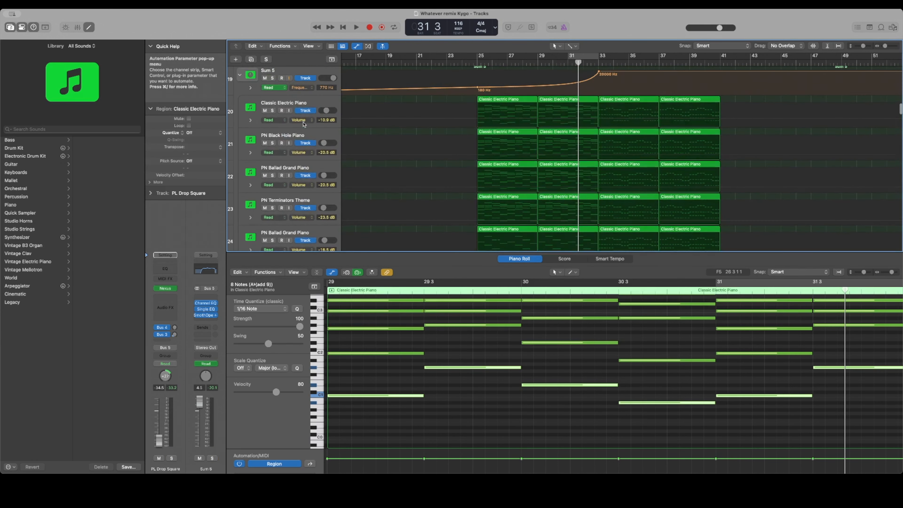
key(a)
scroll(375, 151, down, 1)
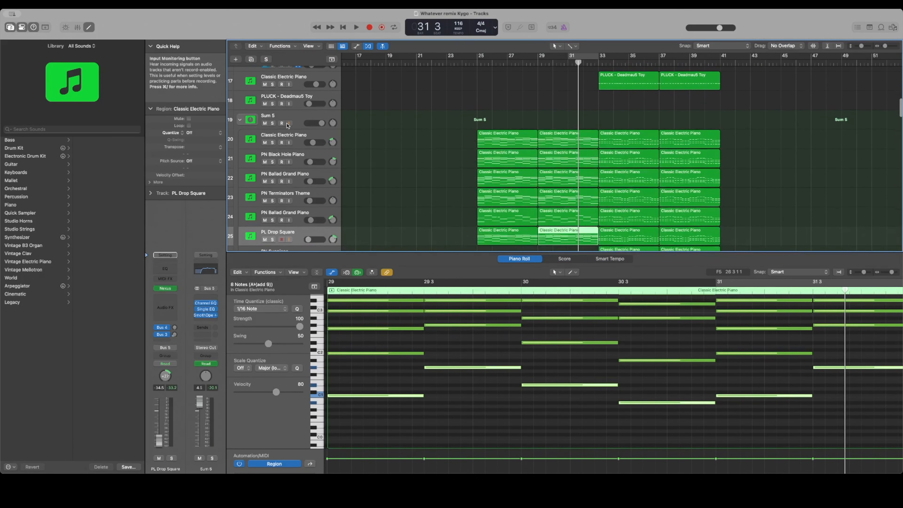
- Solo the Sum 5 piano stack and play all its layers together from bar 29 into the section at bar 33
click(272, 123)
click(539, 63)
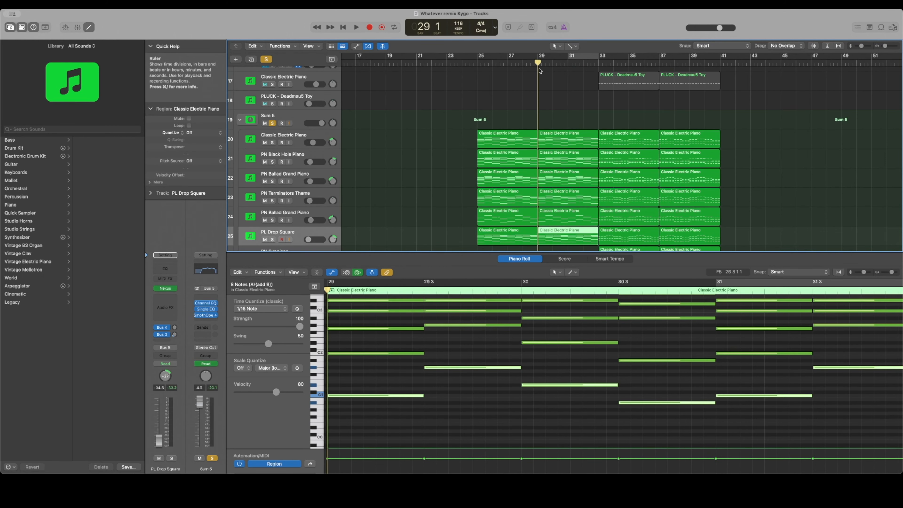
key(space)
scroll(422, 126, down, 2)
scroll(423, 123, right, 2)
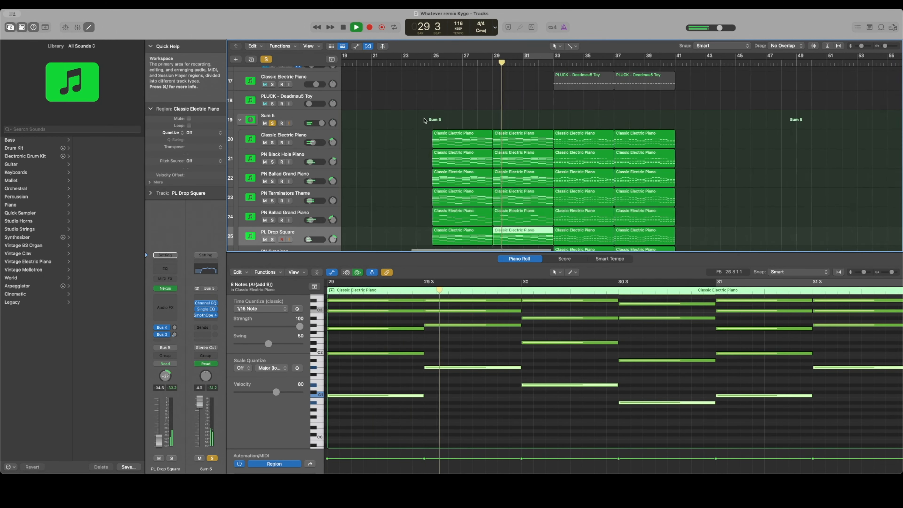
scroll(423, 120, right, 1)
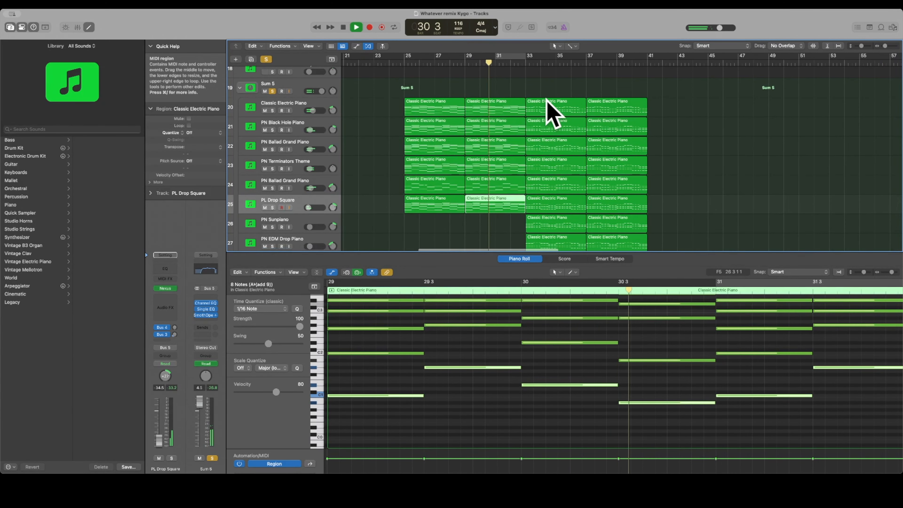
scroll(545, 166, down, 2)
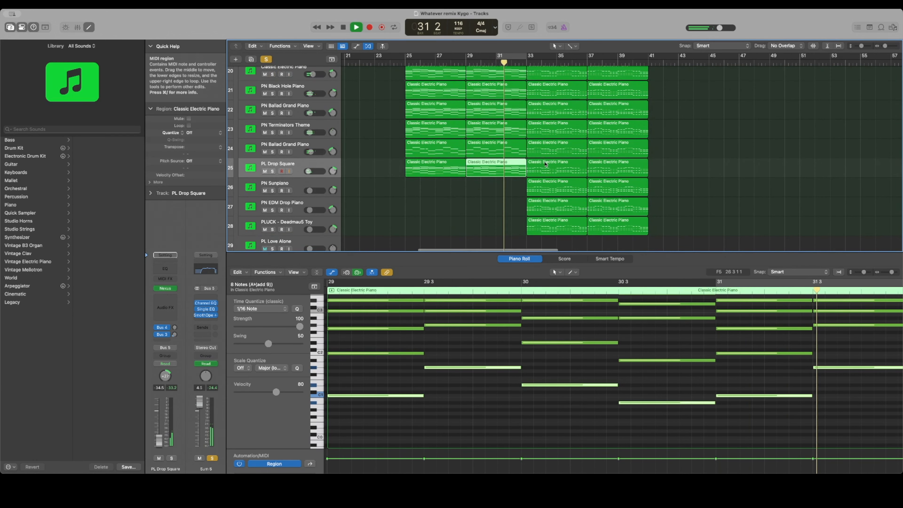
scroll(546, 163, up, 2)
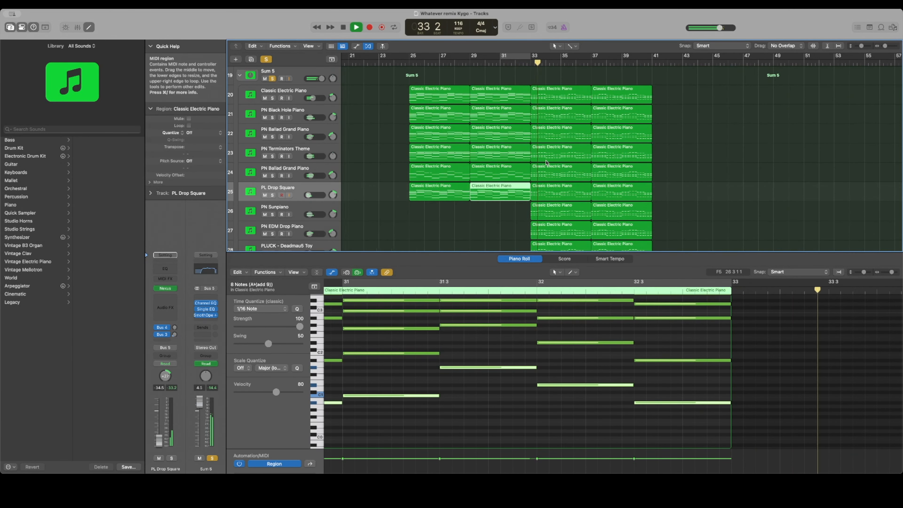
scroll(545, 162, right, 2)
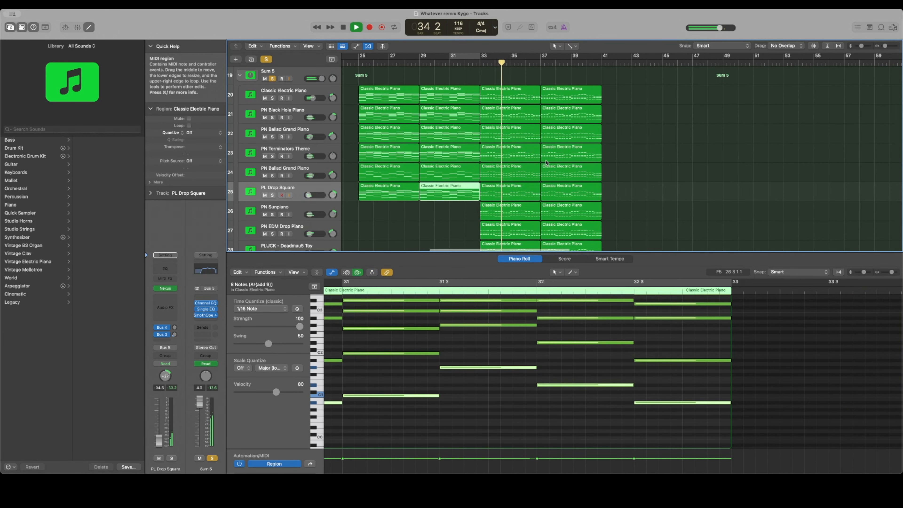
scroll(546, 162, down, 1)
key(space)
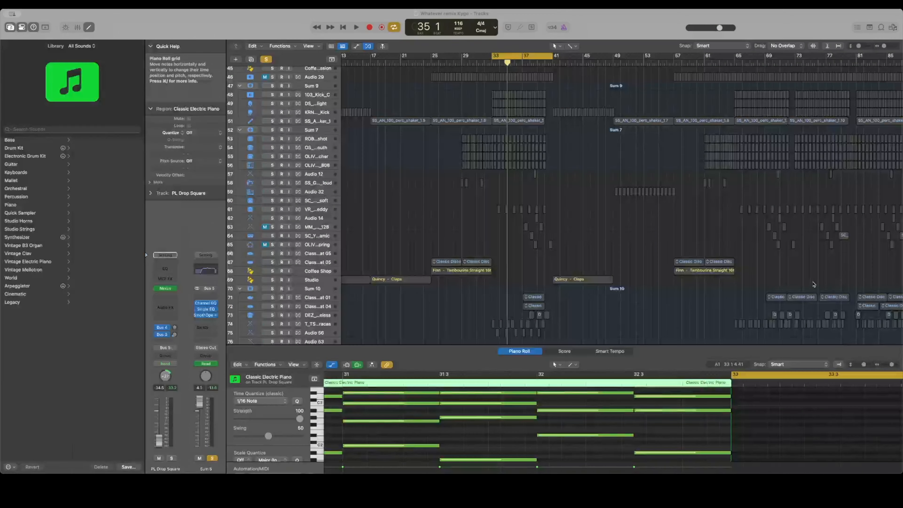
- Solo the Sum 10 percussion stack, with the timeline enlarged to bars 33 to 41
click(592, 267)
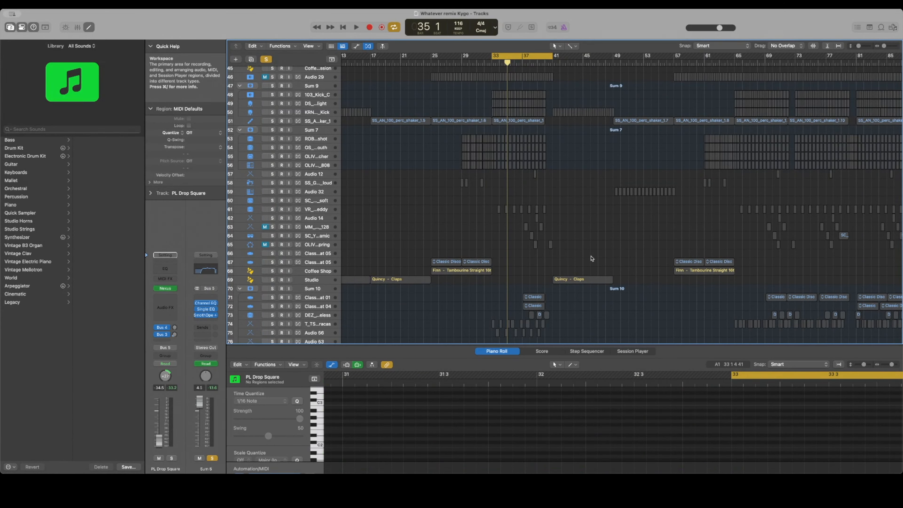
drag(883, 46, 860, 46)
scroll(770, 149, down, 6)
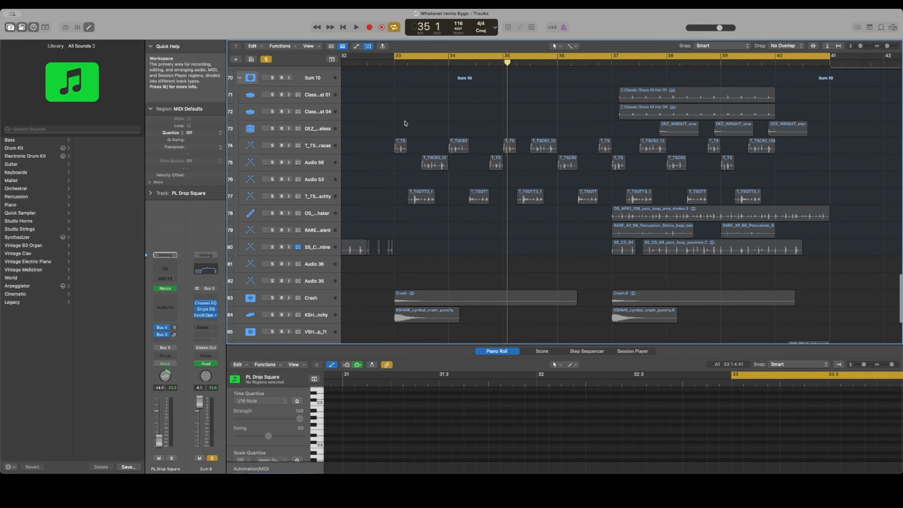
scroll(297, 114, up, 3)
scroll(296, 116, up, 2)
click(273, 127)
- Add the VR_...eddy and SC_Y...amic percussion tracks above Sum 10 to the solo selection
scroll(276, 126, up, 6)
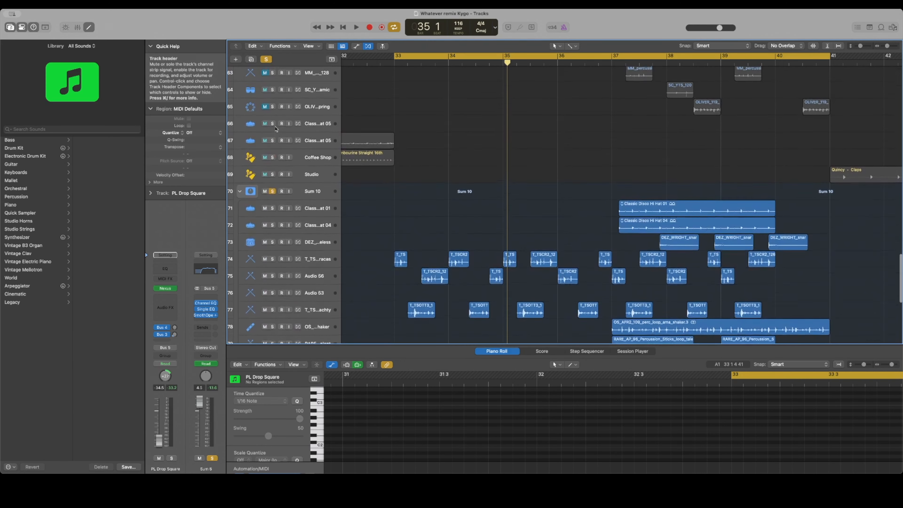
click(272, 111)
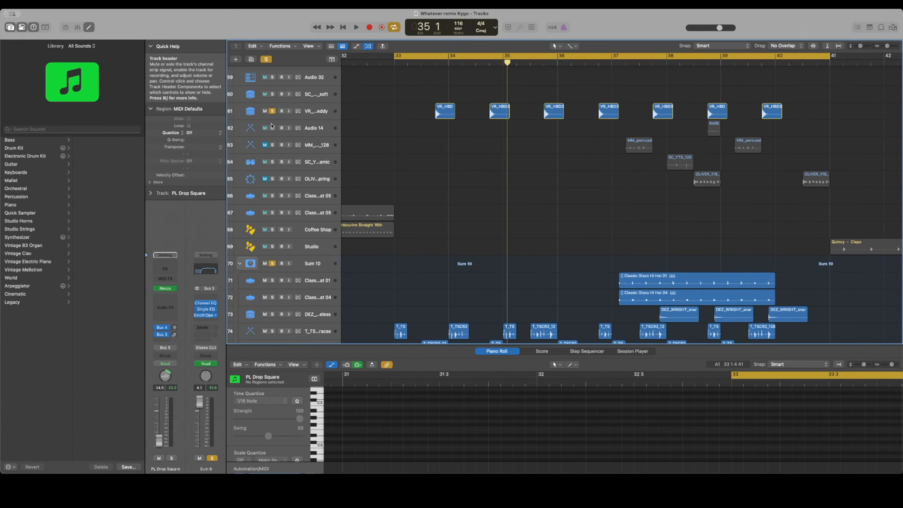
click(272, 123)
scroll(272, 125, up, 2)
scroll(272, 125, up, 1)
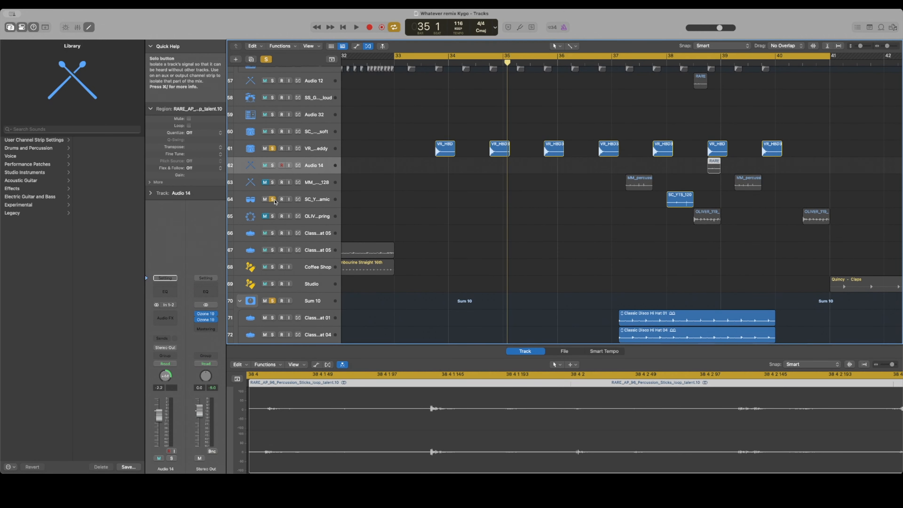
scroll(300, 139, down, 10)
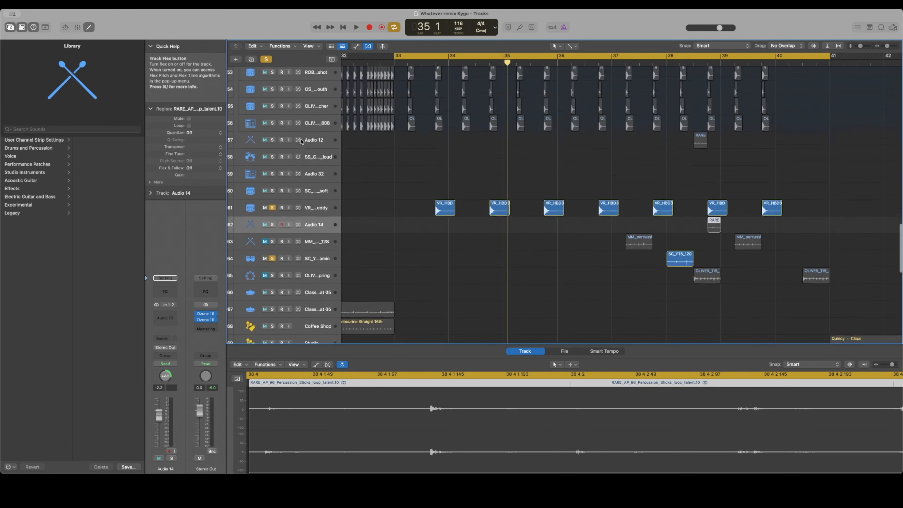
scroll(304, 144, down, 2)
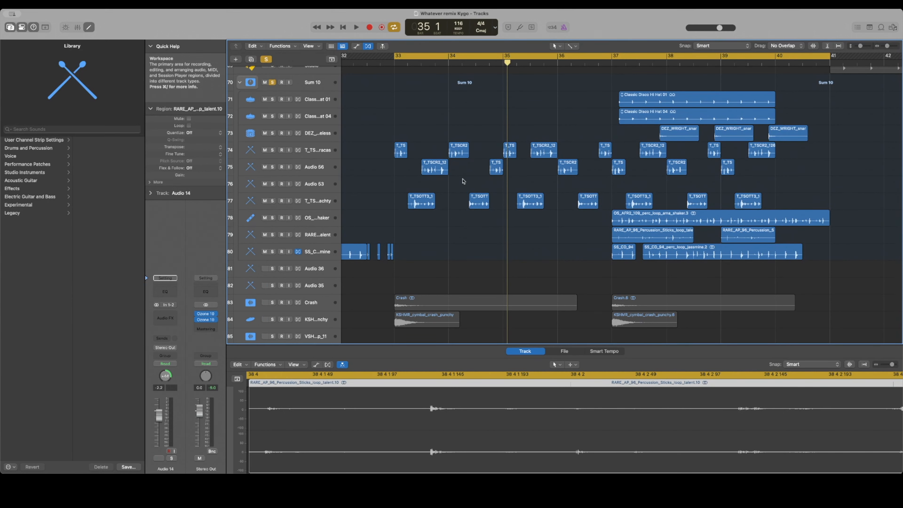
- Play the soloed percussion through the cycle range from bar 33 to 41
key(space)
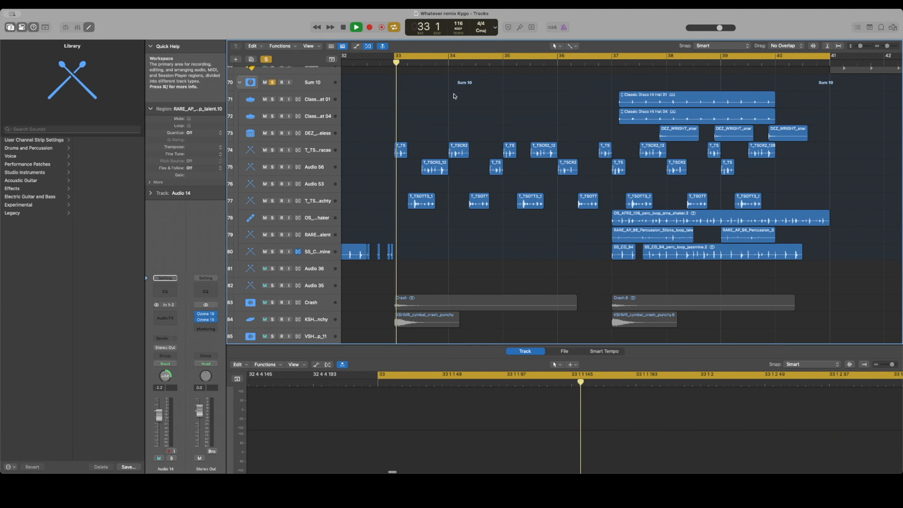
scroll(459, 135, up, 2)
scroll(460, 134, up, 15)
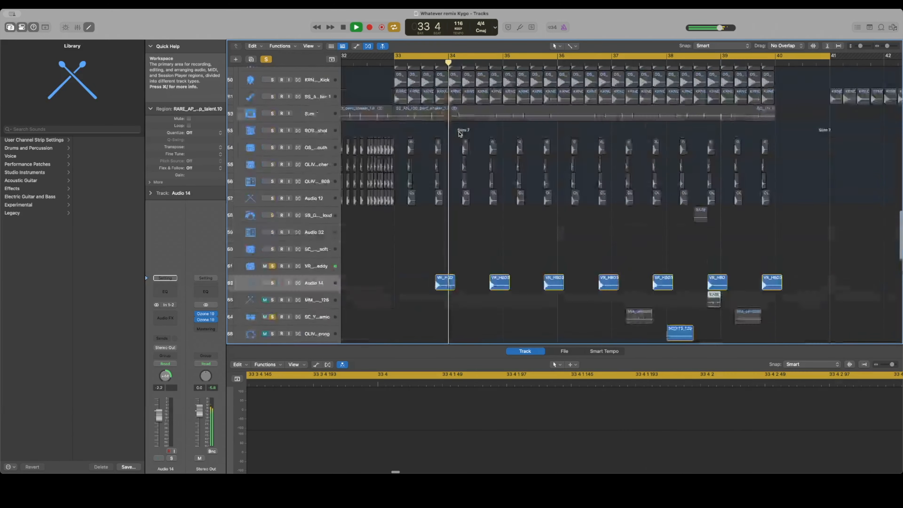
scroll(454, 162, down, 17)
scroll(453, 163, up, 3)
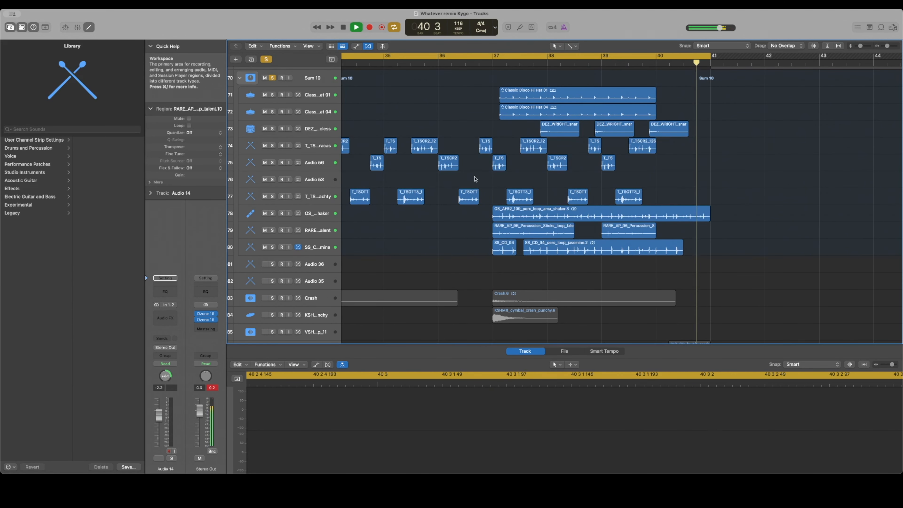
key(space)
- Solo the Sum 9 kick stack and look through its three layers, 103_Kick_C, DS_...light and KRN..._Kick
scroll(475, 179, up, 10)
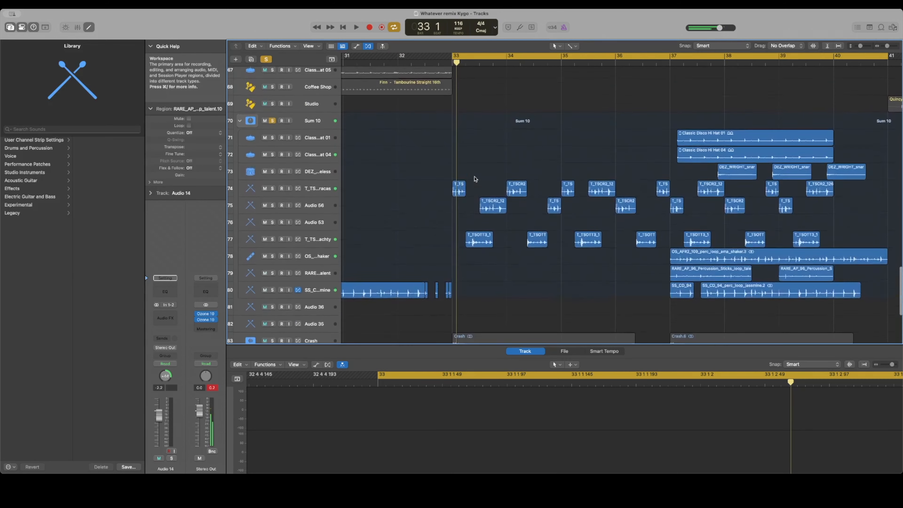
scroll(475, 178, up, 8)
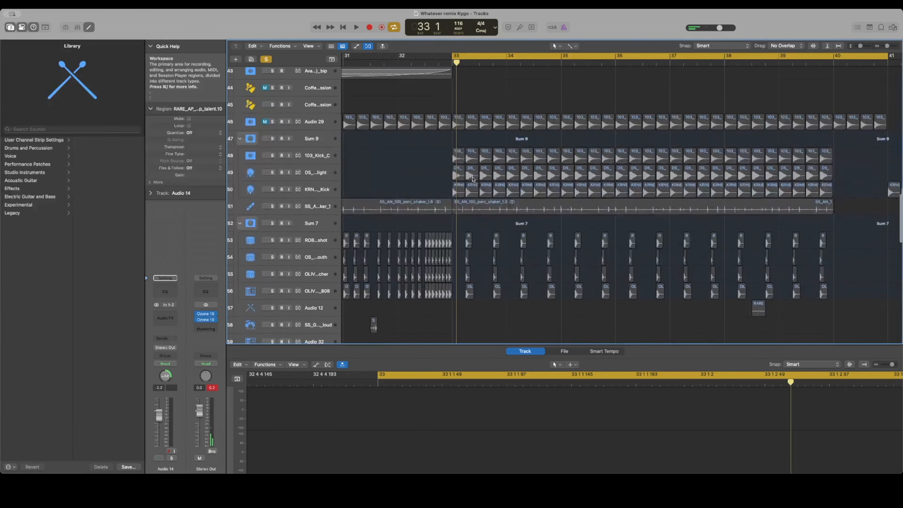
click(273, 153)
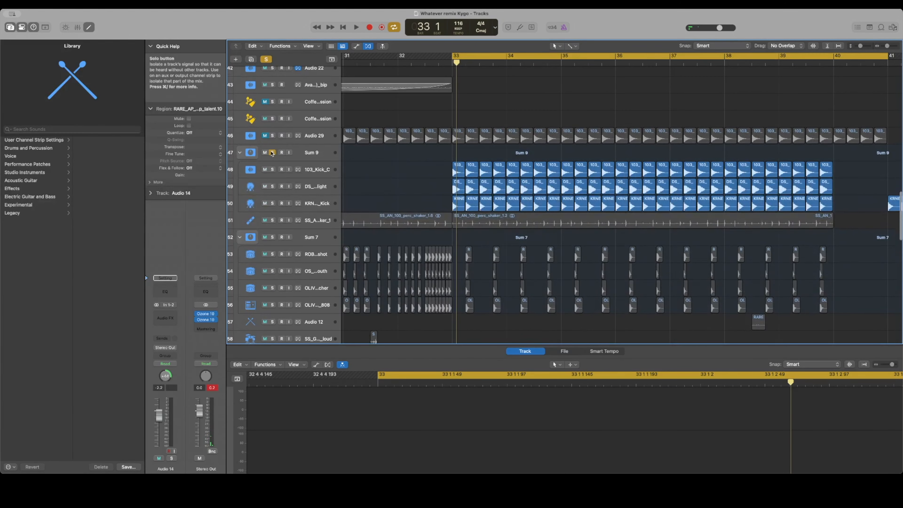
click(322, 153)
click(314, 169)
click(312, 192)
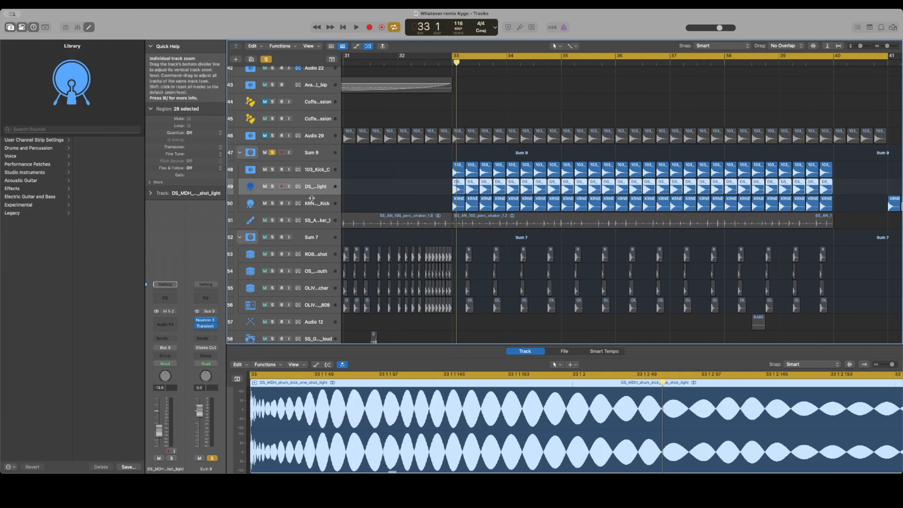
click(313, 205)
- Inspect the Neutron 3 Equalizer and Transient Master plug-ins on the Sum 9 kick stack
click(313, 152)
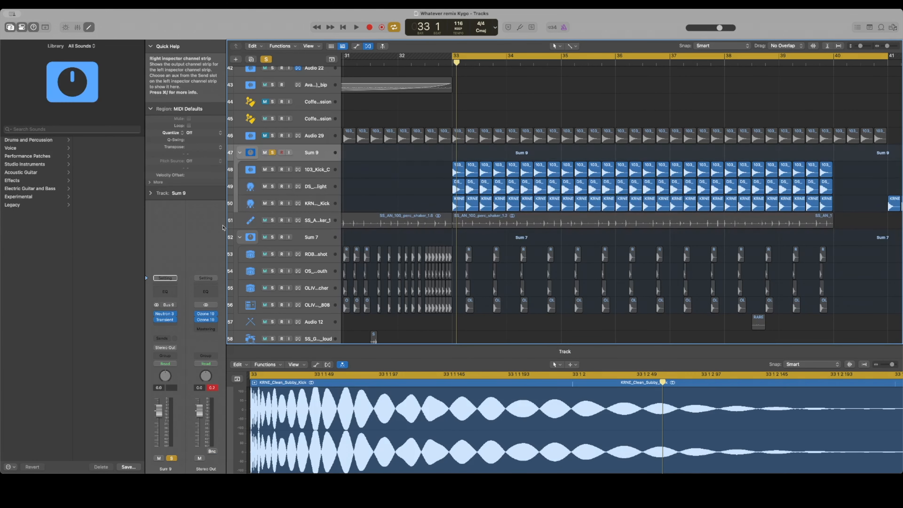
click(167, 314)
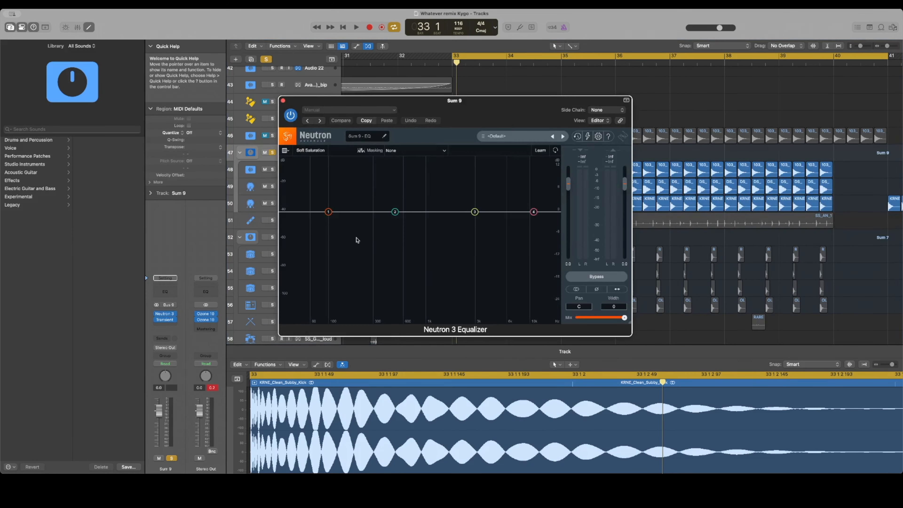
click(283, 101)
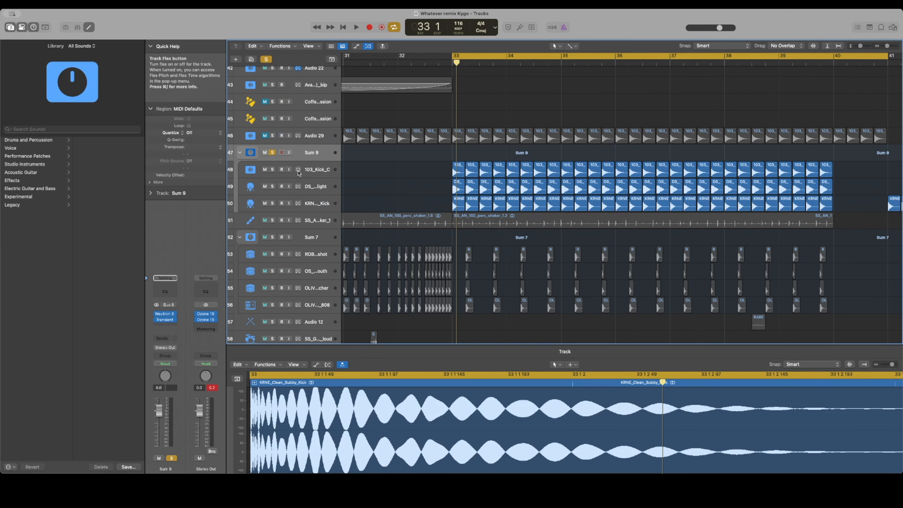
click(167, 319)
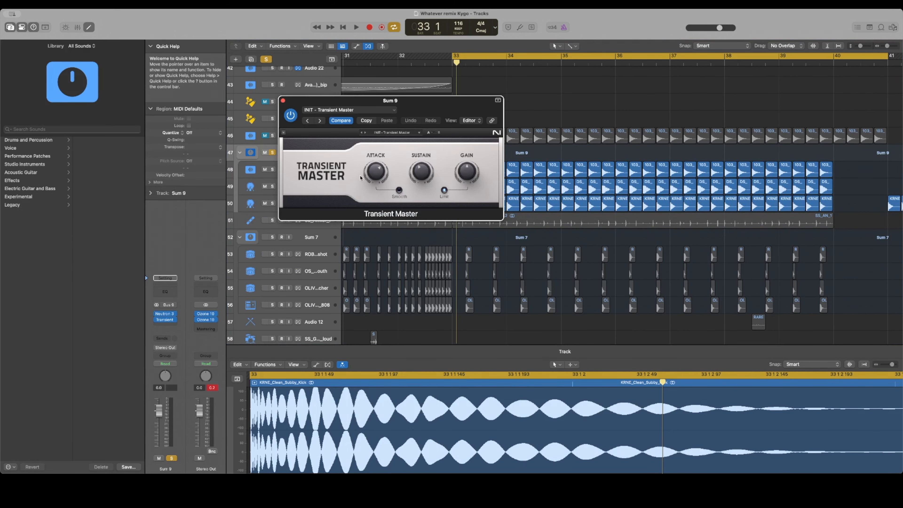
- Close the Transient Master plug-in, play the soloed Sum 9 kick stack and add the Sum 7 stack to the solo selection
click(283, 101)
key(space)
scroll(330, 174, down, 3)
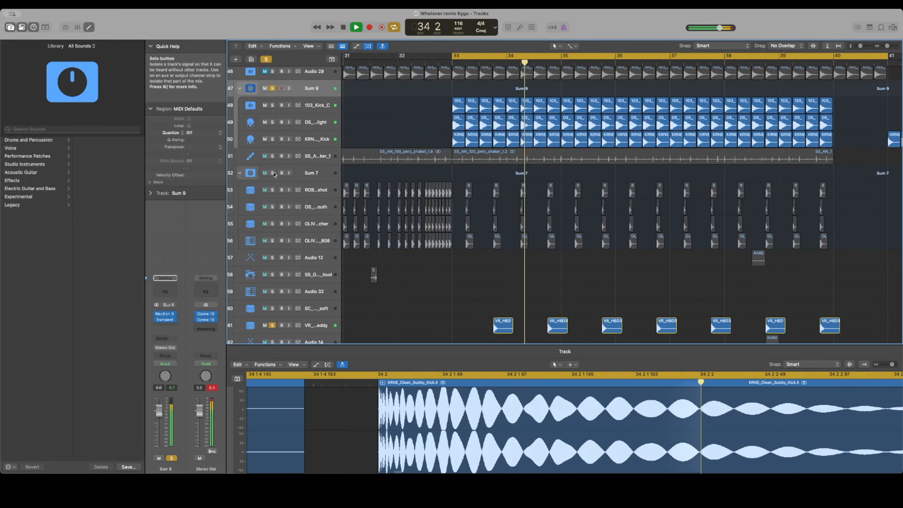
click(312, 170)
key(space)
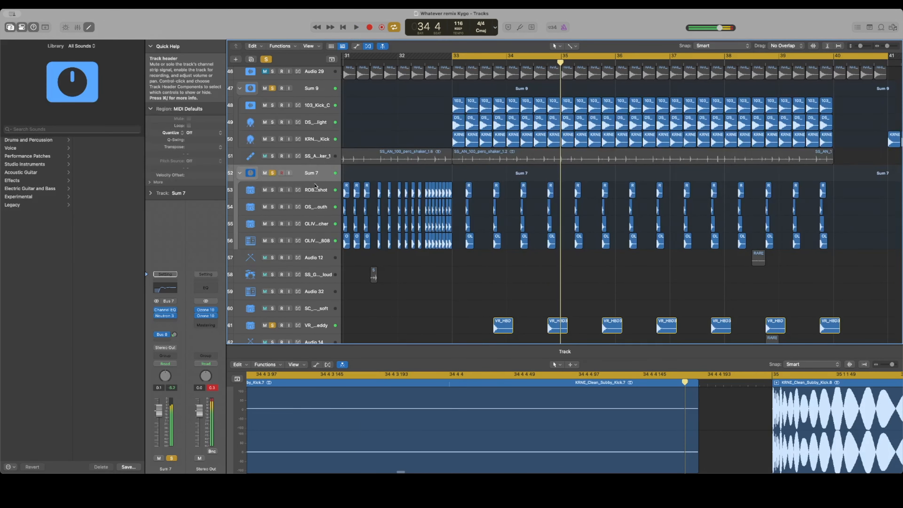
- Look at the OS_MN_snare_south layer and inspect the Neutron 3 Compressor on the Sum 7 stack
click(307, 203)
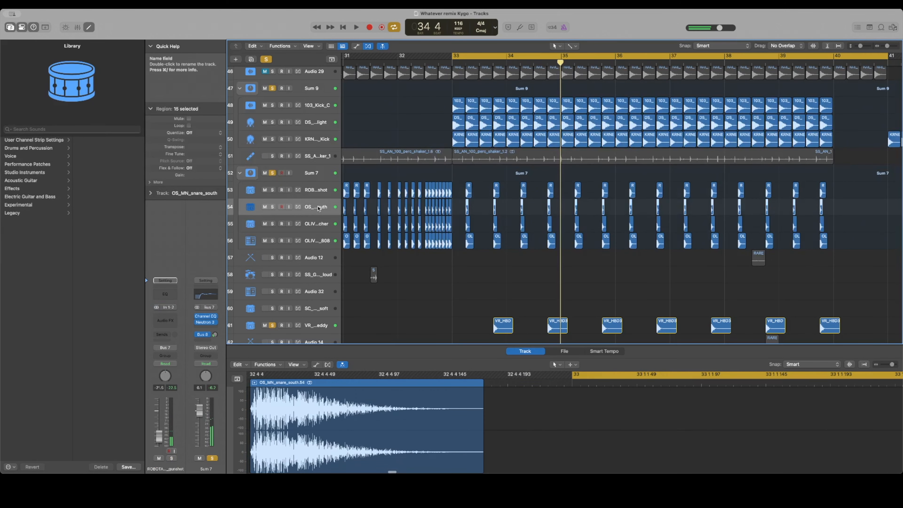
click(317, 175)
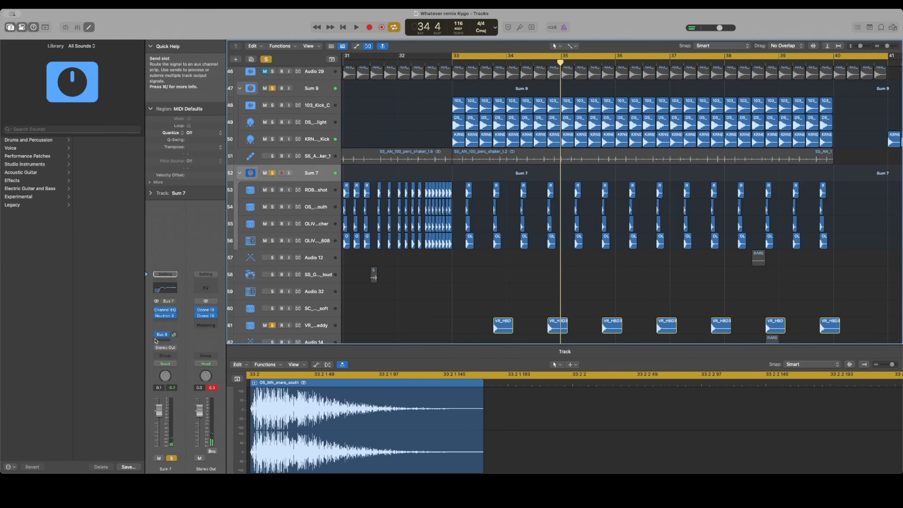
click(165, 316)
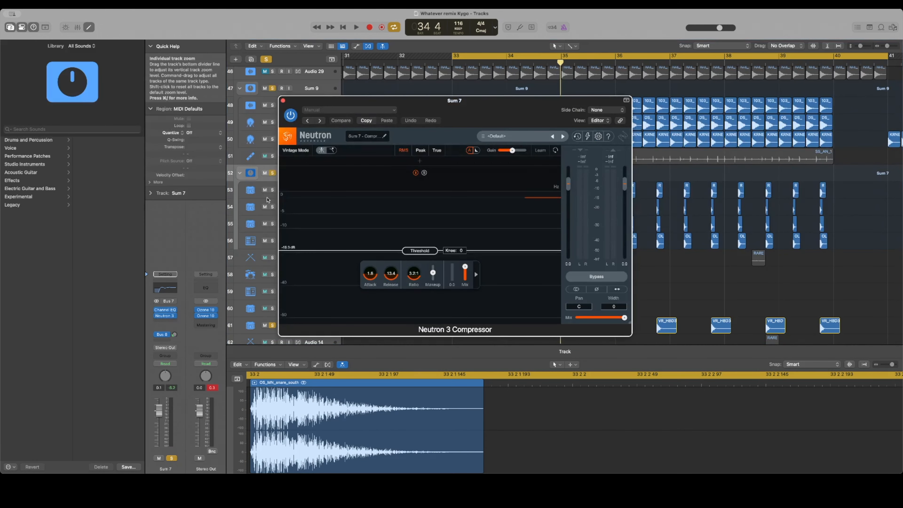
click(283, 101)
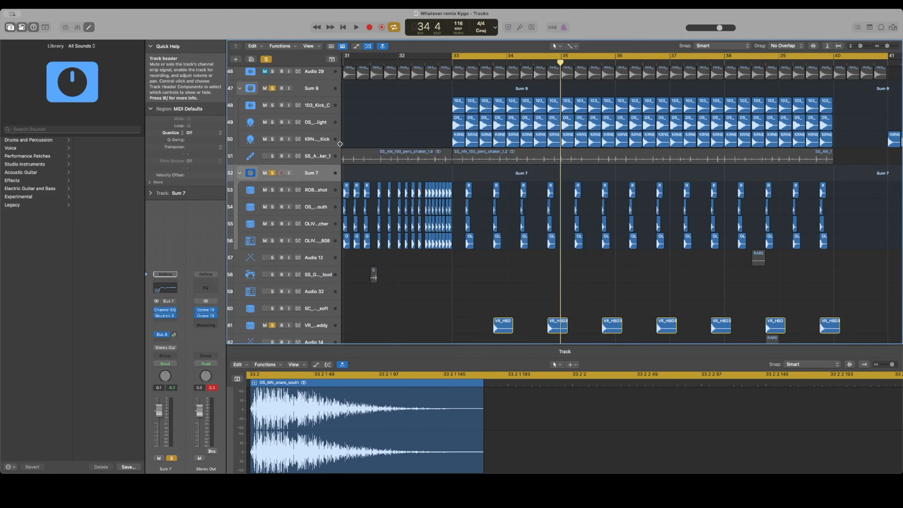
- Play the soloed kick, snare and percussion from before bar 33 and view the VR_...eddy snare track's regions during playback
key(space)
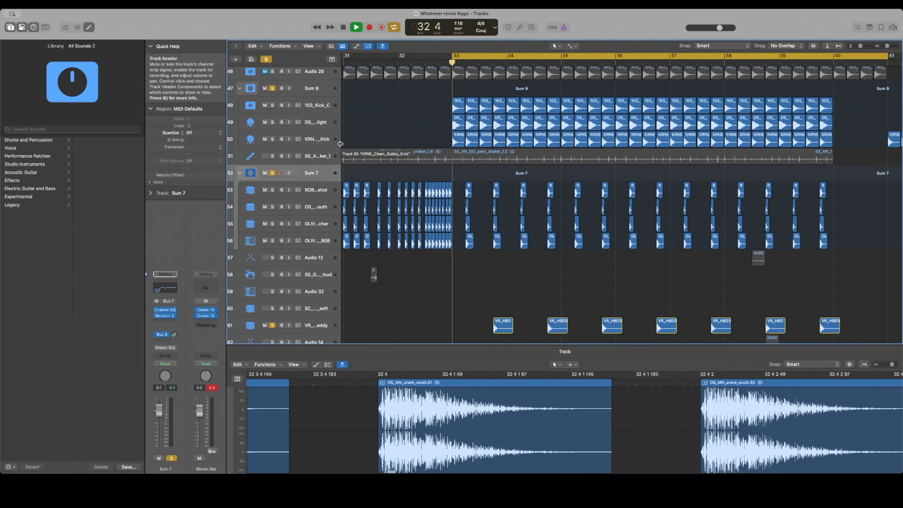
scroll(451, 239, down, 5)
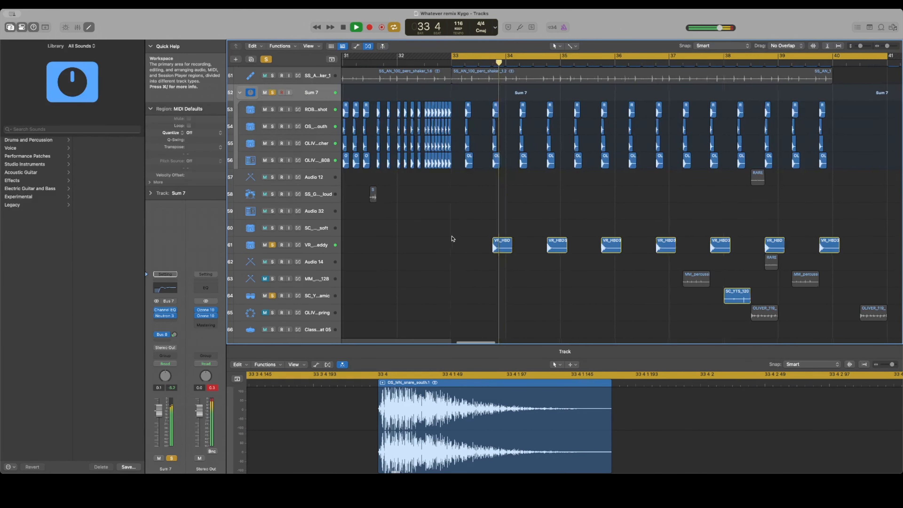
click(318, 246)
scroll(508, 210, right, 3)
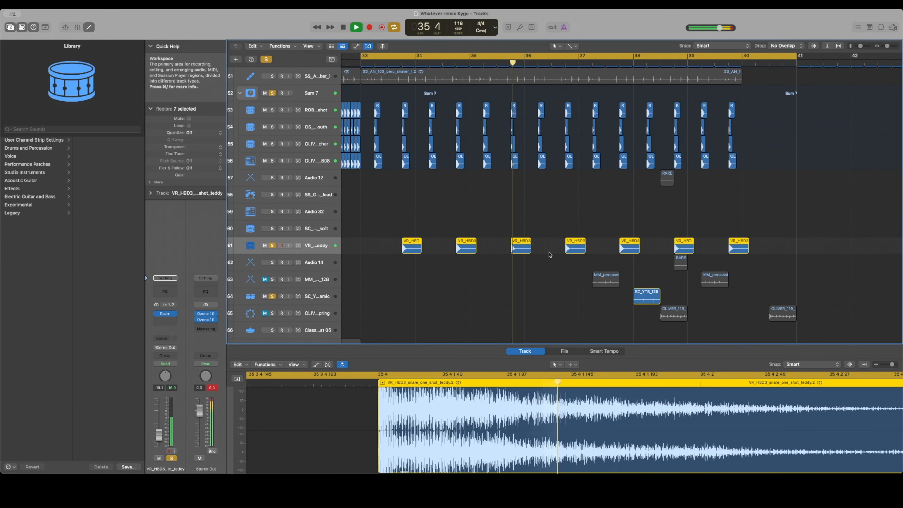
key(space)
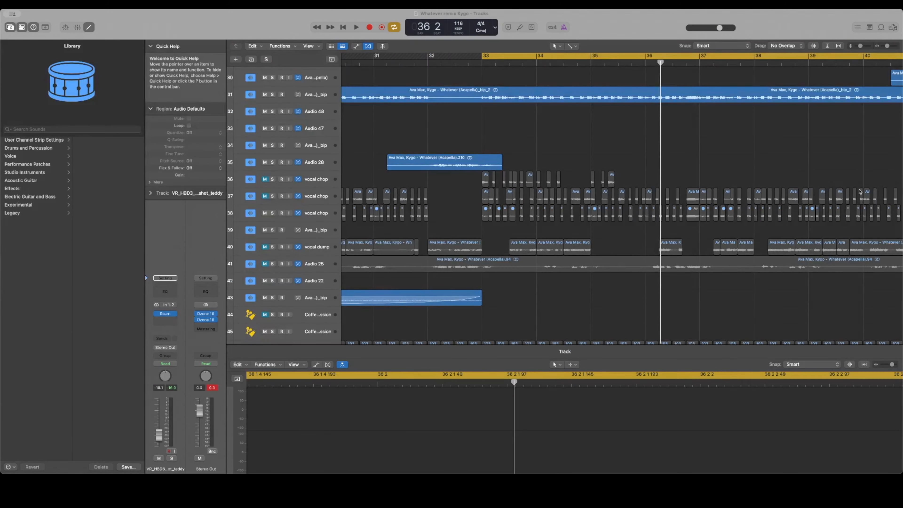
- Solo the bounced acapella vocal on track 31 above the vocal chop tracks
click(778, 218)
scroll(779, 219, right, 4)
scroll(779, 219, up, 3)
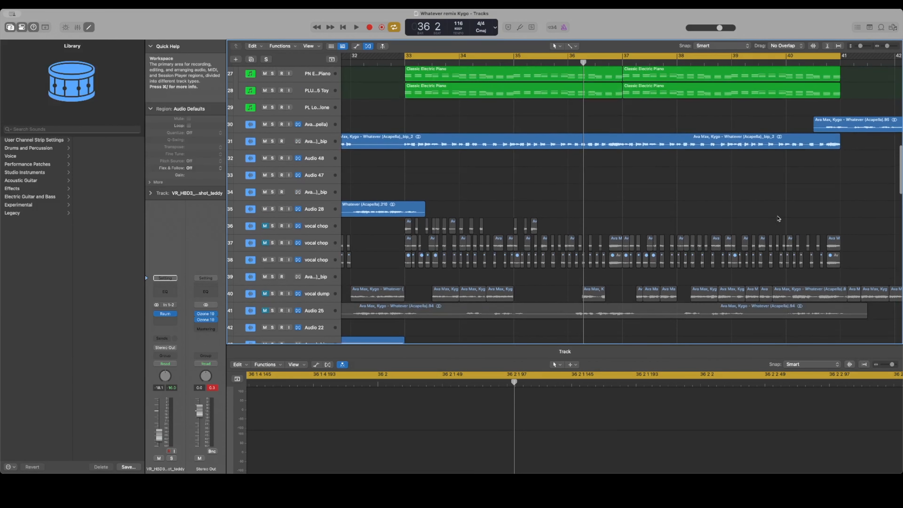
click(272, 142)
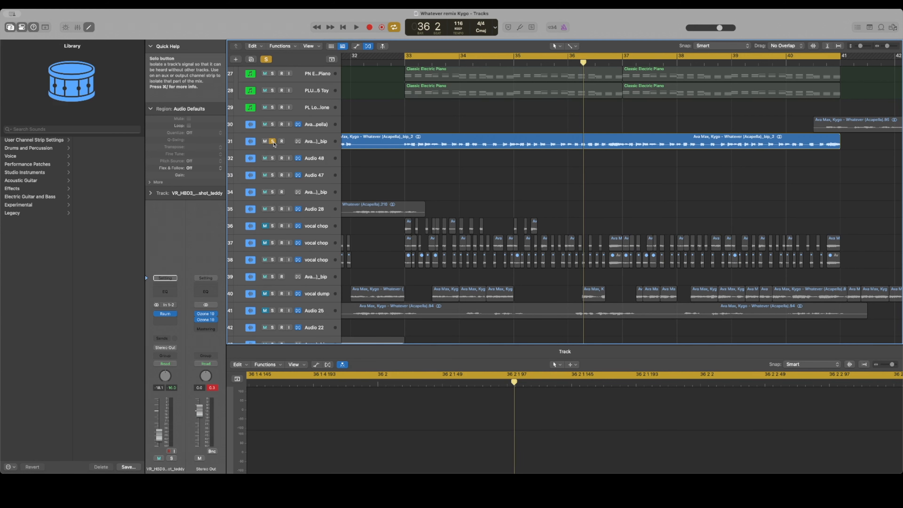
- Examine the vocal chop regions on tracks 36 to 38 across the drop from bar 33 and the section before it
scroll(273, 142, down, 2)
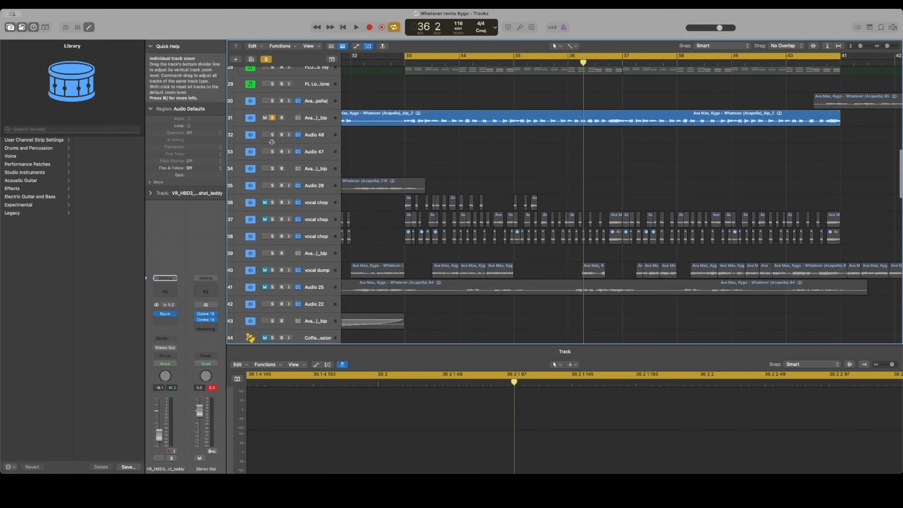
click(417, 208)
drag(394, 202, 889, 247)
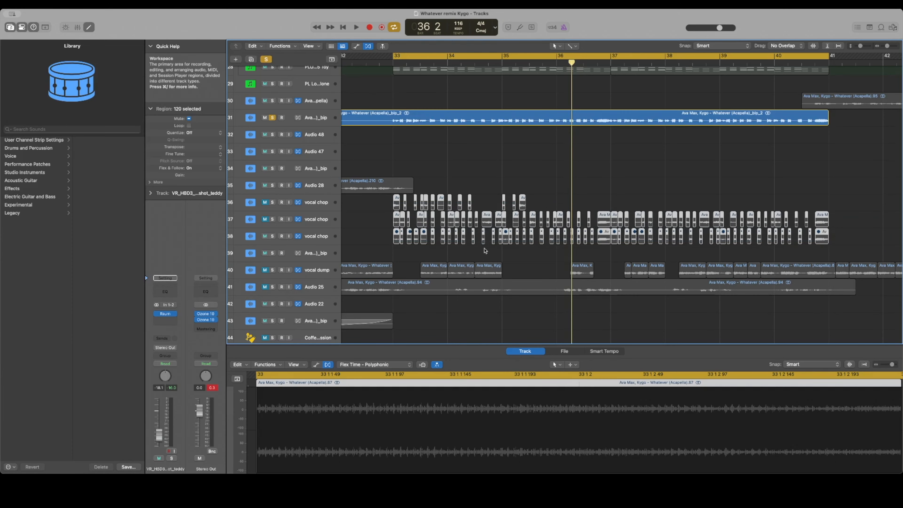
scroll(480, 248, left, 5)
drag(451, 204, 410, 241)
scroll(774, 253, right, 2)
scroll(476, 241, left, 20)
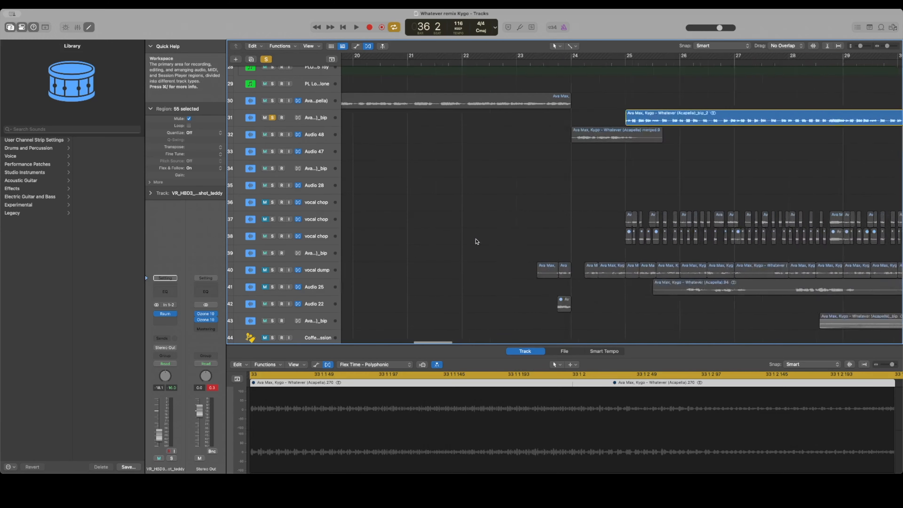
scroll(477, 242, right, 5)
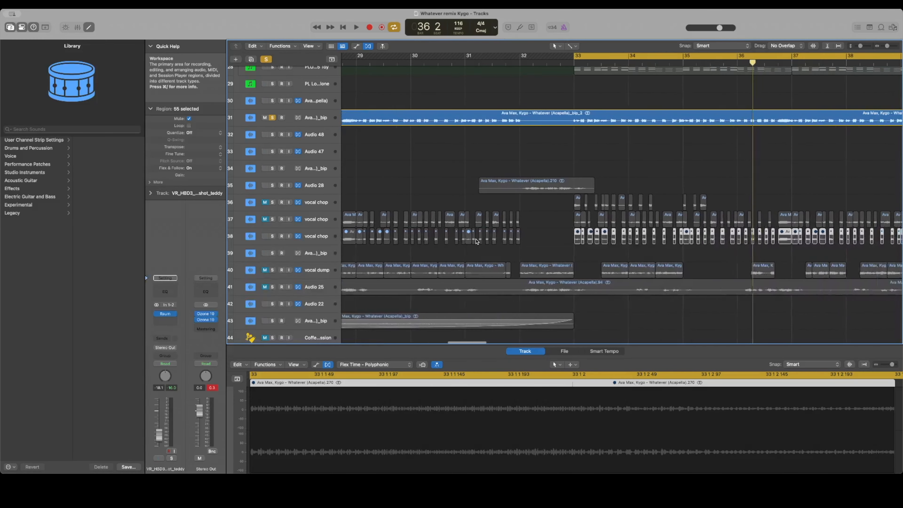
scroll(565, 282, right, 15)
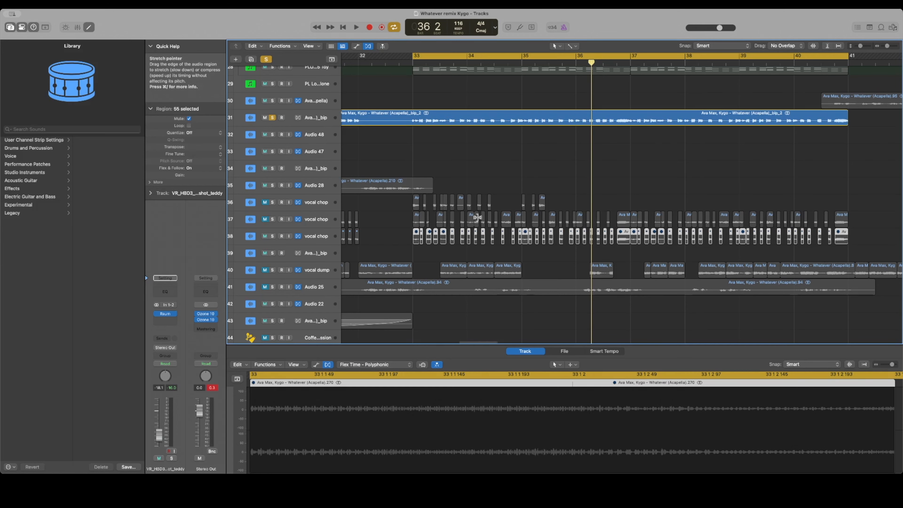
- Compare the bounced Whatever (Acapella)_bip_2 region with the track 37 and 38 vocal chops, and view track 38's channel strip
click(466, 118)
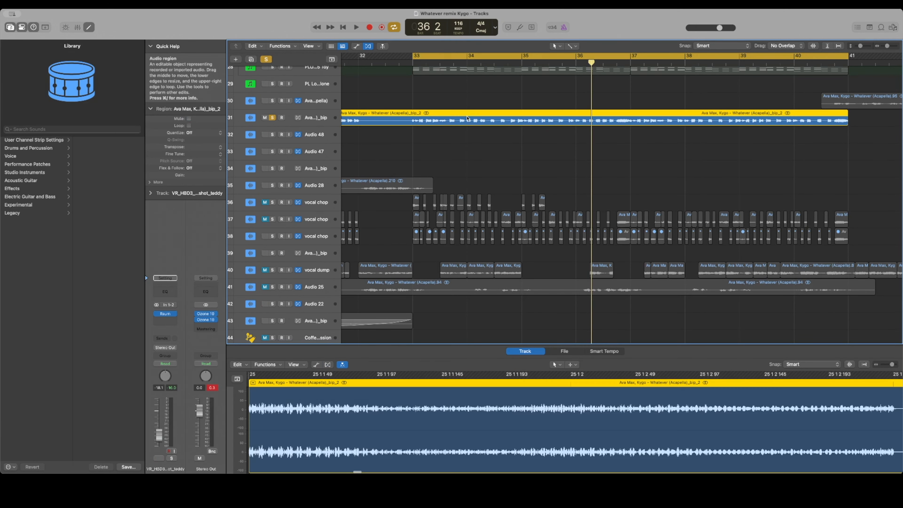
drag(894, 203, 479, 223)
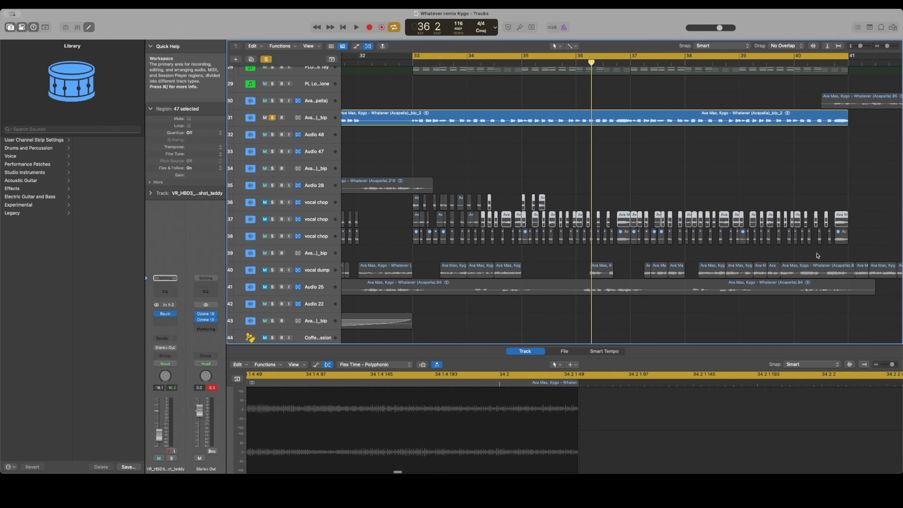
drag(854, 241, 392, 236)
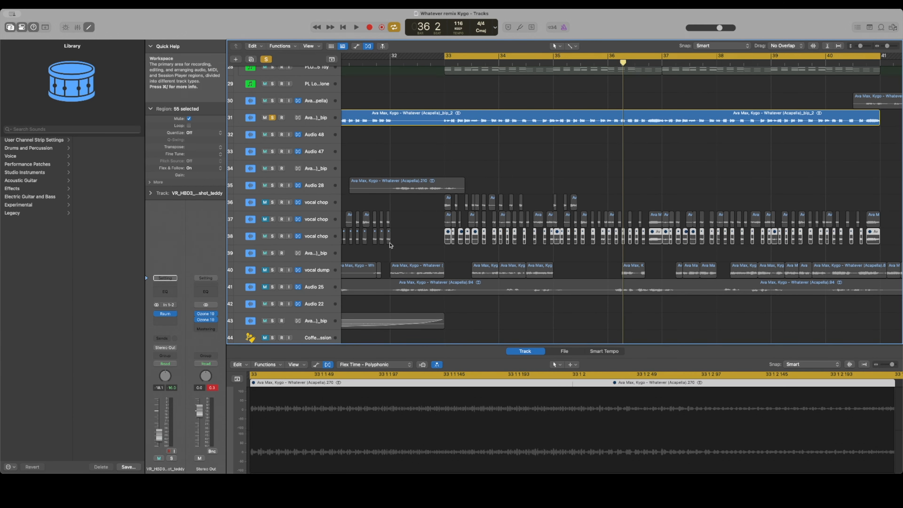
click(320, 237)
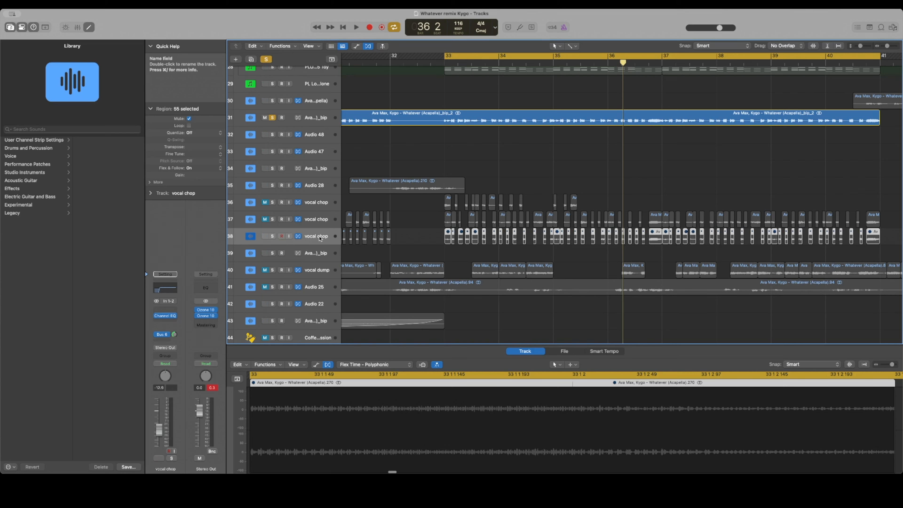
- Try joining the track 37 vocal chop regions between bars 33 and 41 into one region, and undo the join
scroll(536, 186, right, 3)
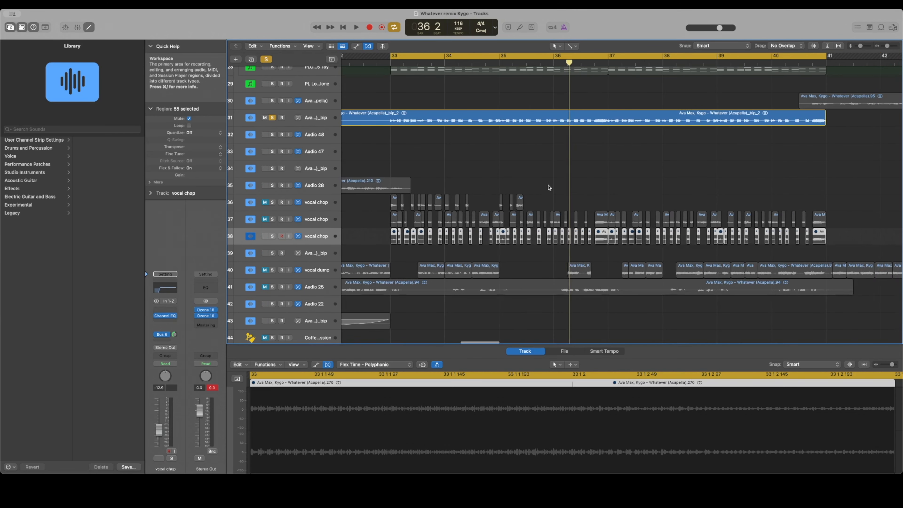
drag(836, 236, 479, 238)
drag(866, 220, 357, 217)
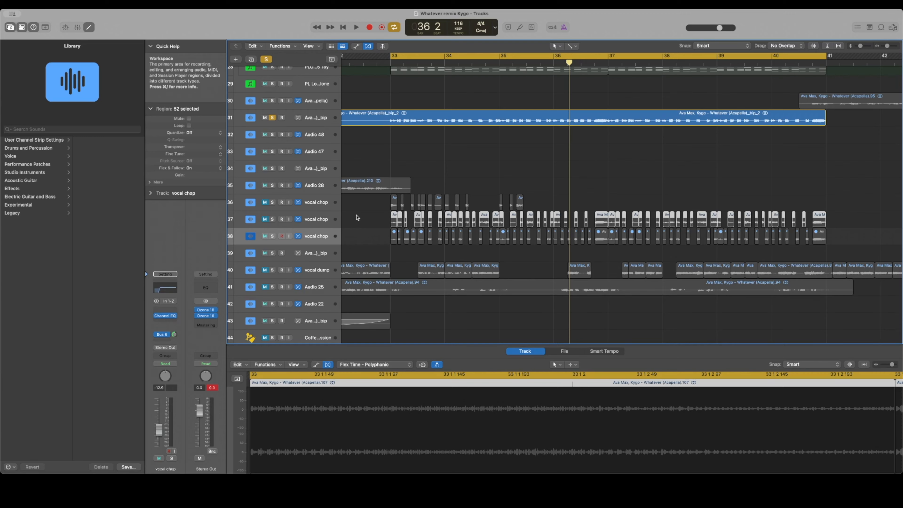
key(super+j)
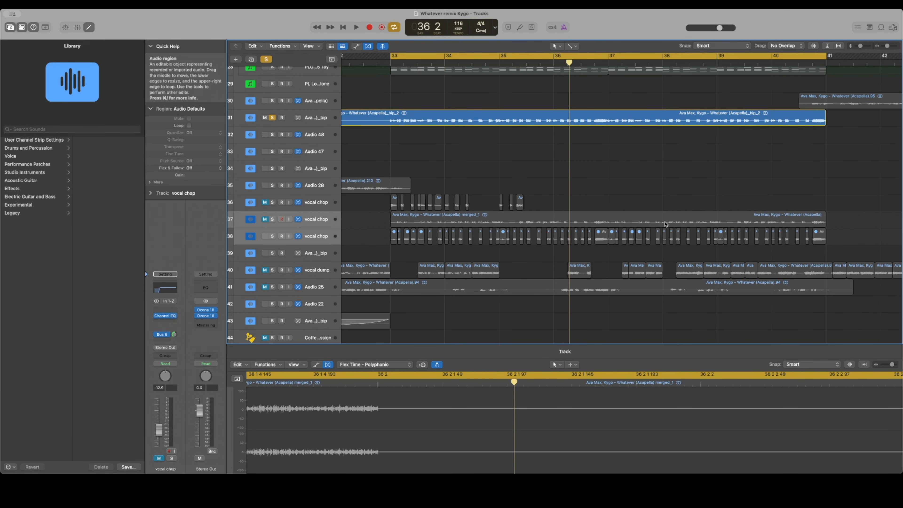
scroll(617, 156, up, 1)
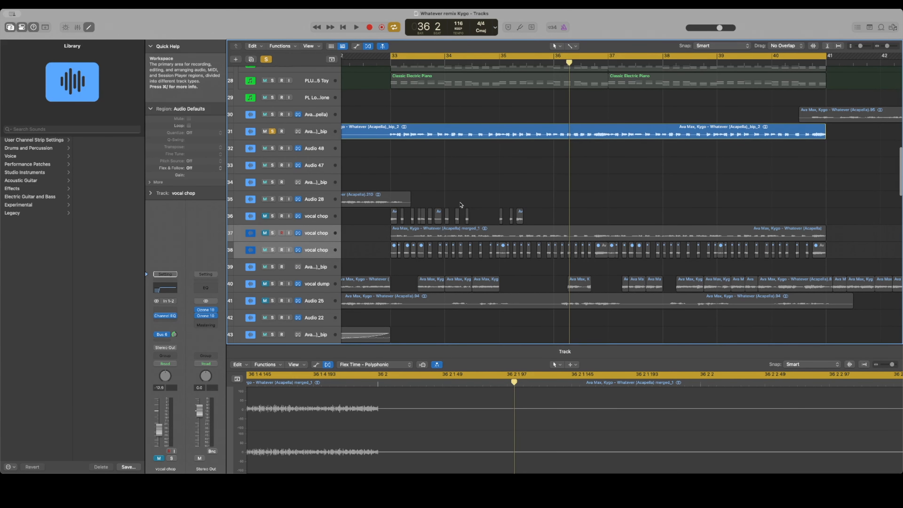
key(super+z)
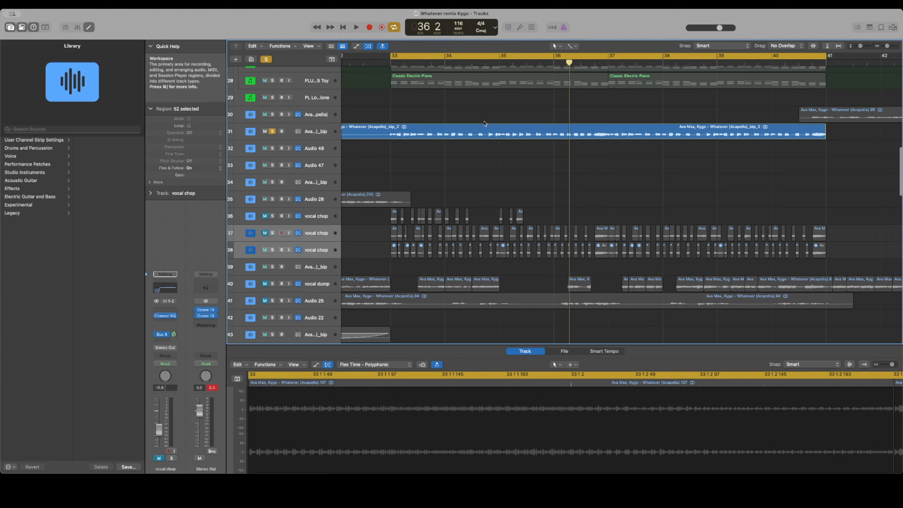
- Select the bounced Whatever (Acapella)_bip_2 region and its track 31, and play the soloed vocal chops through the cycle range
click(489, 126)
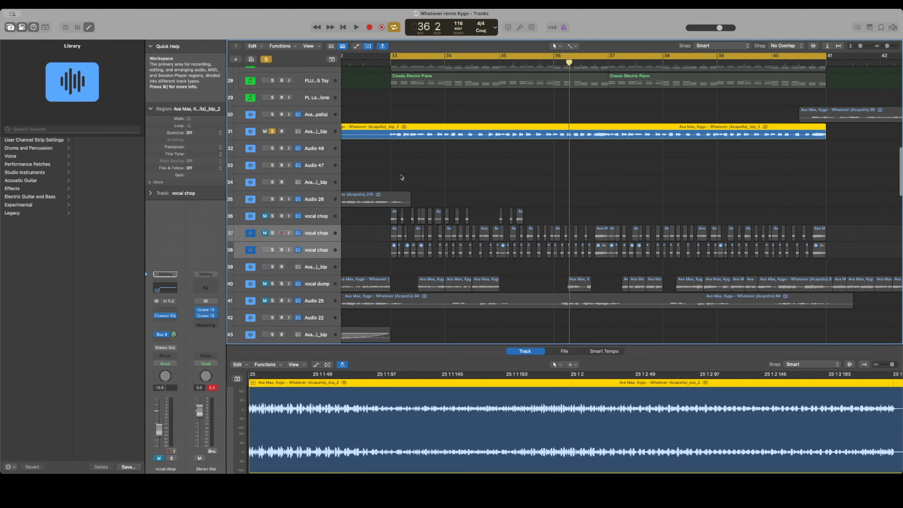
click(318, 132)
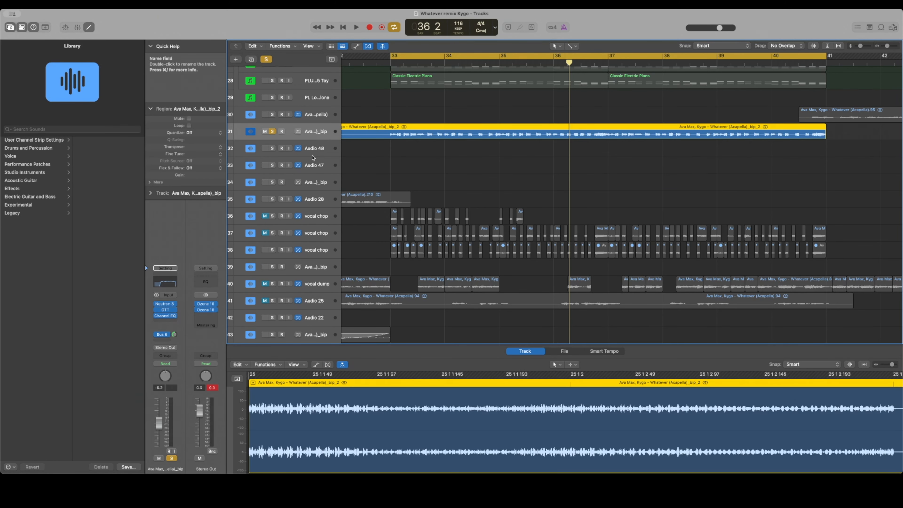
key(space)
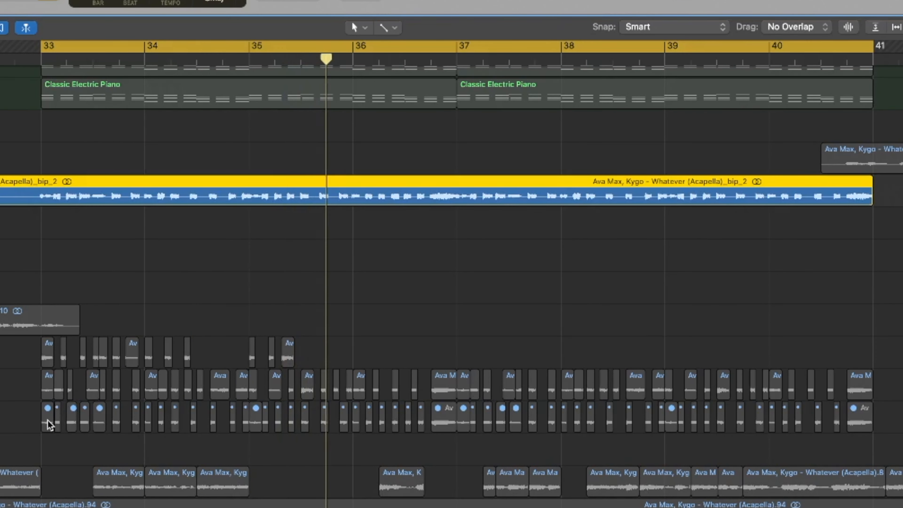
scroll(146, 403, right, 3)
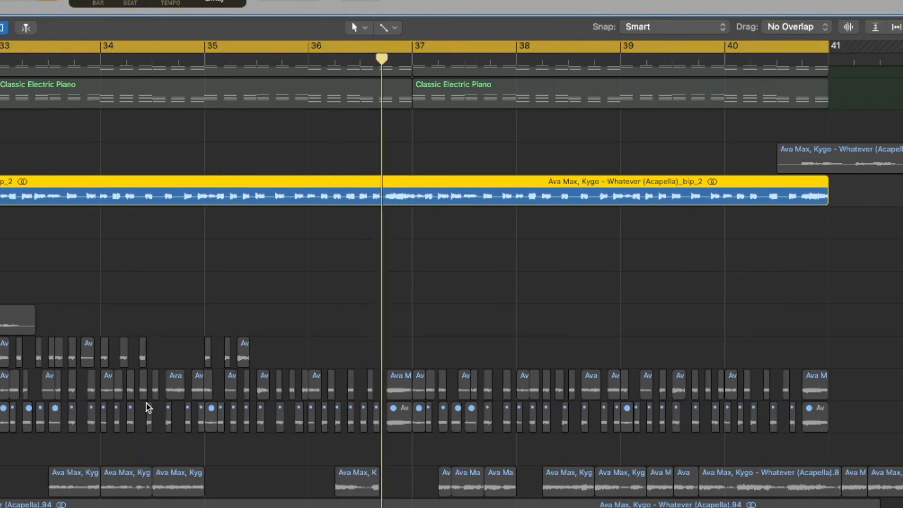
scroll(146, 403, right, 5)
scroll(147, 403, up, 4)
scroll(146, 405, up, 3)
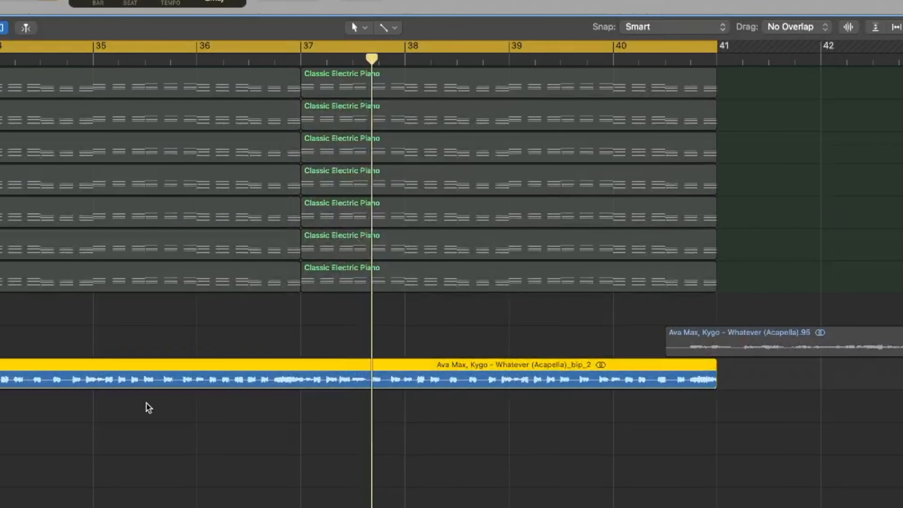
- Solo the Sum 5 piano stack, remove the bounced vocal on track 31 from the solo selection, and select Sum 5
scroll(146, 405, left, 5)
scroll(445, 244, up, 3)
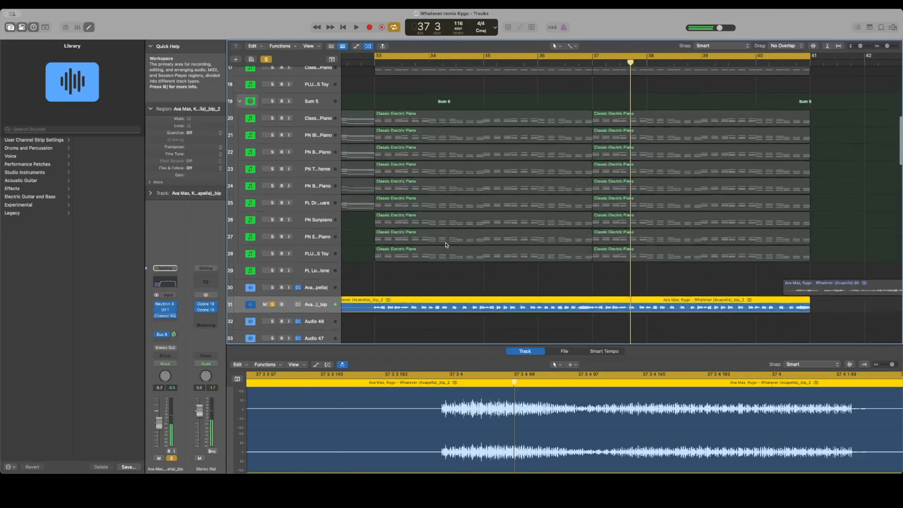
click(276, 102)
click(276, 102)
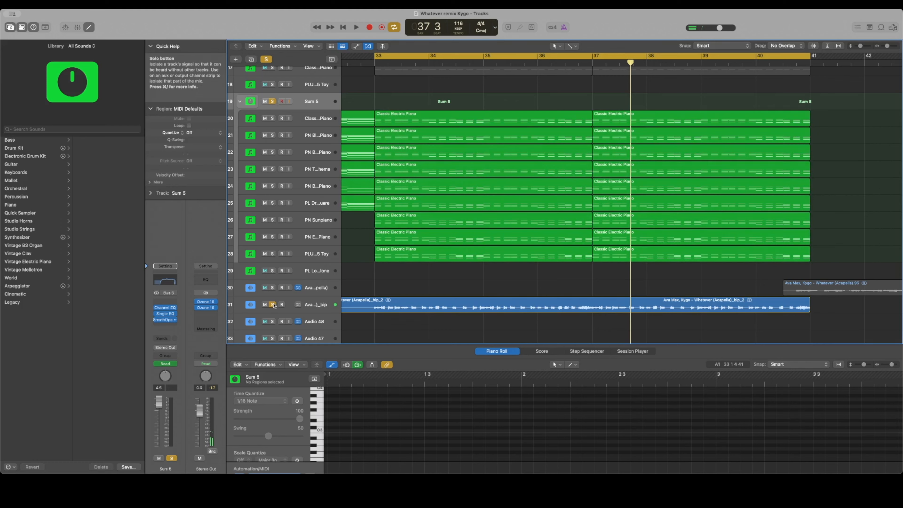
click(277, 306)
click(273, 306)
scroll(425, 217, up, 2)
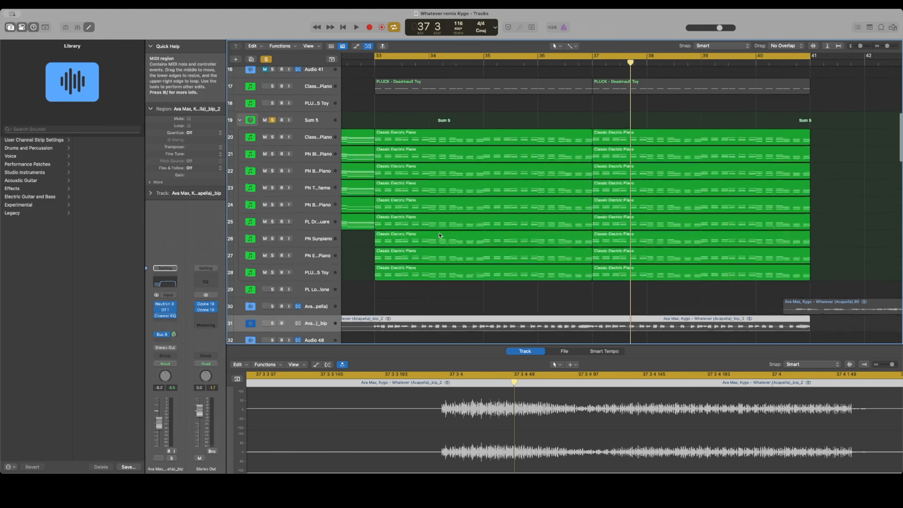
click(307, 120)
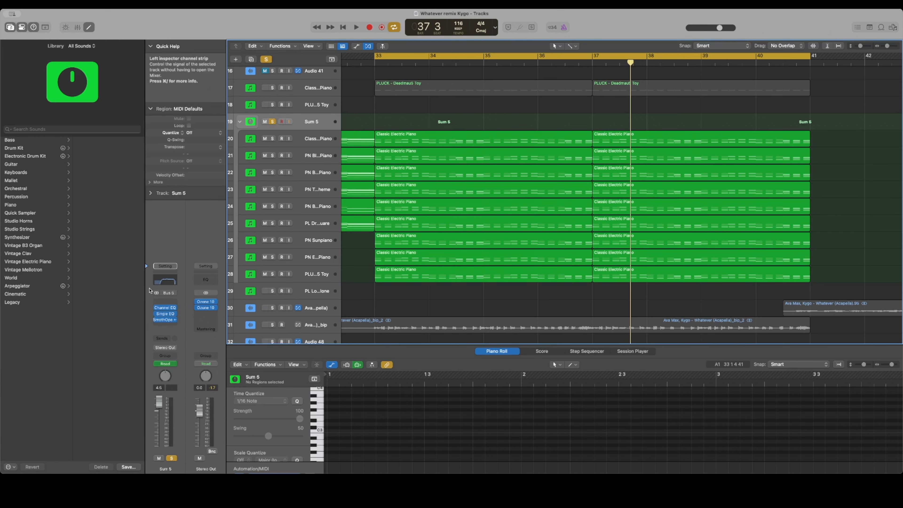
- View the Smooth Operator, Single Band EQ and Channel EQ effects on the Sum 5 piano stack, playing the soloed piano with Smooth Operator open
click(164, 319)
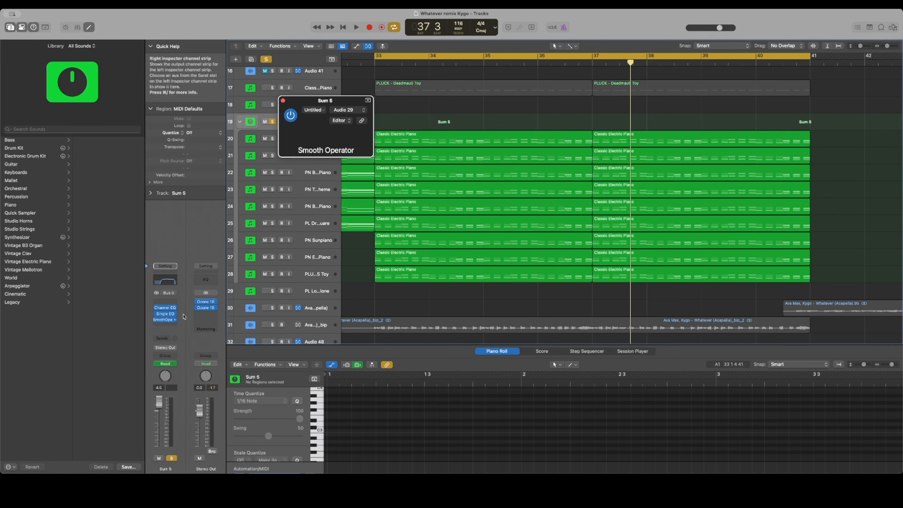
key(space)
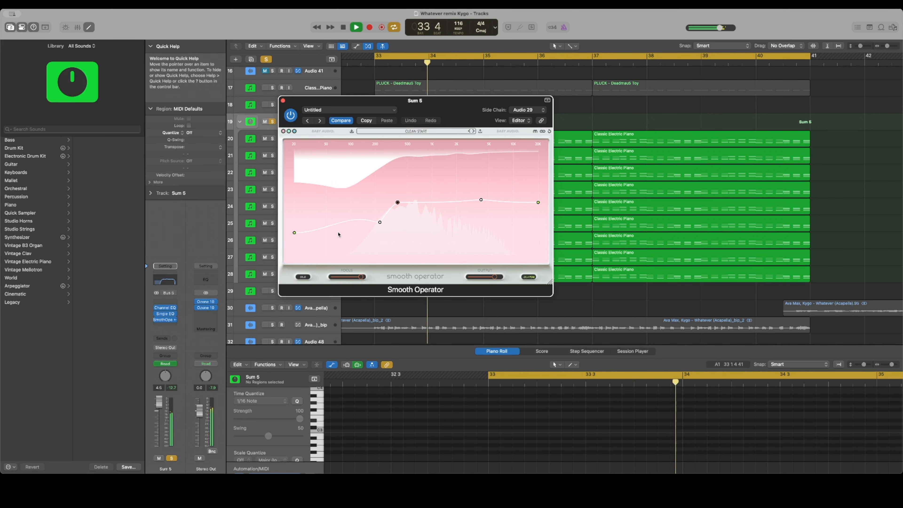
key(space)
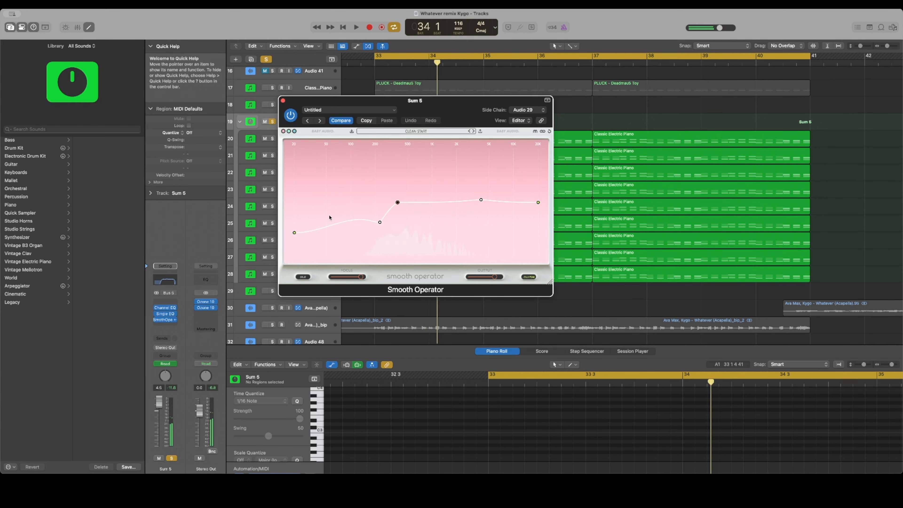
click(166, 315)
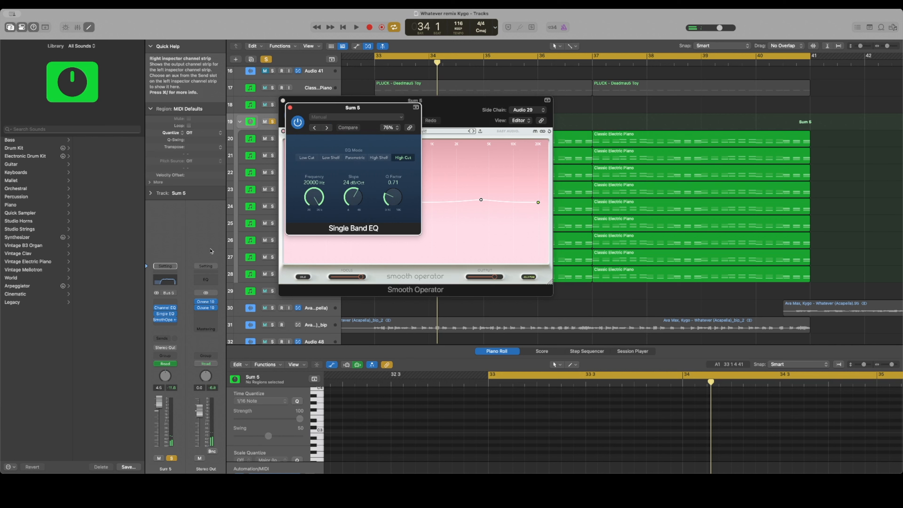
click(290, 107)
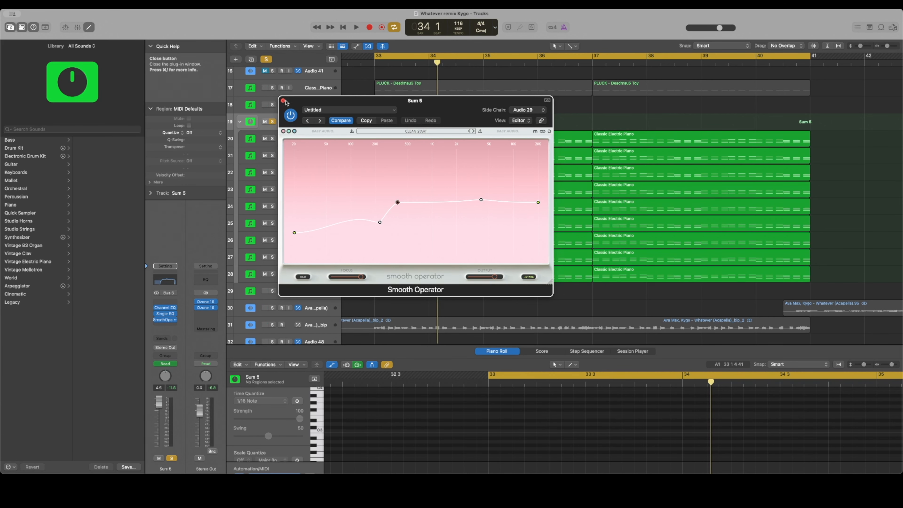
click(282, 101)
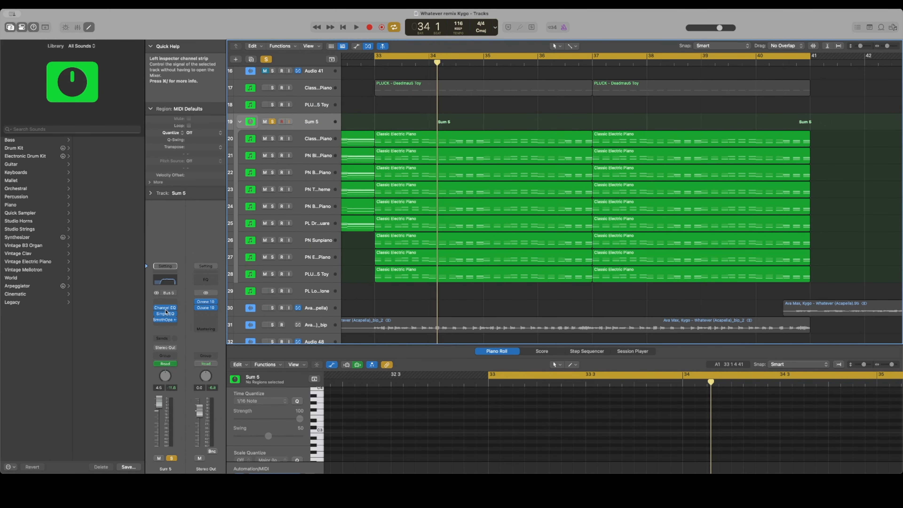
click(165, 309)
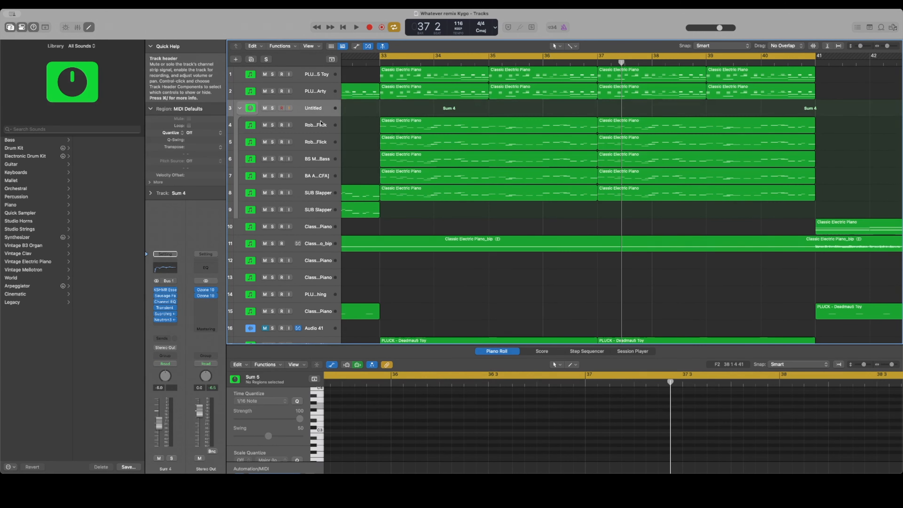
- Select and solo the Rob Late - BASS - Flick track 4, and play it through the cycle range
click(318, 122)
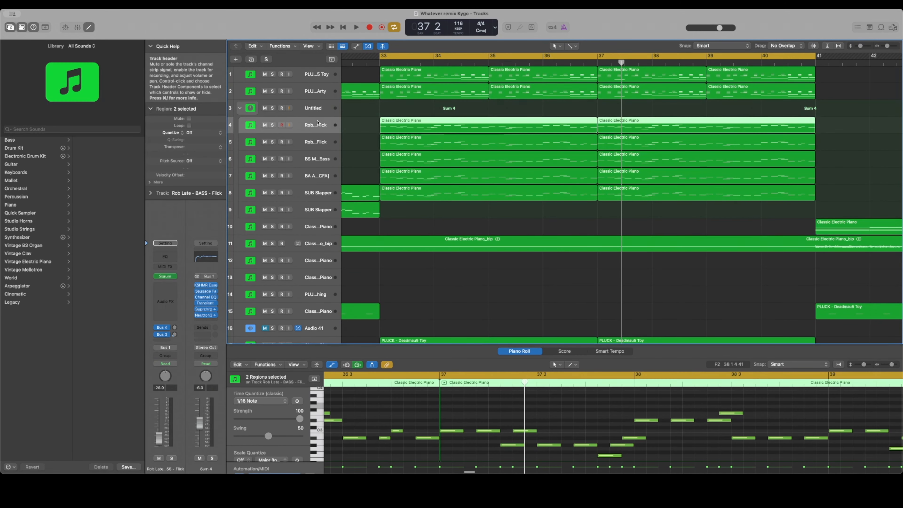
click(273, 125)
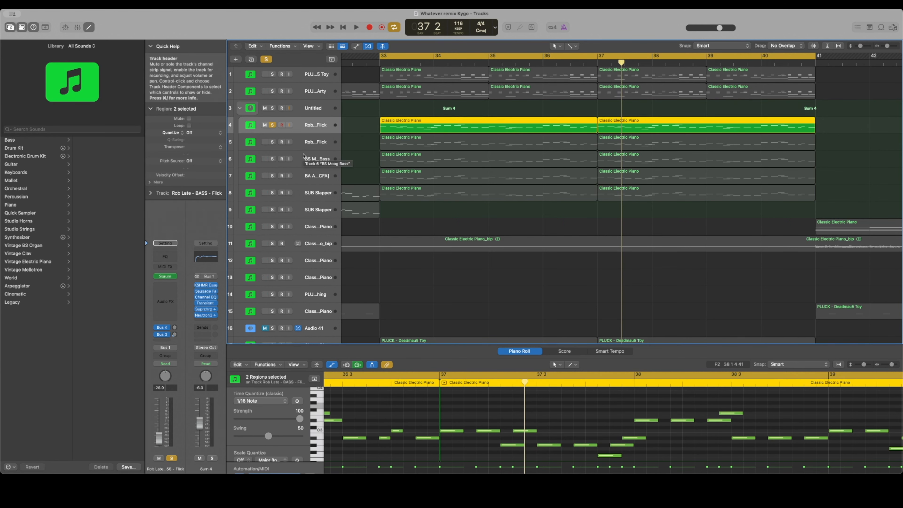
key(space)
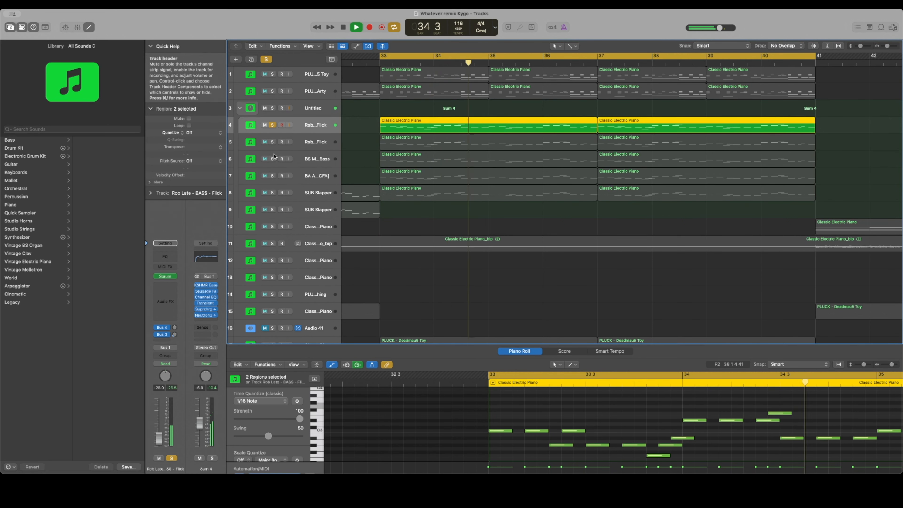
- Switch the solo from track 4 to the bass on track 5, select it, and view its Kontakt 7 instrument during playback
click(273, 142)
click(273, 125)
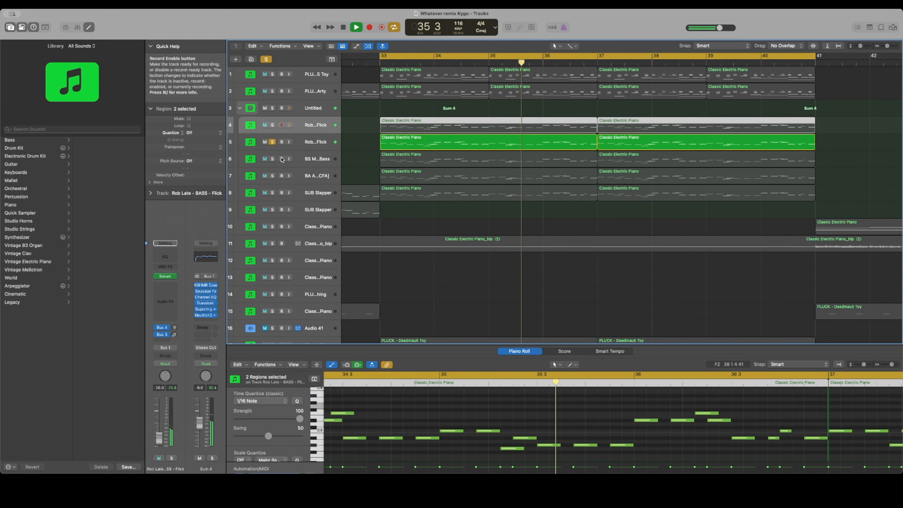
click(305, 143)
click(165, 276)
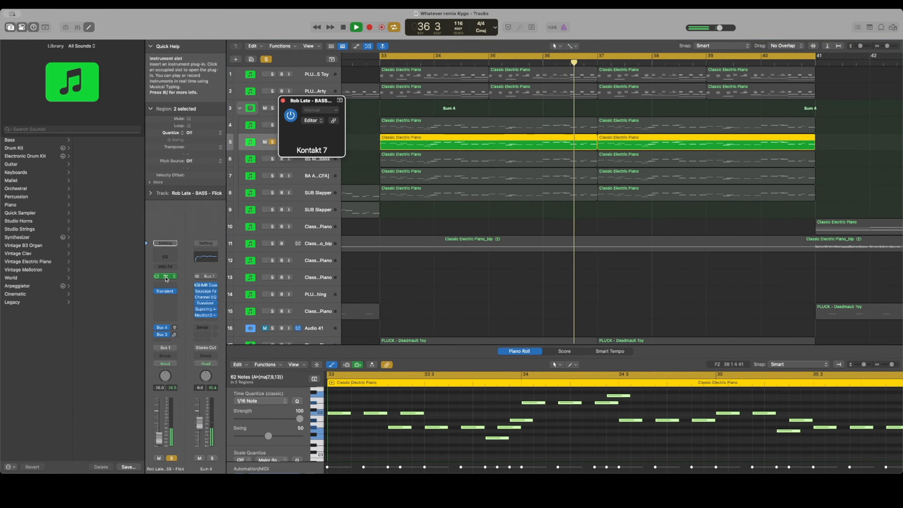
click(283, 102)
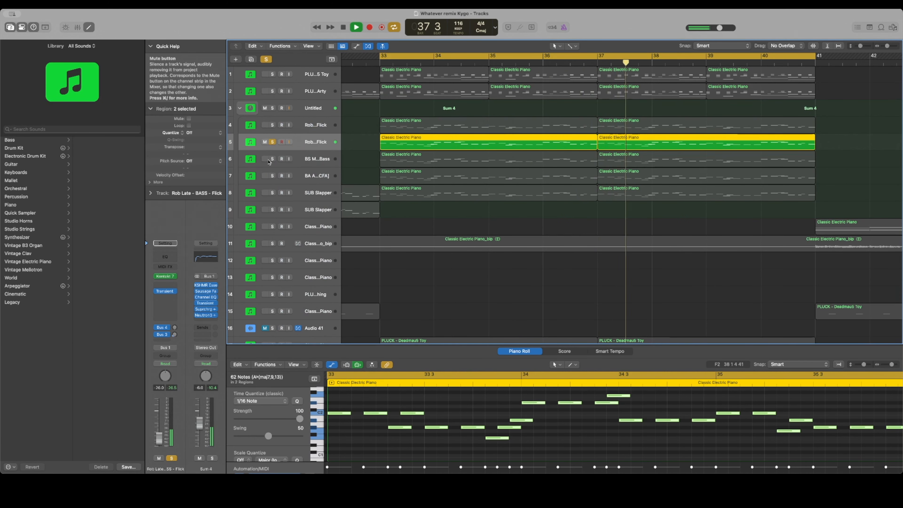
- Switch the solo to the BS Moog Bass on track 6, select it, and enlarge the piano roll to show its notes
click(273, 159)
click(272, 142)
click(305, 157)
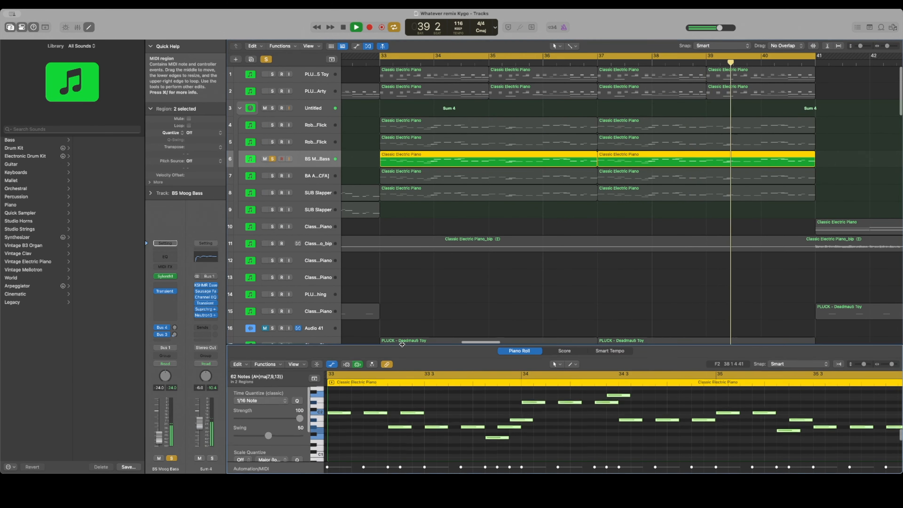
drag(368, 358, 368, 219)
- Audition the track 7 bass and the track 8 SUB Slapper soloed in turn, stop playback and clear the solo
click(272, 175)
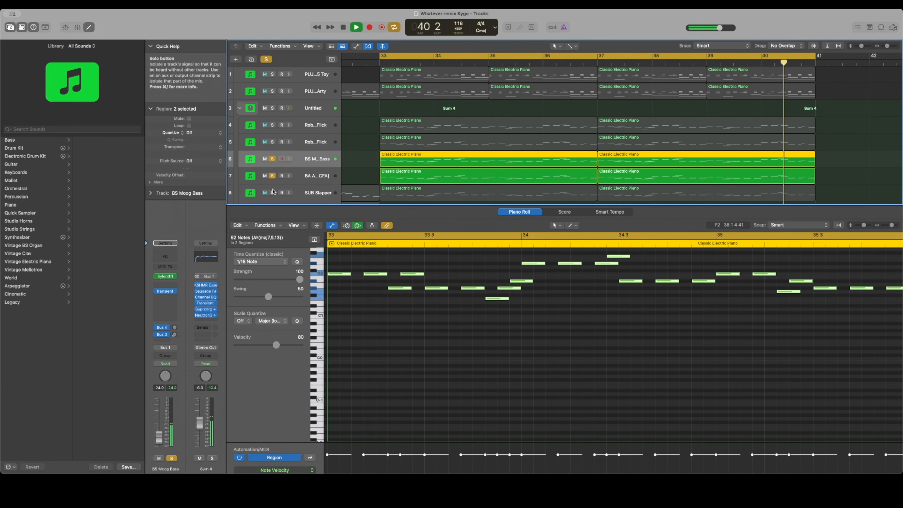
click(272, 159)
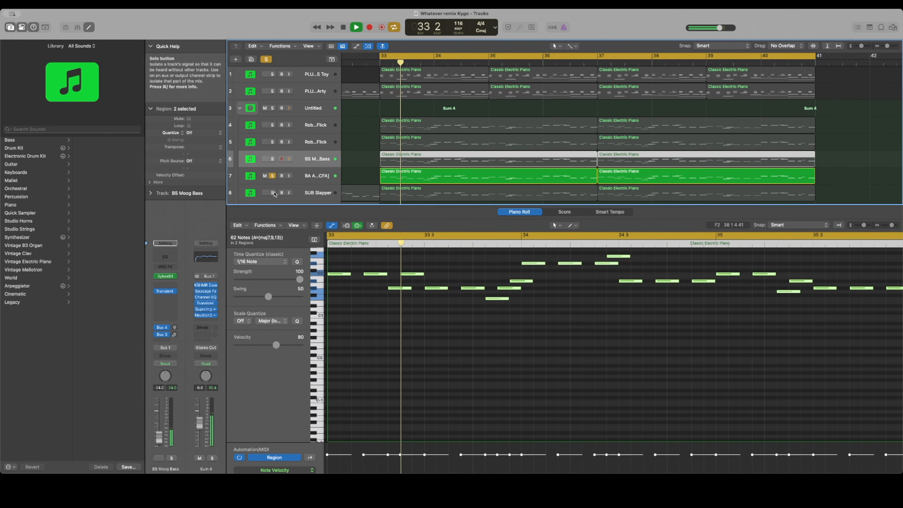
click(273, 193)
click(277, 176)
scroll(277, 177, down, 2)
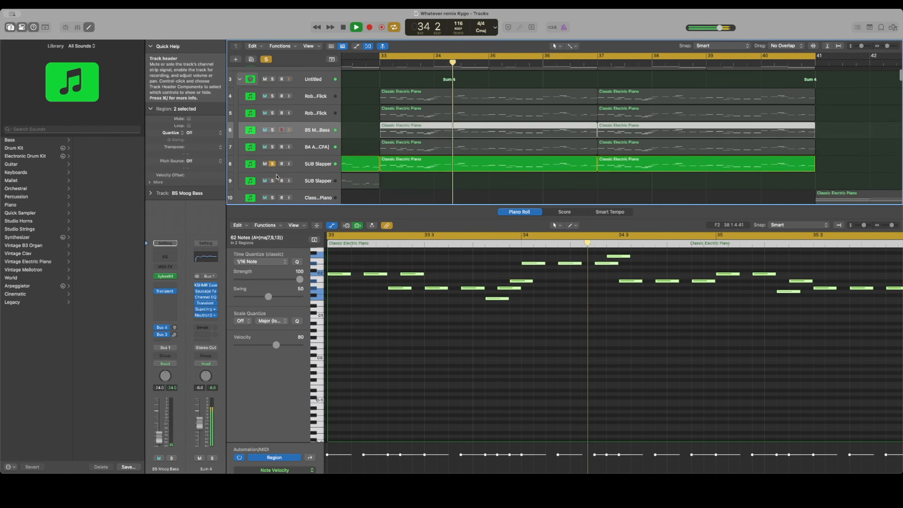
scroll(277, 177, up, 2)
key(space)
click(272, 192)
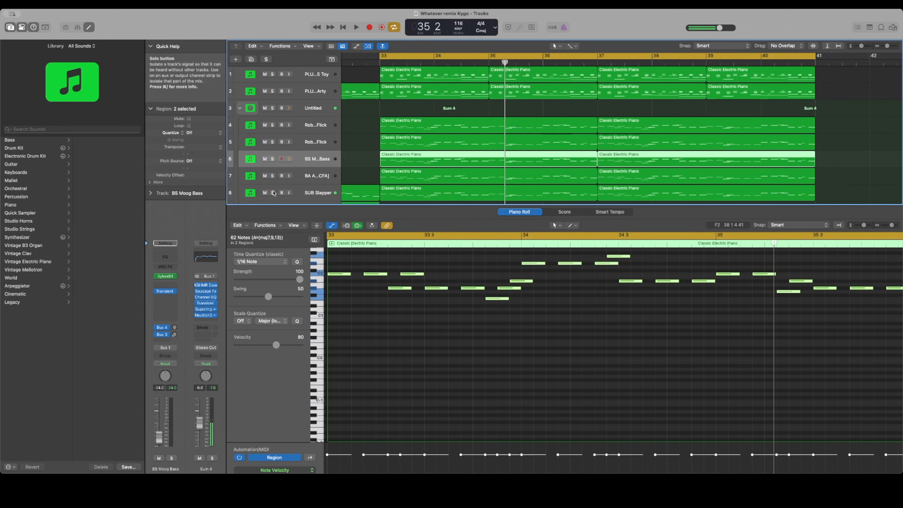
- Solo the Sum 4 bass stack on track 3 and play all its bass layers together
click(272, 108)
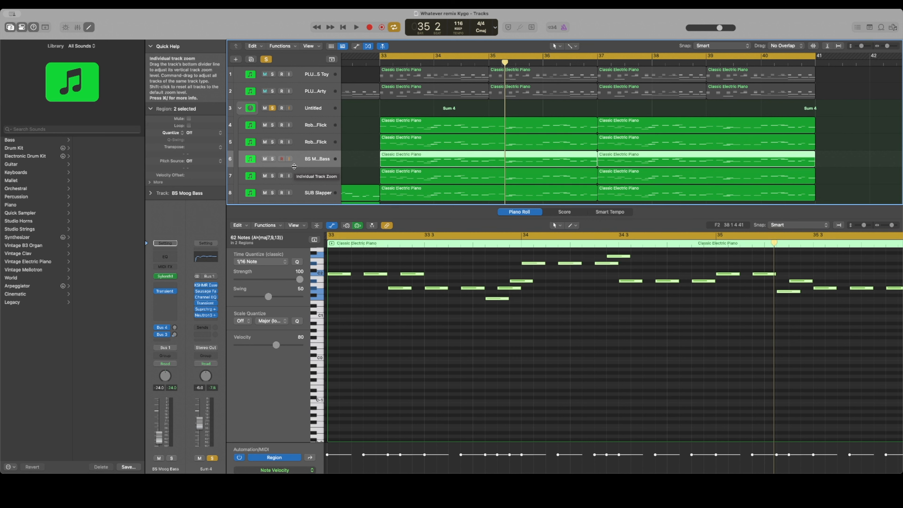
key(space)
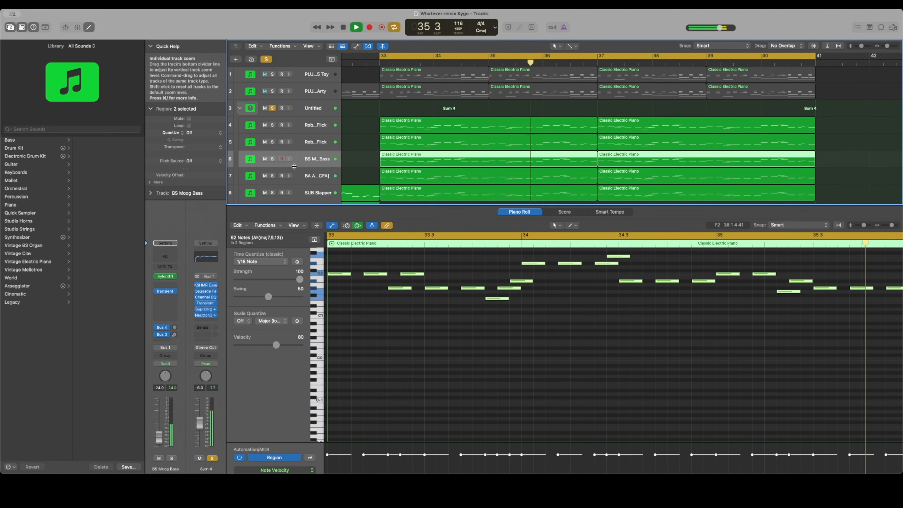
key(space)
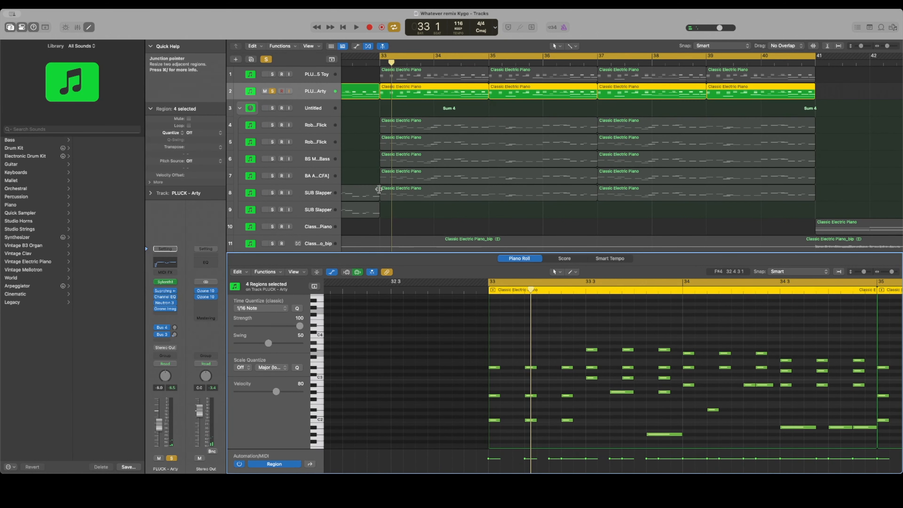
- Solo the PLUCK - Deadmau5 Toy track 1, remove the PLUCK - Arty track 2 from the solo selection, and select track 1
scroll(383, 192, left, 5)
scroll(372, 170, right, 3)
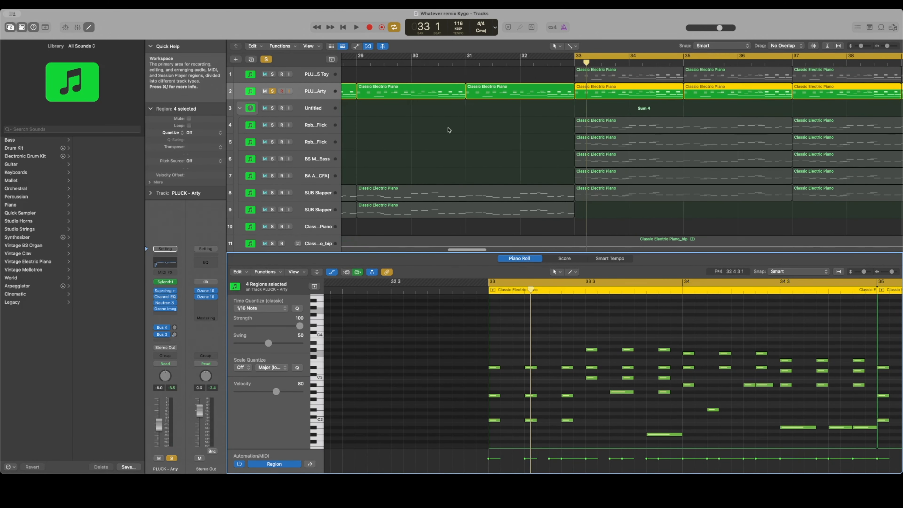
click(273, 75)
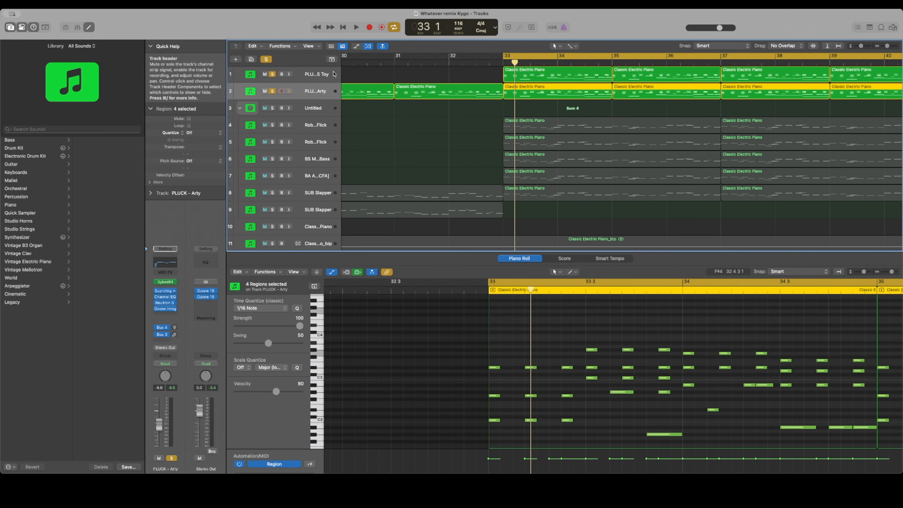
click(317, 76)
click(268, 97)
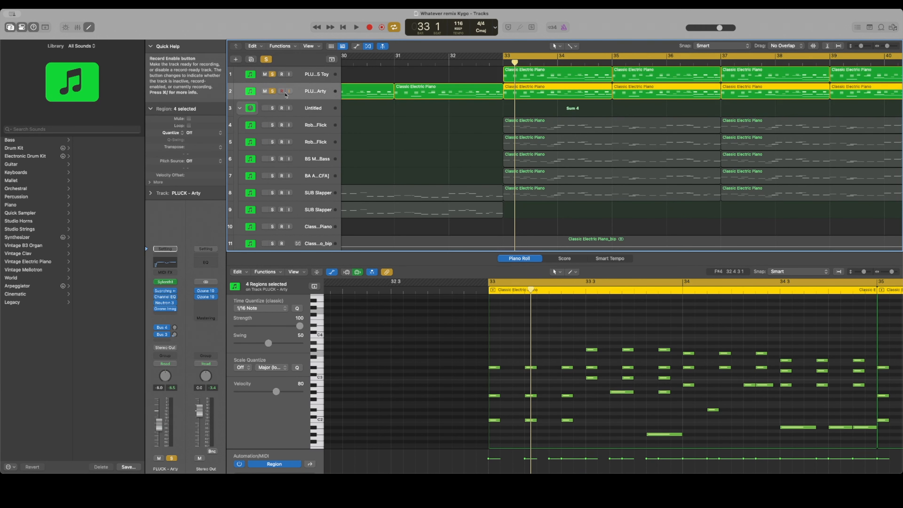
click(272, 91)
click(303, 79)
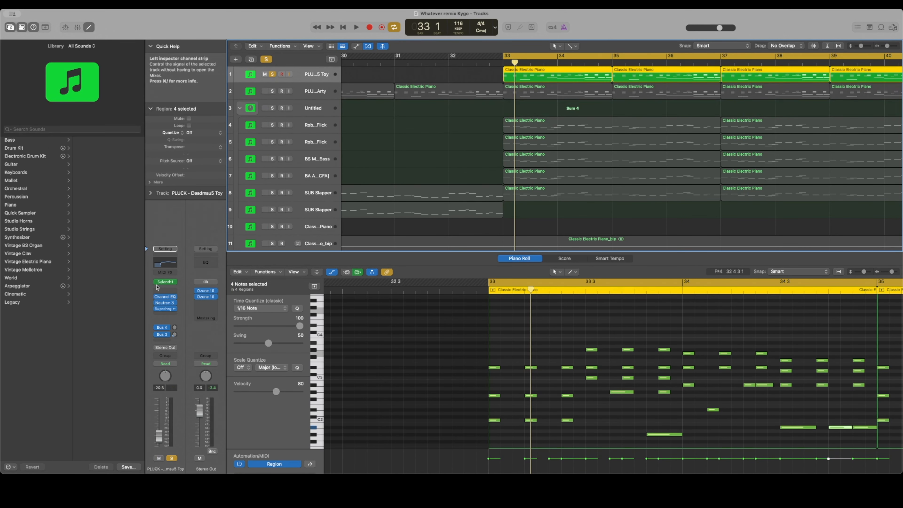
- Play the soloed Deadmau5 Toy pluck while viewing its Sylenth1 instrument and Channel EQ, and close both plug-in windows
click(164, 282)
key(space)
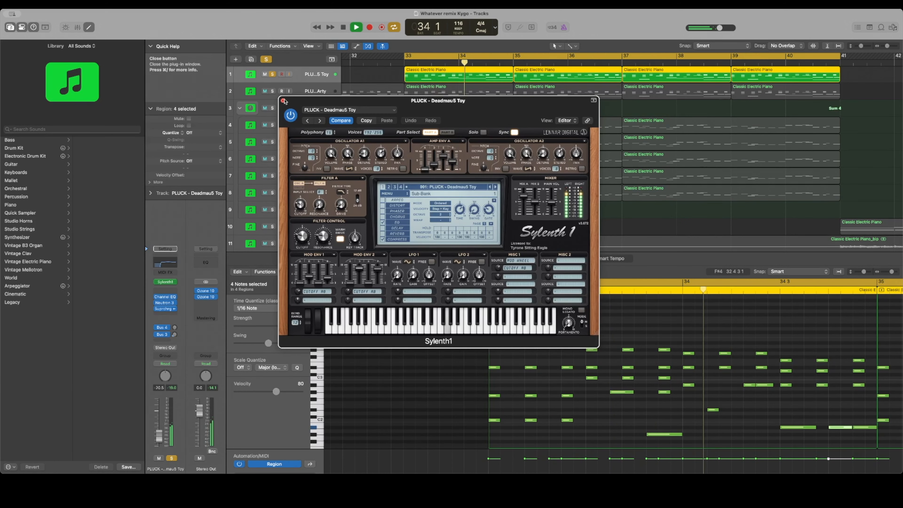
click(284, 102)
click(165, 296)
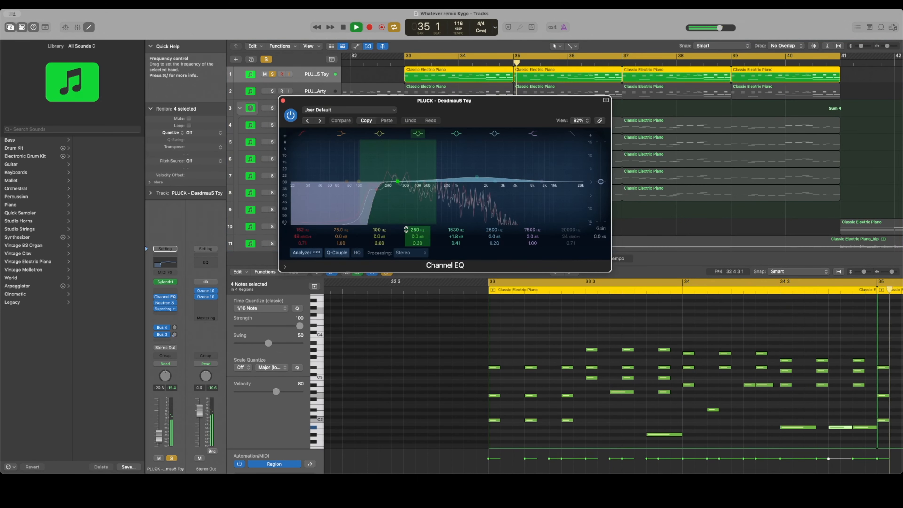
key(space)
click(283, 101)
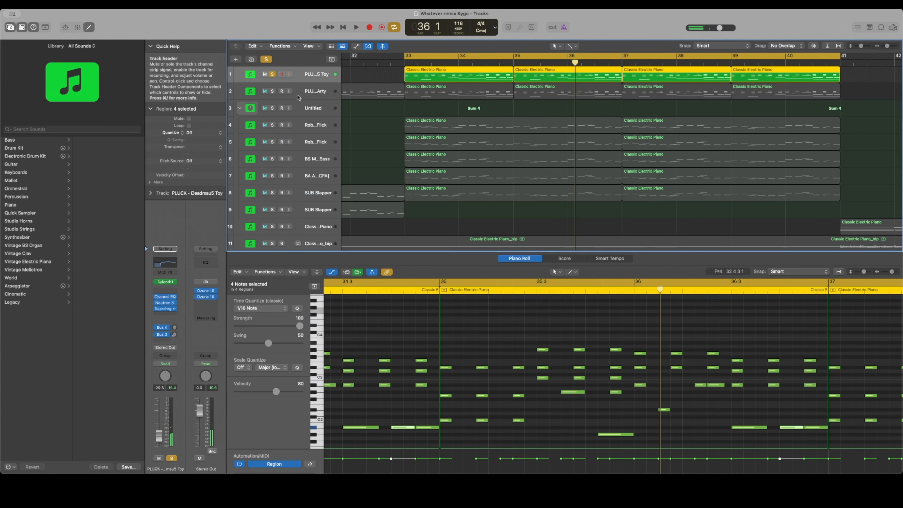
- Add the PLUCK - Arty track 2 to the solo selection and play both plucks together from bar 33
click(277, 95)
click(257, 76)
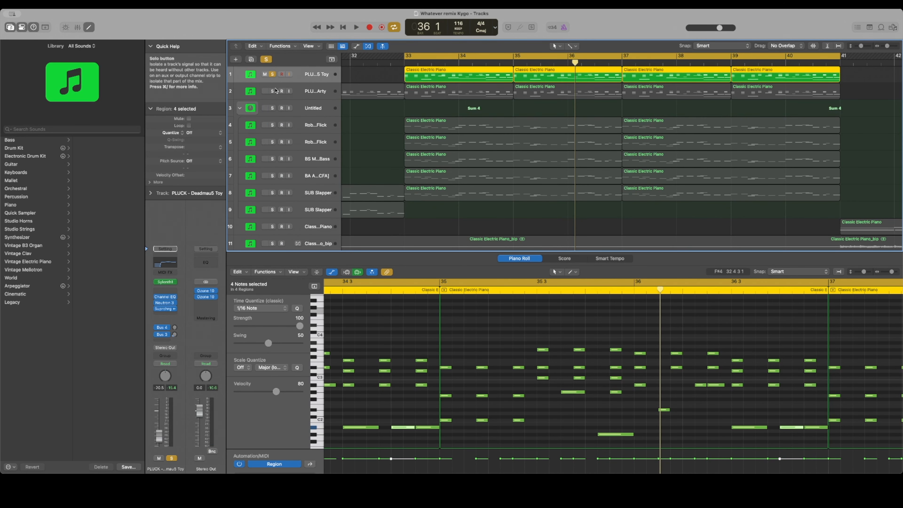
click(273, 92)
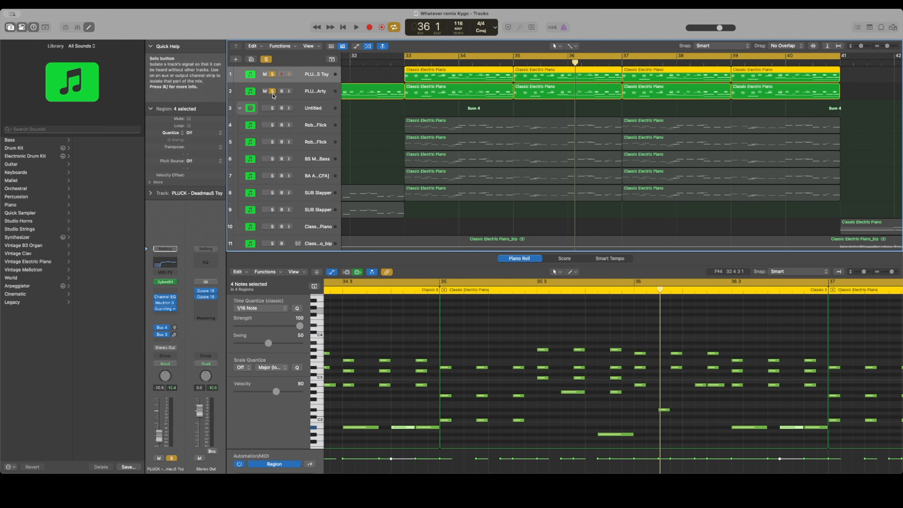
key(space)
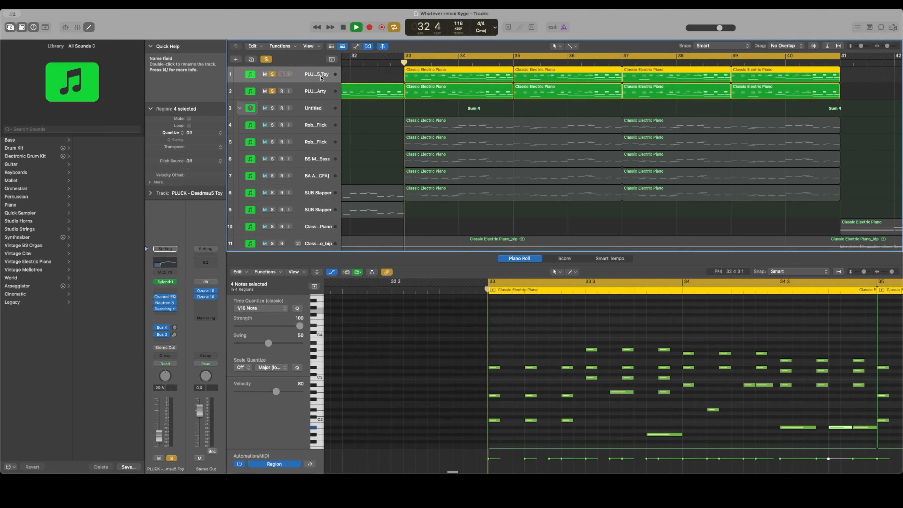
key(space)
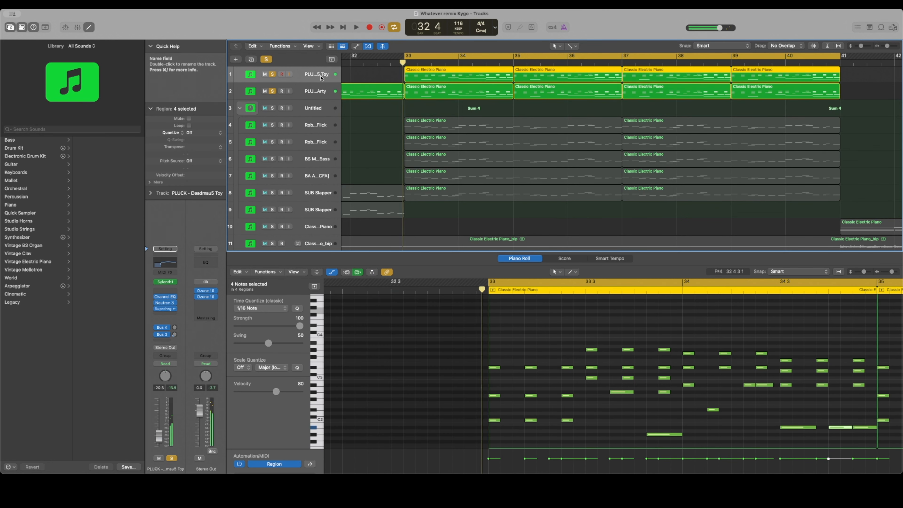
key(space)
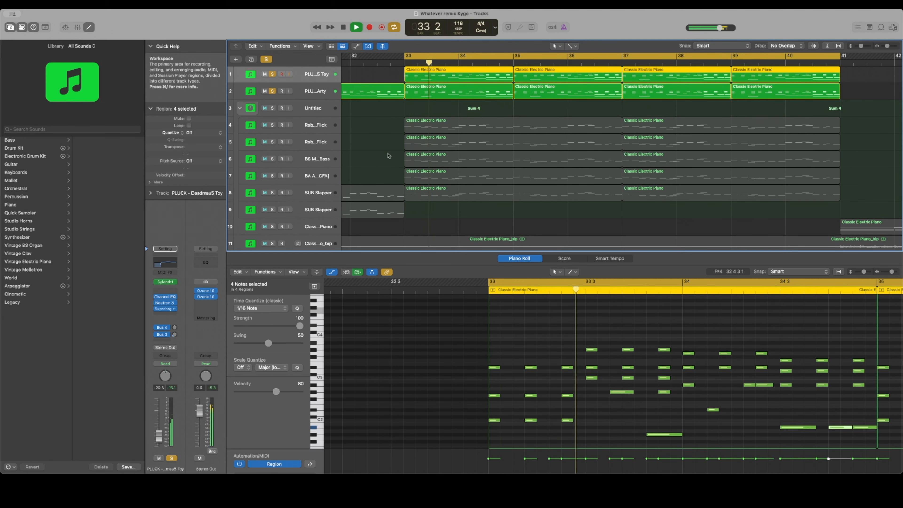
scroll(427, 165, right, 5)
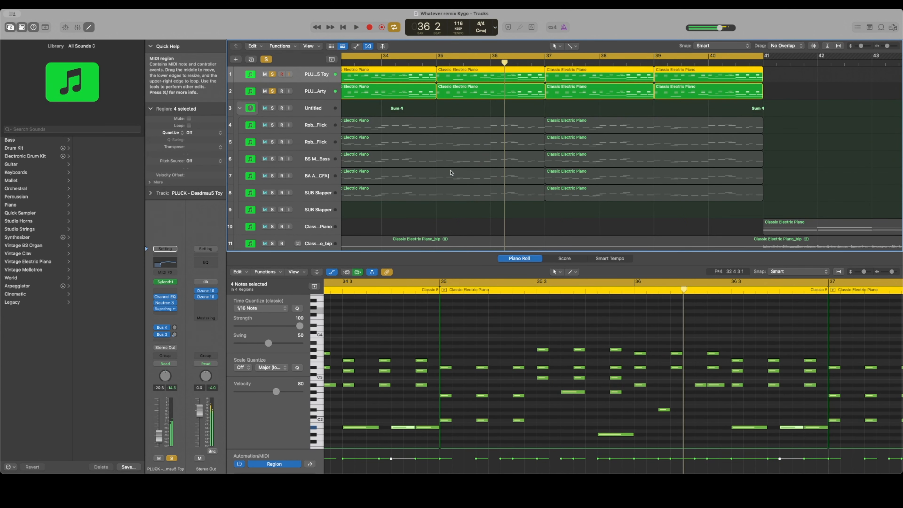
scroll(451, 172, left, 2)
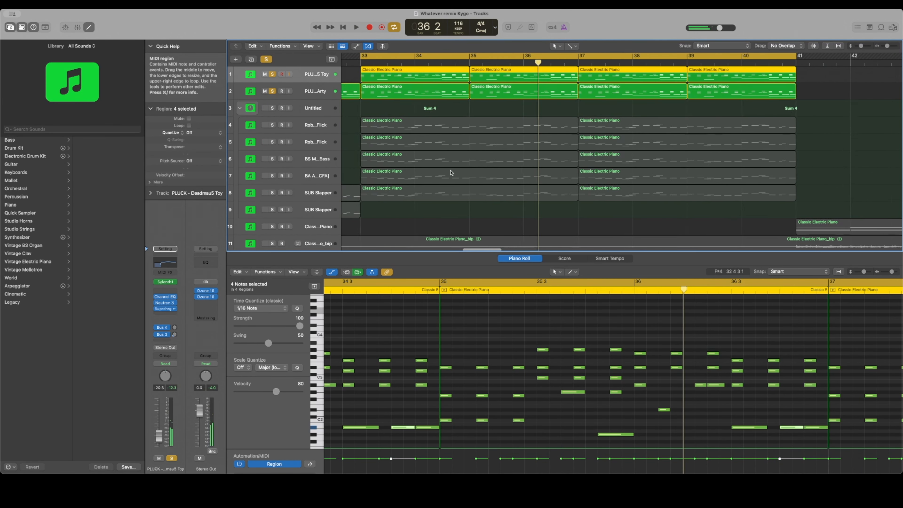
- Zoom out the arrangement and select a block of piano and pluck regions ahead of bar 65
scroll(450, 173, down, 10)
scroll(484, 176, down, 1)
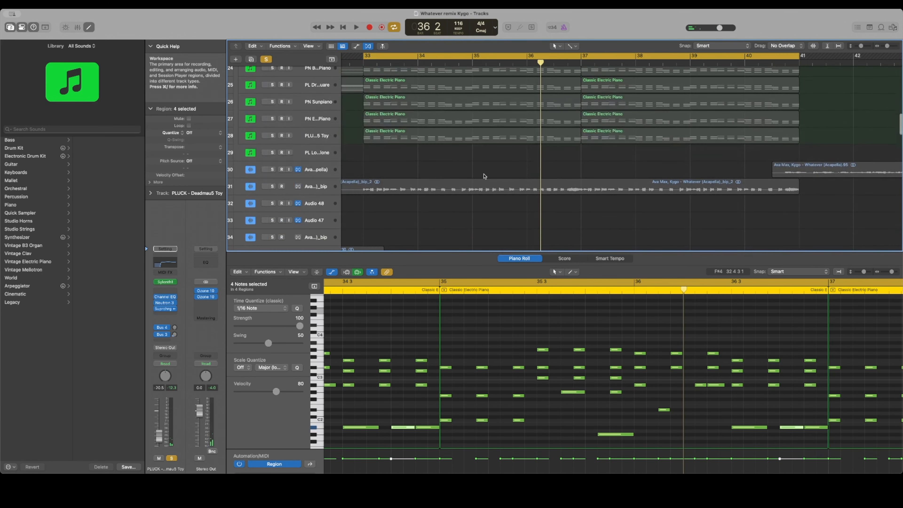
drag(865, 49, 884, 49)
scroll(717, 118, left, 4)
scroll(716, 118, up, 4)
scroll(716, 118, right, 3)
scroll(716, 118, right, 1)
drag(491, 72, 777, 170)
scroll(776, 170, right, 3)
scroll(777, 170, right, 5)
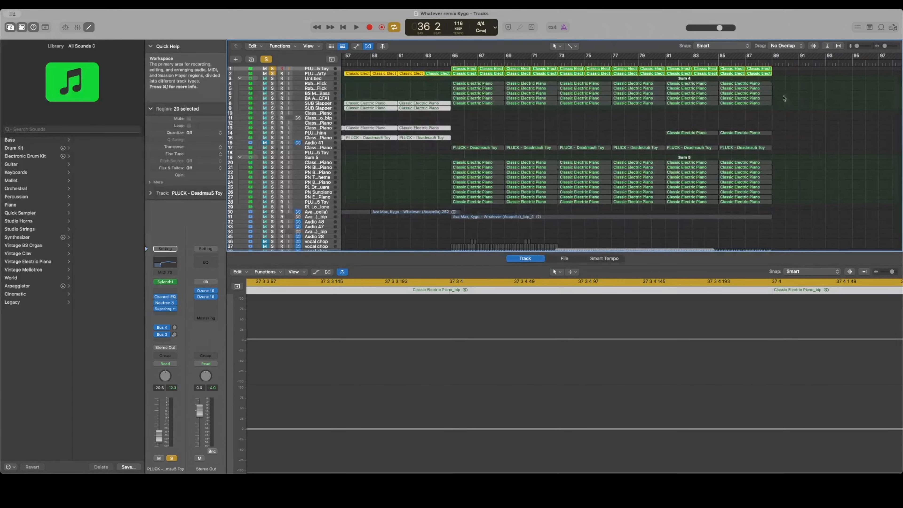
- Select the final drop's regions from bar 65 to about bar 88 and view the percussion and effects tracks
drag(804, 74, 473, 232)
scroll(474, 233, down, 10)
scroll(473, 232, left, 4)
scroll(473, 233, down, 5)
scroll(474, 232, left, 3)
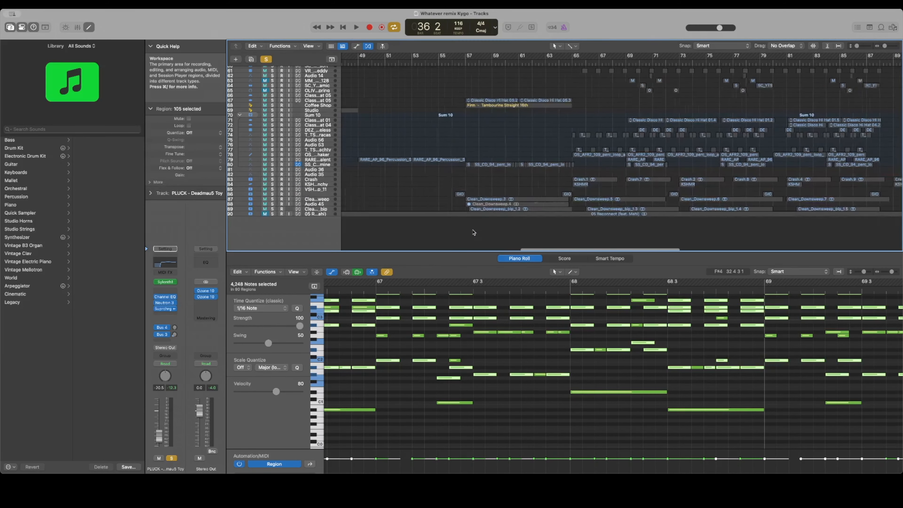
- Clear the solo state on all tracks at once
scroll(474, 232, up, 3)
scroll(474, 232, left, 5)
scroll(473, 232, up, 7)
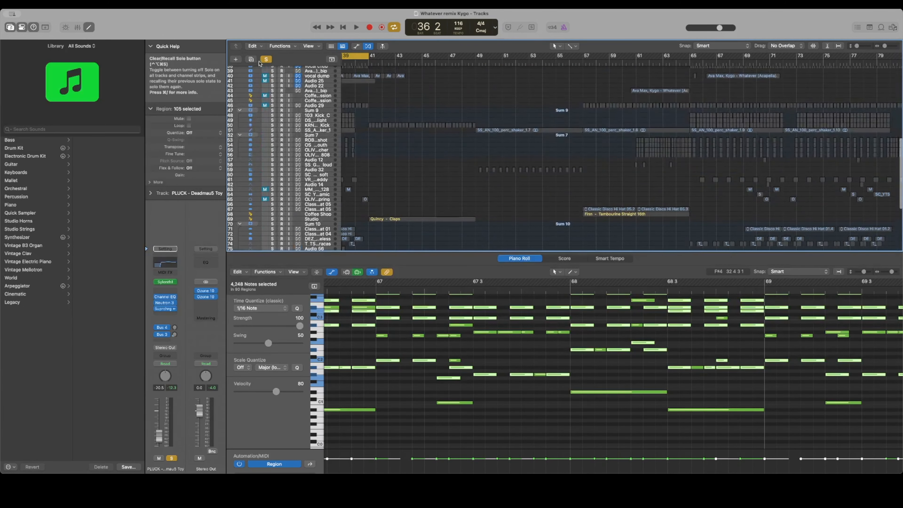
click(266, 59)
scroll(320, 71, up, 15)
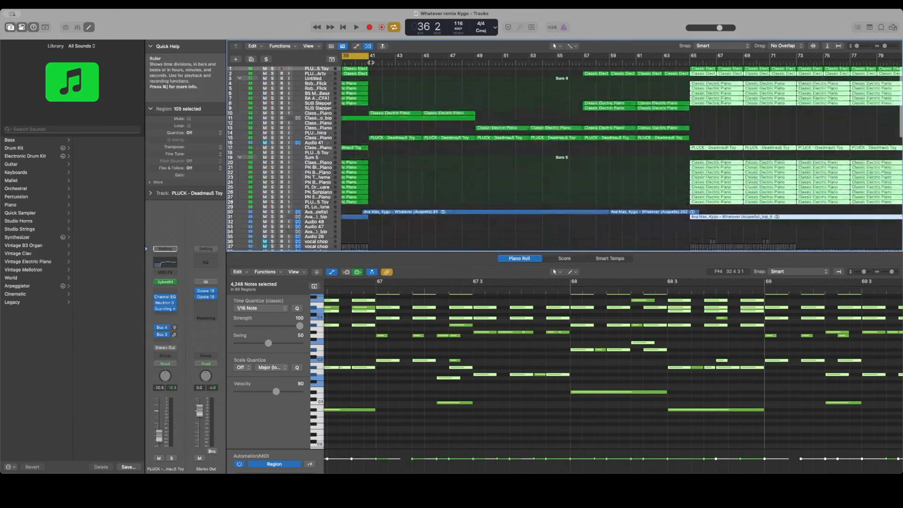
- Turn off the cycle area and play the full unsoloed arrangement from bar 1
scroll(504, 120, left, 3)
scroll(534, 139, down, 10)
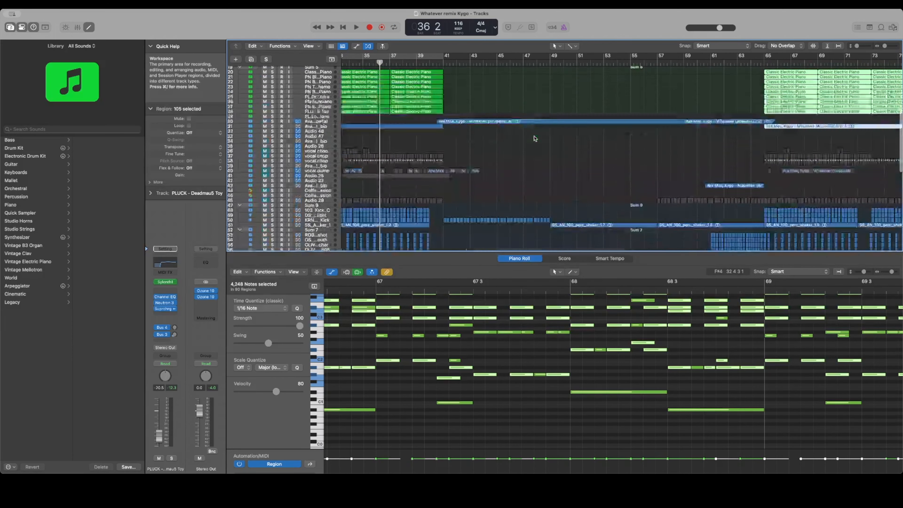
scroll(535, 138, left, 1)
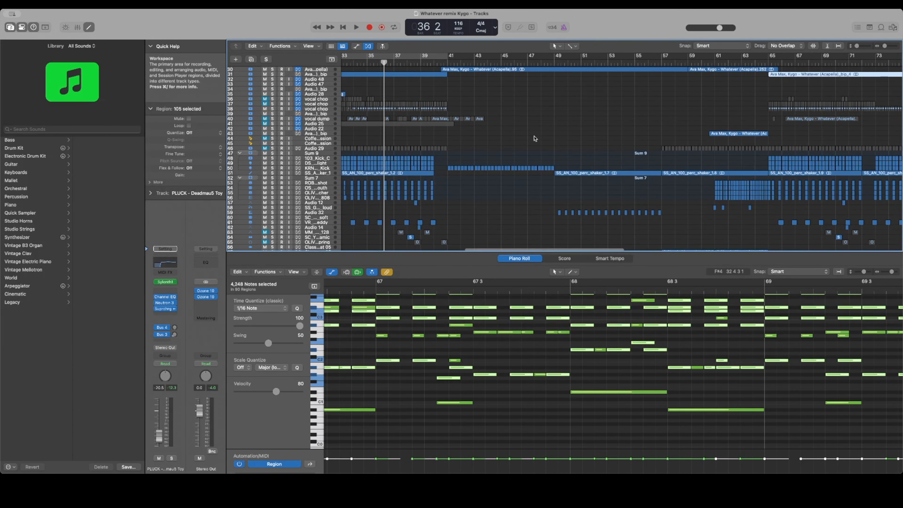
scroll(534, 139, left, 5)
scroll(535, 138, up, 6)
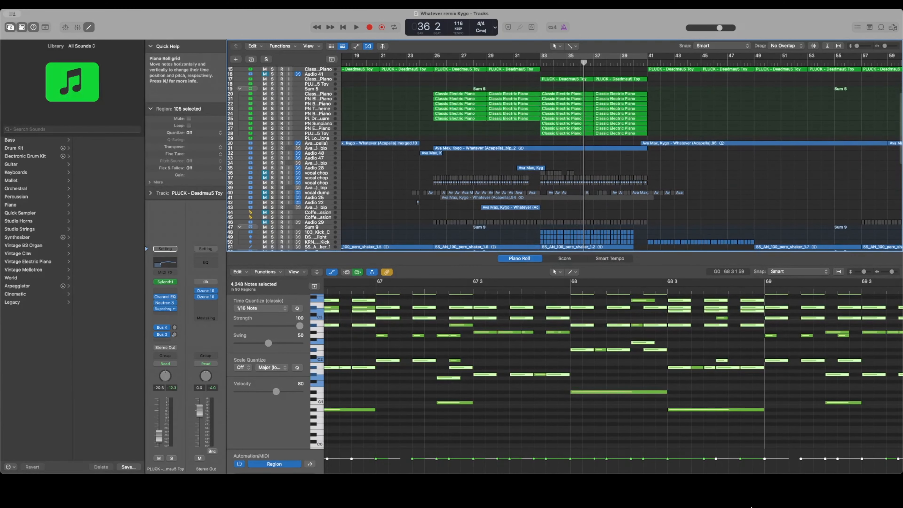
key(Return)
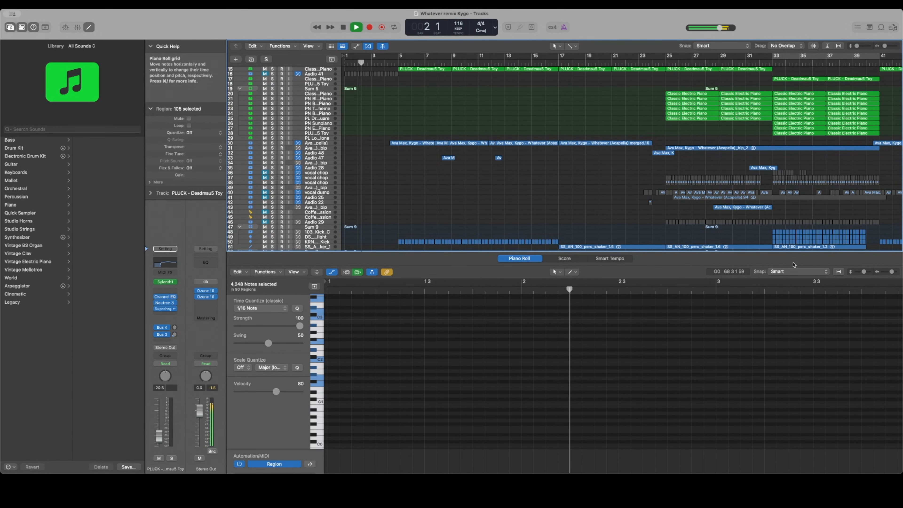
- Enlarge the tracks area and zoom out until the whole song is visible during playback
drag(639, 252, 640, 376)
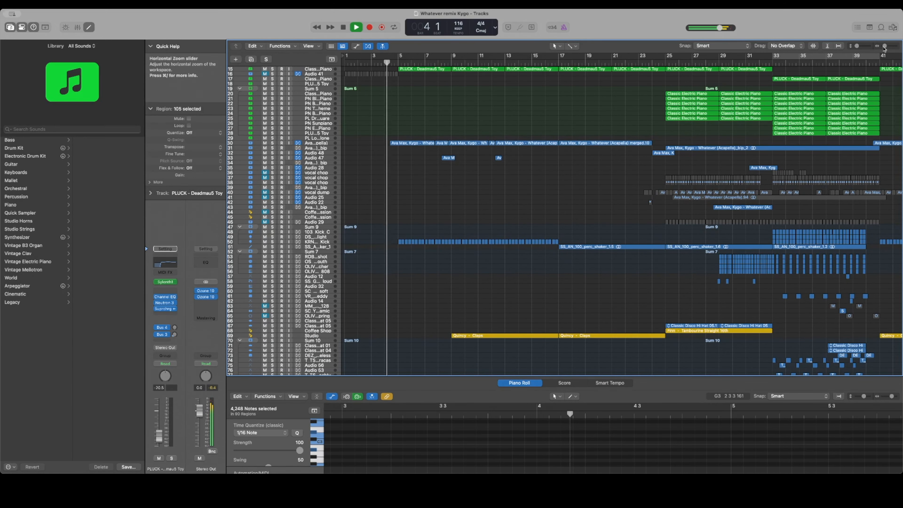
drag(884, 46, 882, 46)
scroll(541, 163, up, 3)
scroll(541, 162, up, 2)
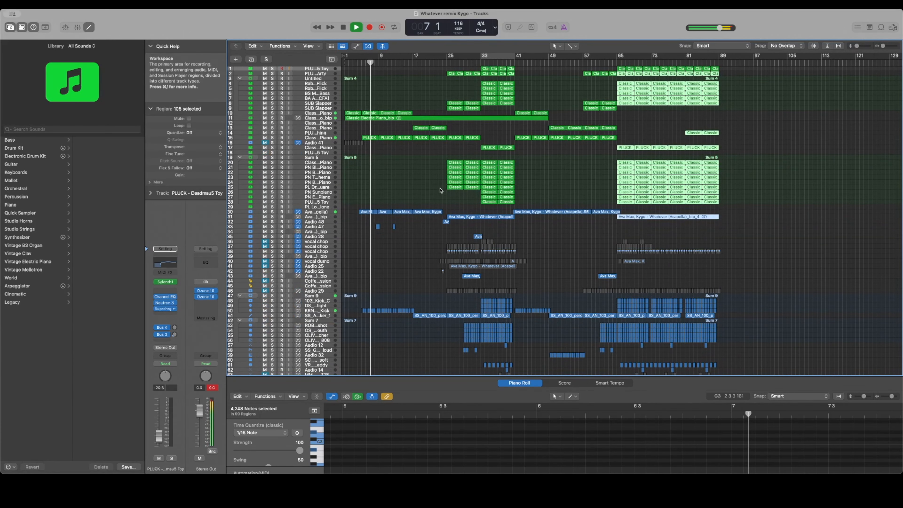
- Select the Ava Max, Kygo acapella track 30 and view its vocal waveform in an enlarged, zoomed-out audio editor
click(317, 213)
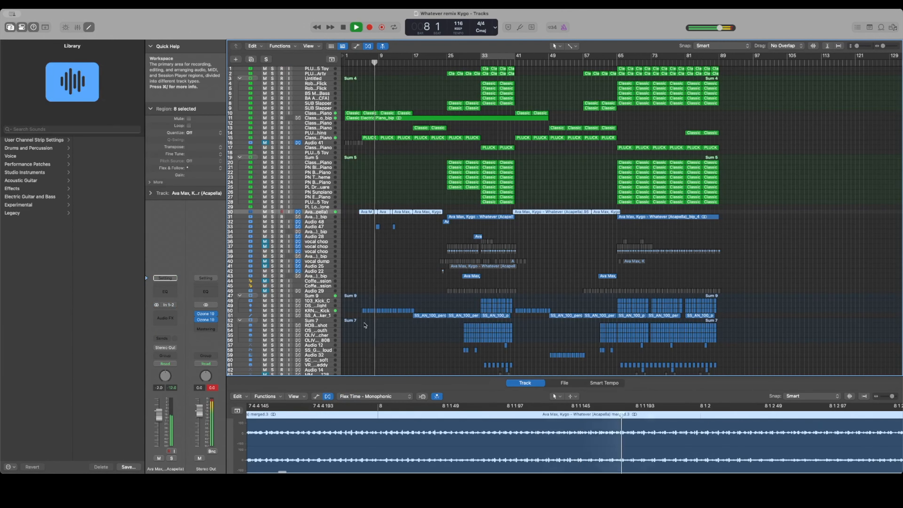
drag(891, 396, 875, 404)
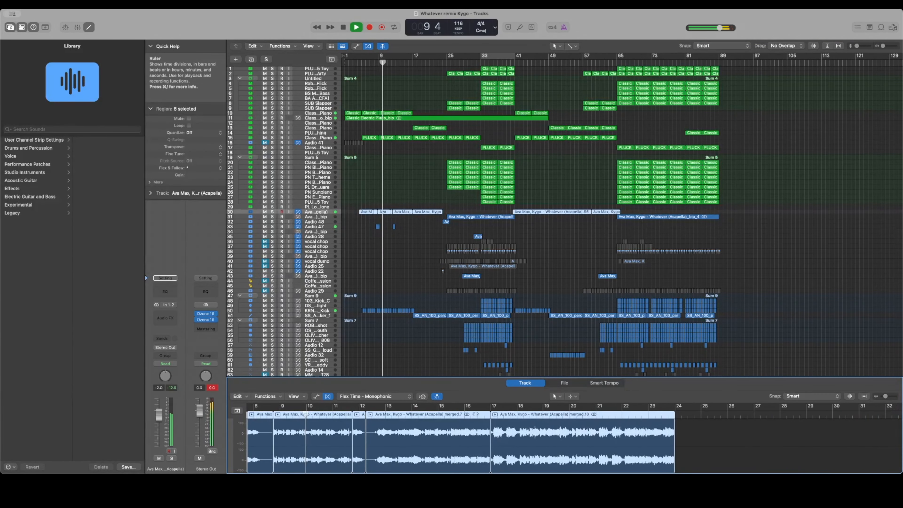
drag(454, 377, 444, 312)
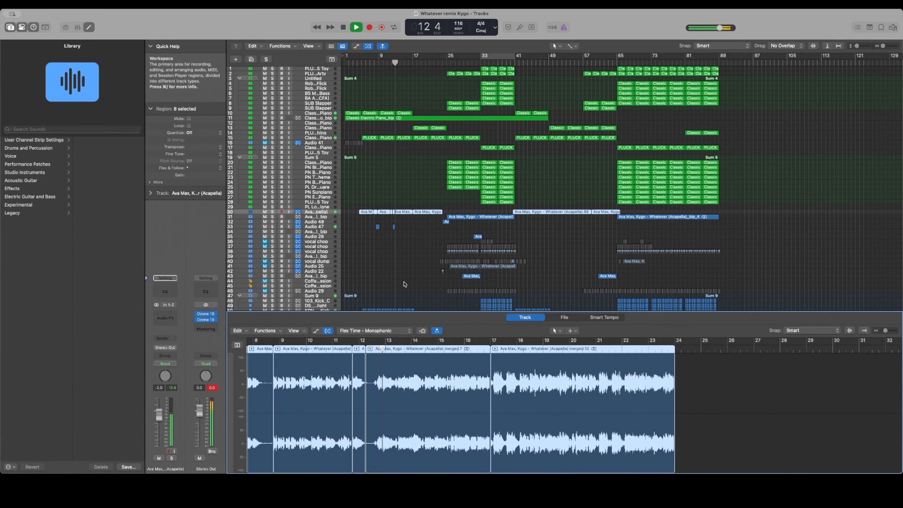
scroll(416, 256, down, 4)
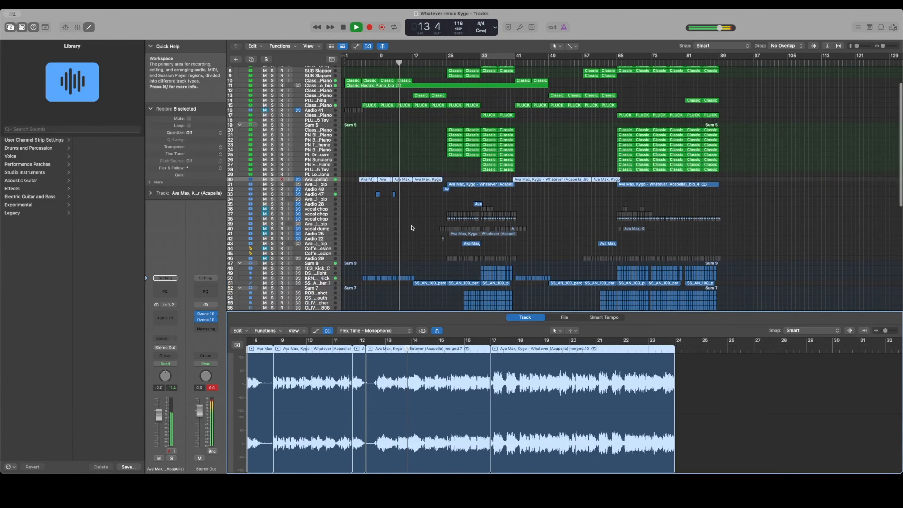
scroll(412, 228, up, 4)
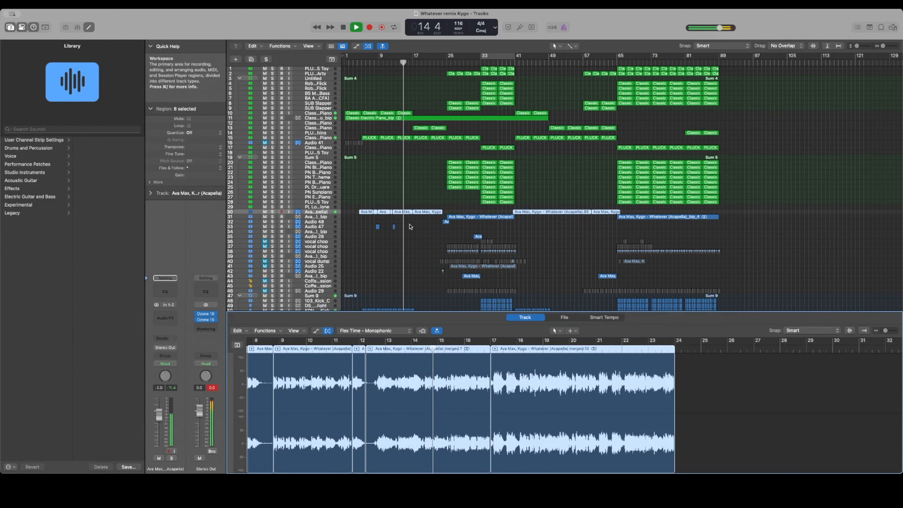
- View the notes of Classic Electric Piano tracks 15 and 13 in an enlarged, zoomed-out Piano Roll during playback
click(324, 138)
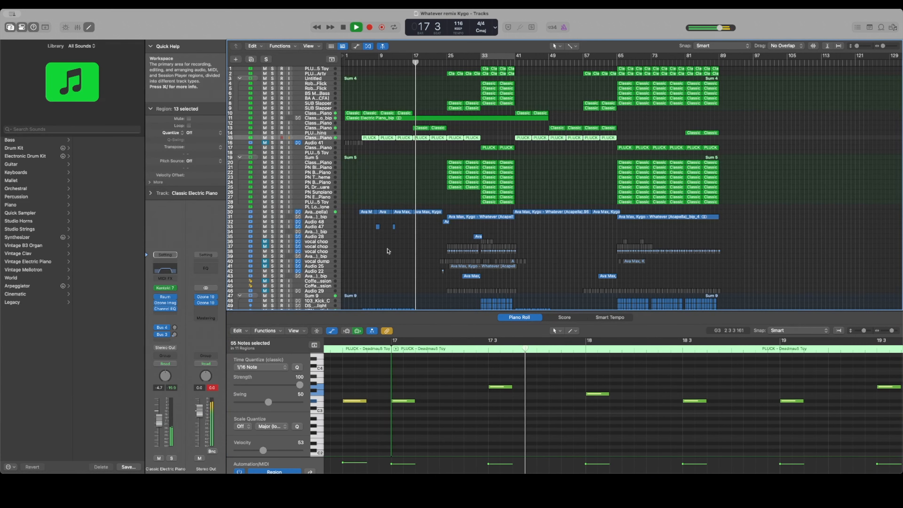
click(315, 128)
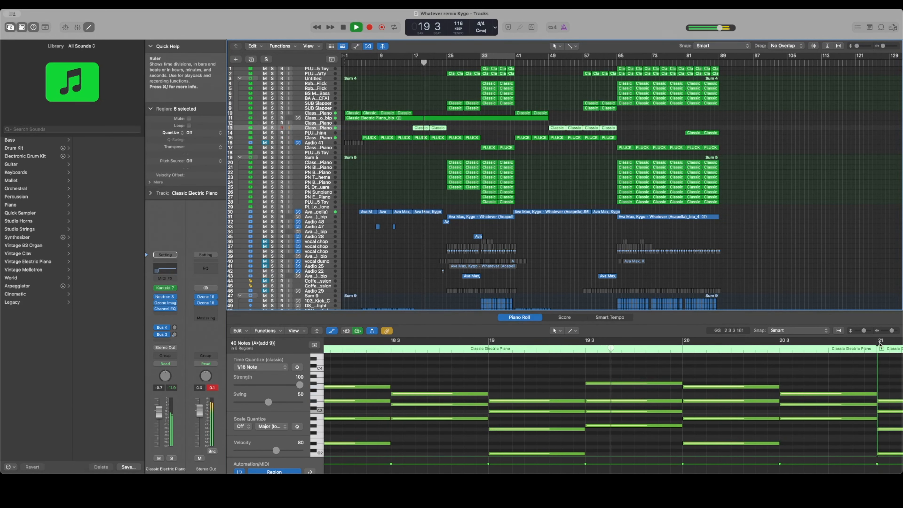
drag(892, 330, 889, 331)
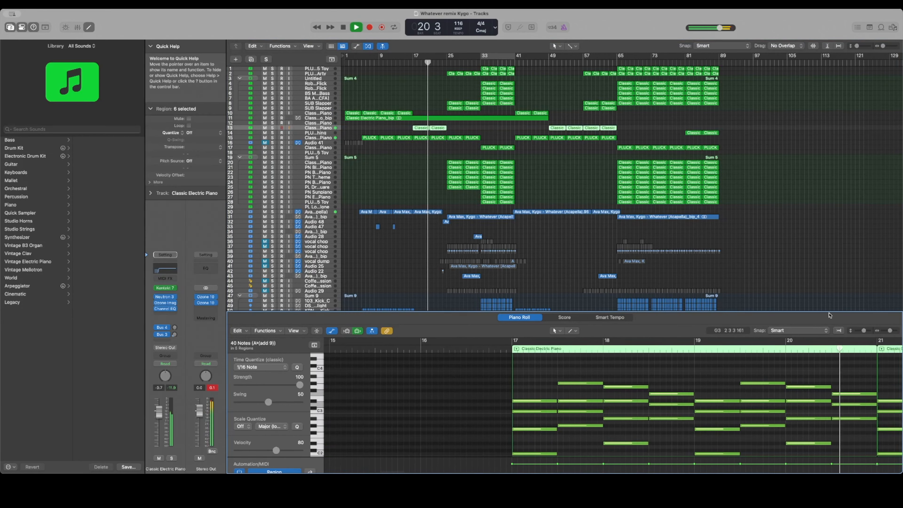
drag(830, 315, 828, 219)
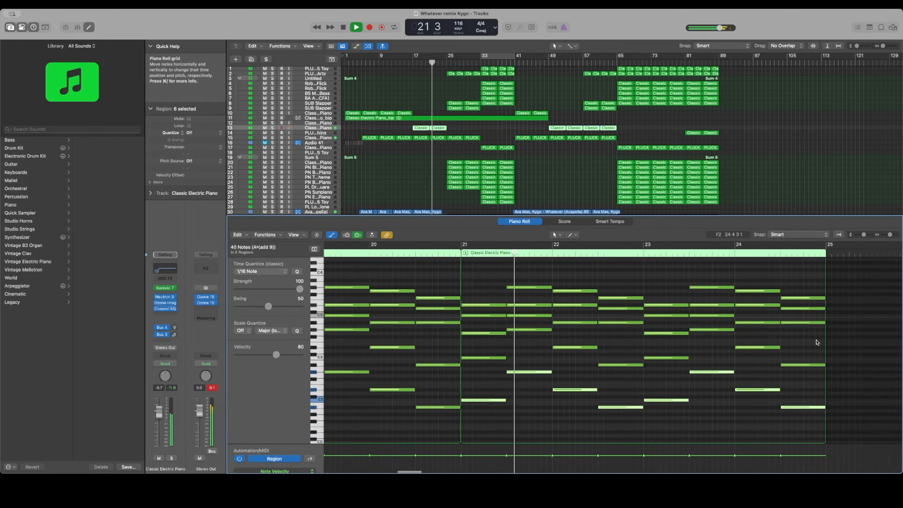
- Select the PLUCK - Arty track 2 and view its note pattern in the Piano Roll as the song plays
click(325, 74)
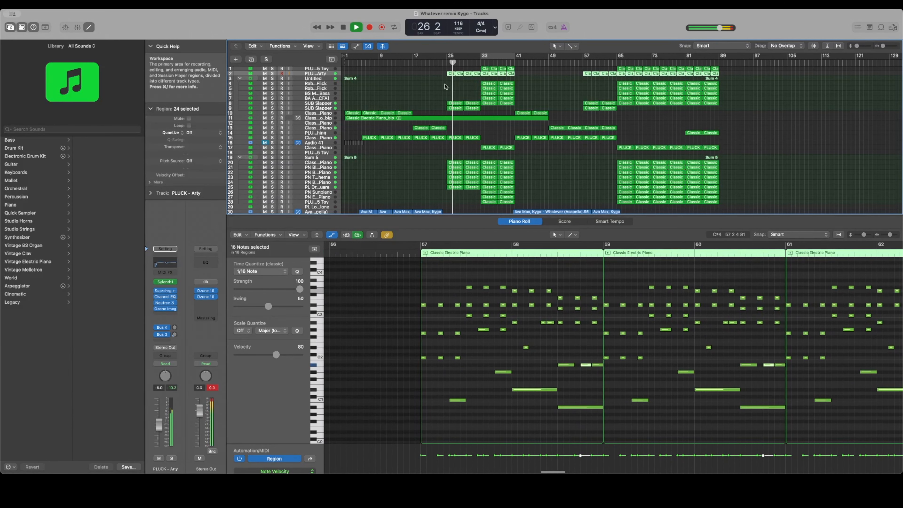
scroll(470, 245, right, 2)
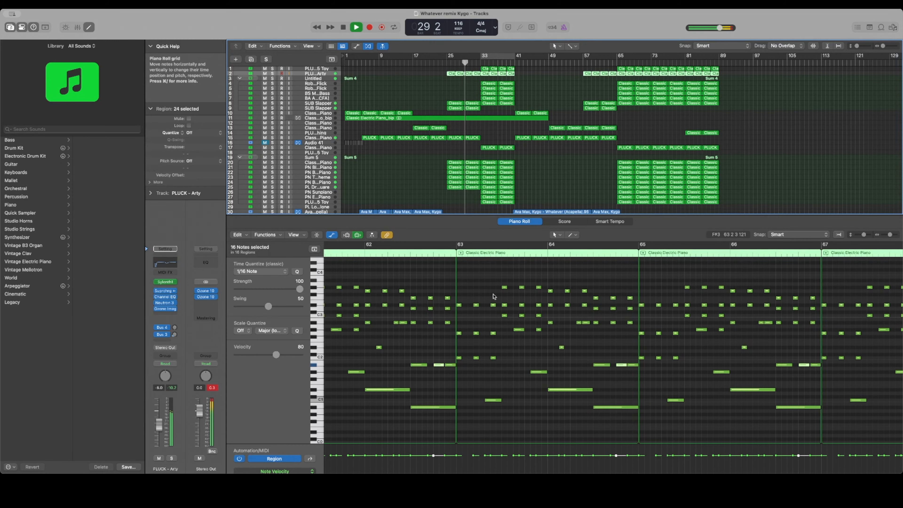
scroll(494, 297, left, 20)
scroll(493, 297, right, 10)
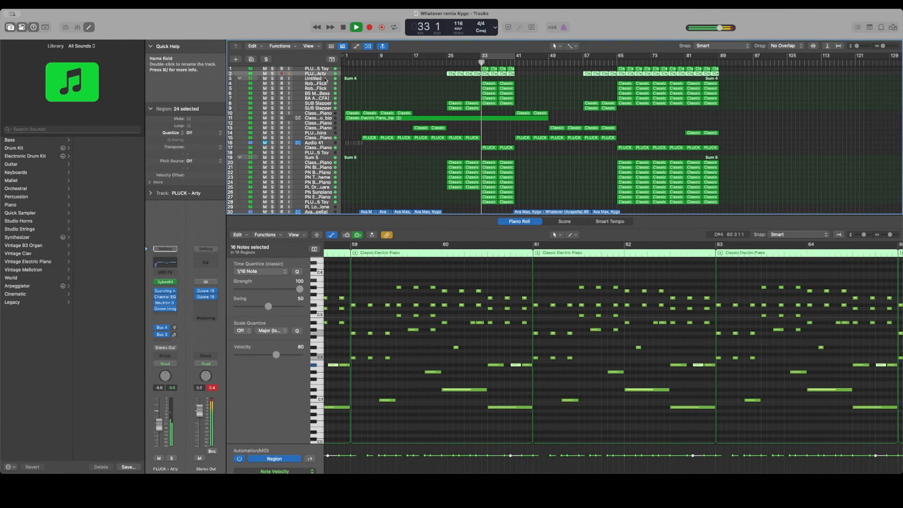
- View the waveforms of acapella track 30 and bounced vocal track 31 through the drop, and stop playback after bar 41
scroll(306, 161, down, 5)
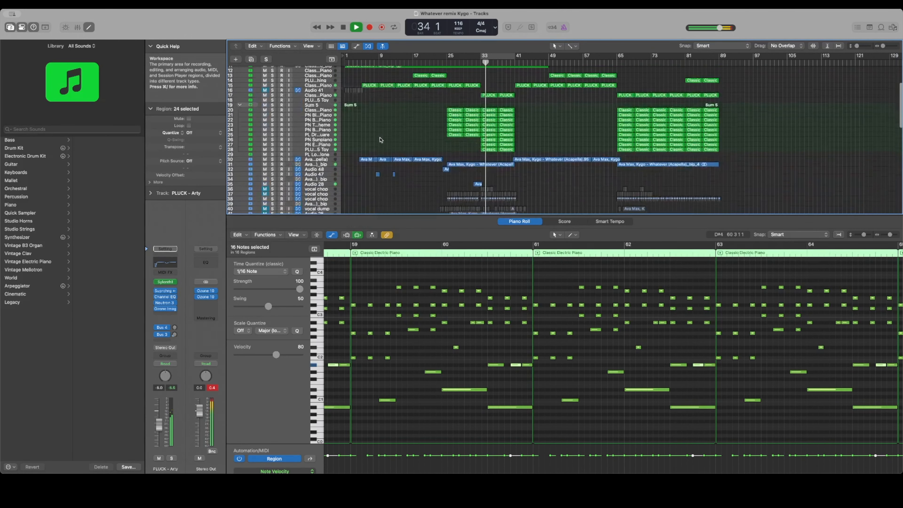
click(307, 161)
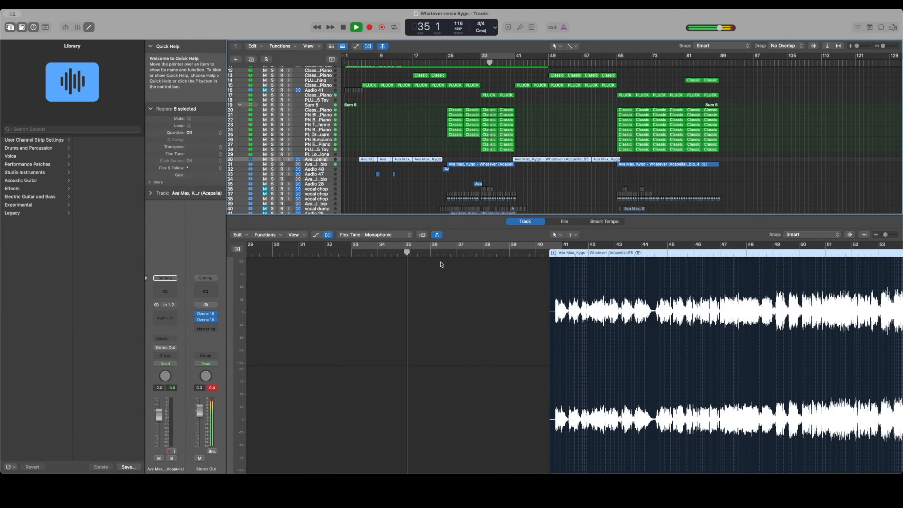
key(Down)
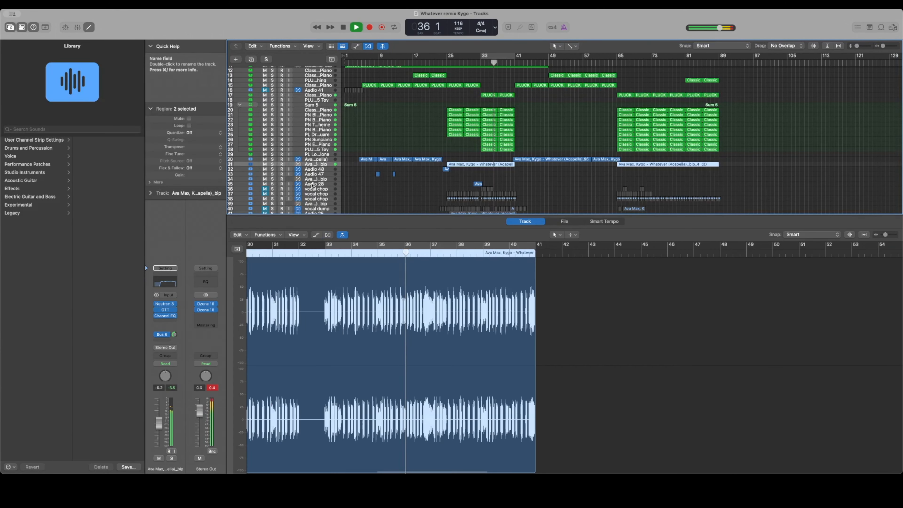
scroll(422, 328, left, 5)
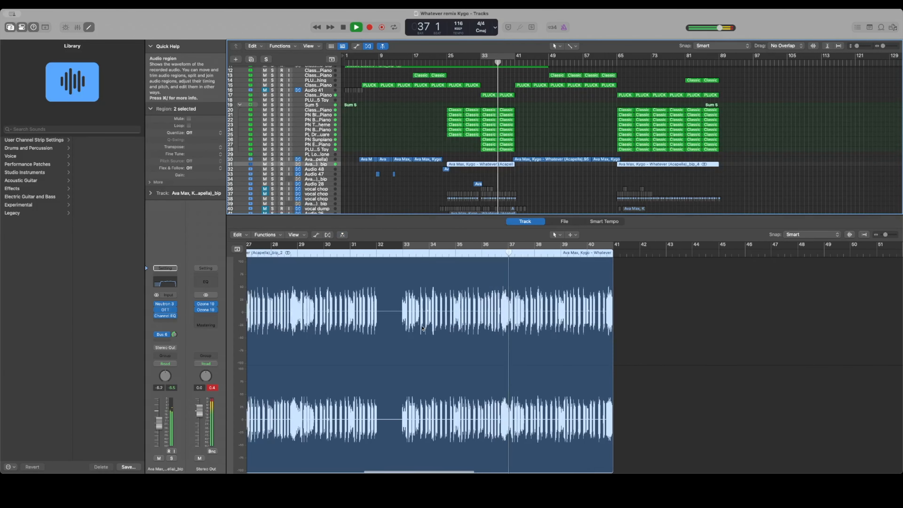
scroll(422, 327, left, 1)
scroll(422, 328, left, 4)
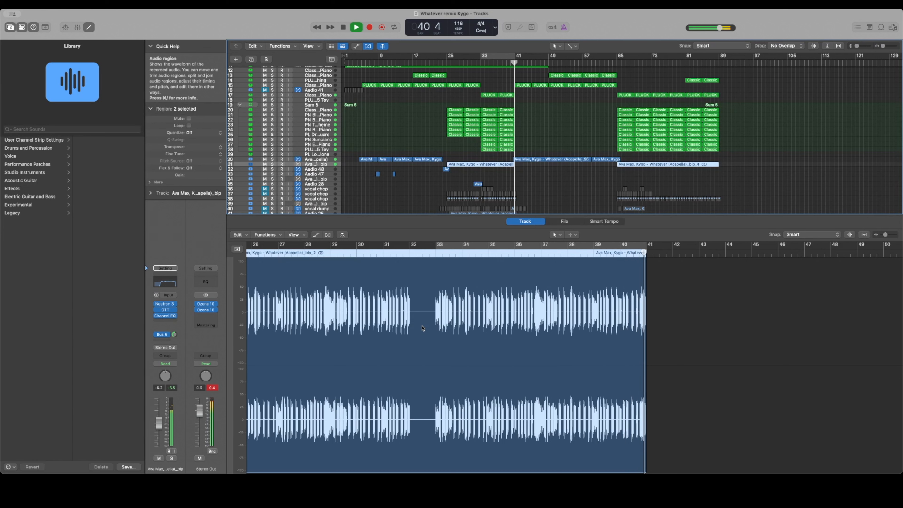
key(space)
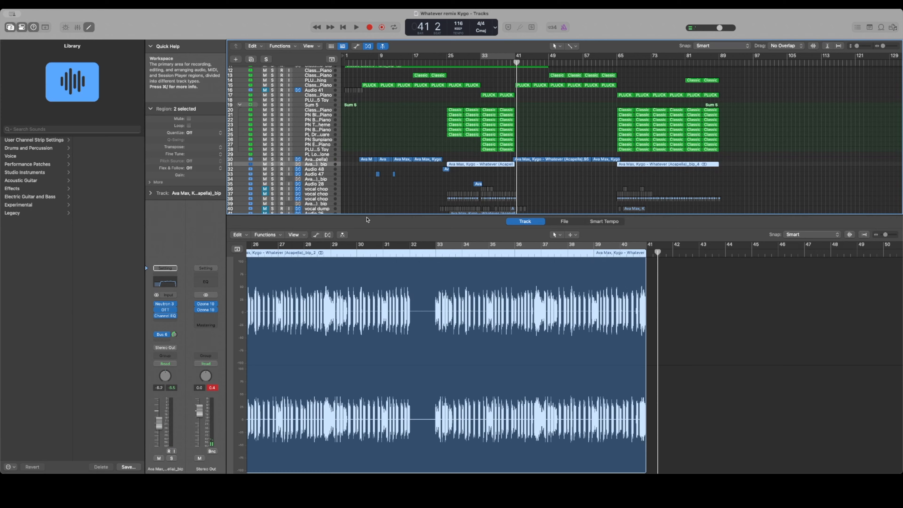
- Enlarge the tracks area and examine the complete arrangement, from the instrument and vocal tracks to the drums and effects
drag(367, 219, 368, 320)
scroll(422, 268, down, 5)
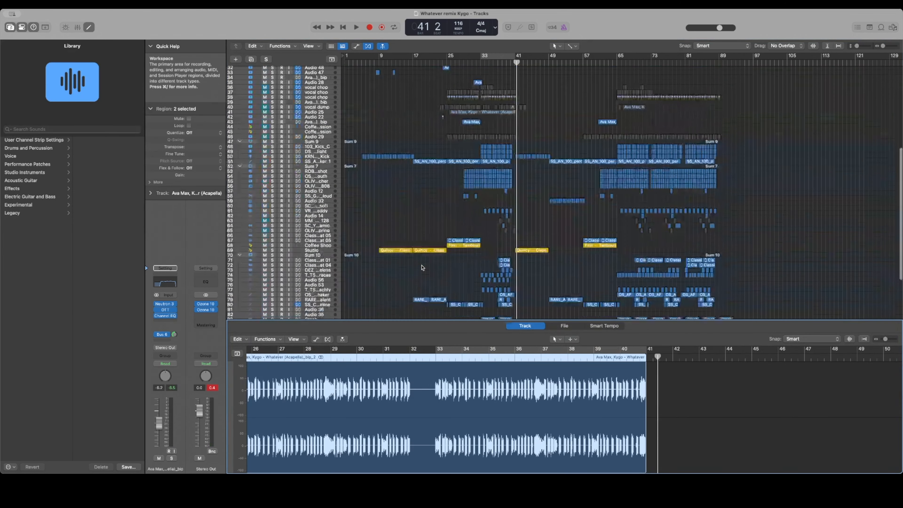
scroll(422, 267, down, 2)
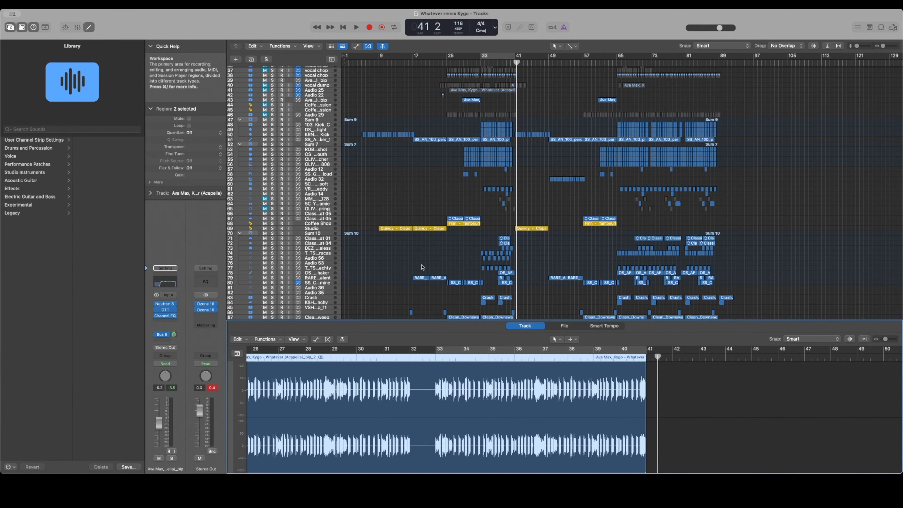
scroll(422, 267, right, 1)
scroll(437, 272, down, 3)
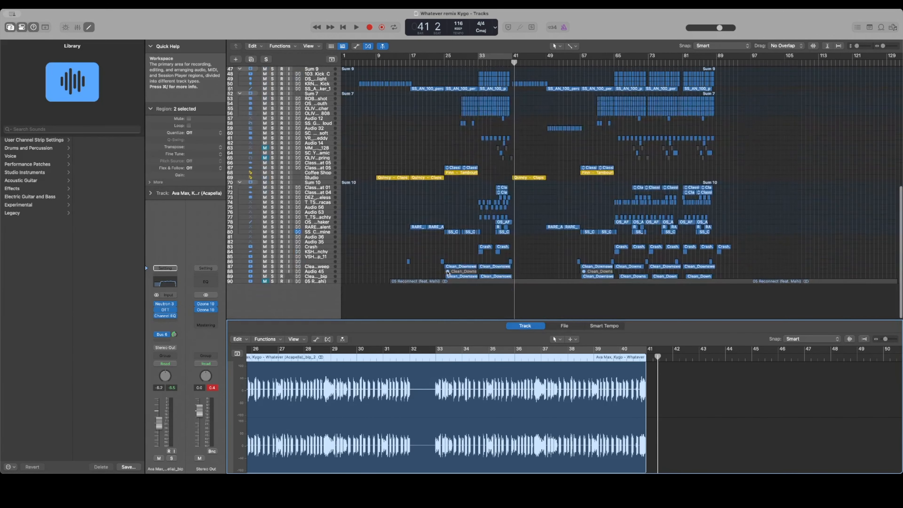
scroll(447, 273, up, 10)
scroll(598, 264, up, 2)
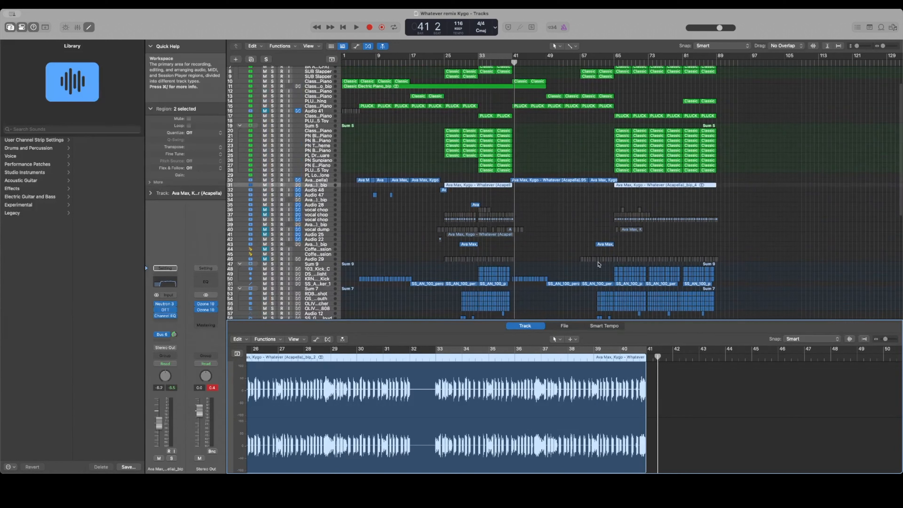
drag(883, 47, 882, 47)
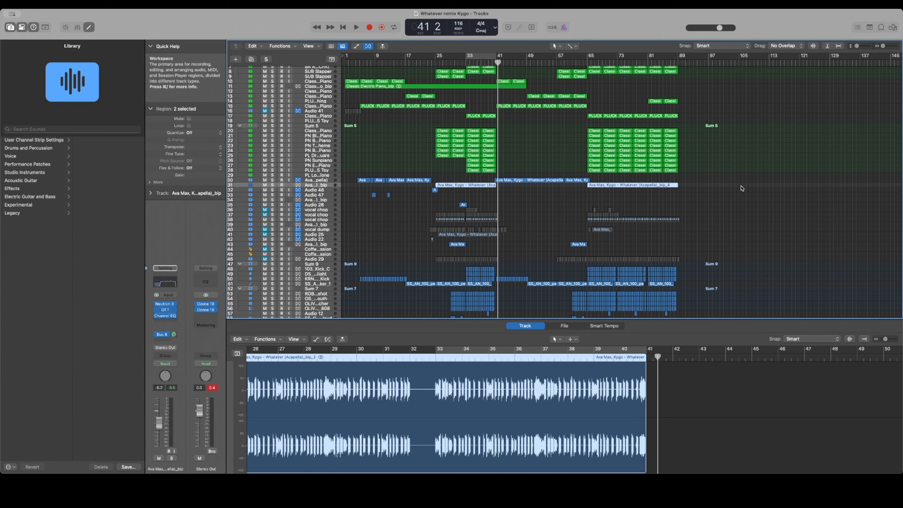
scroll(731, 271, right, 1)
scroll(711, 261, down, 10)
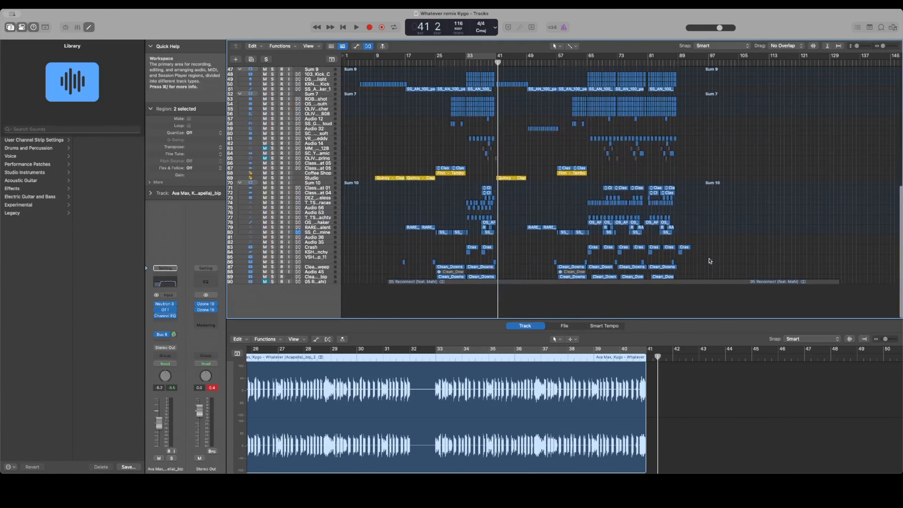